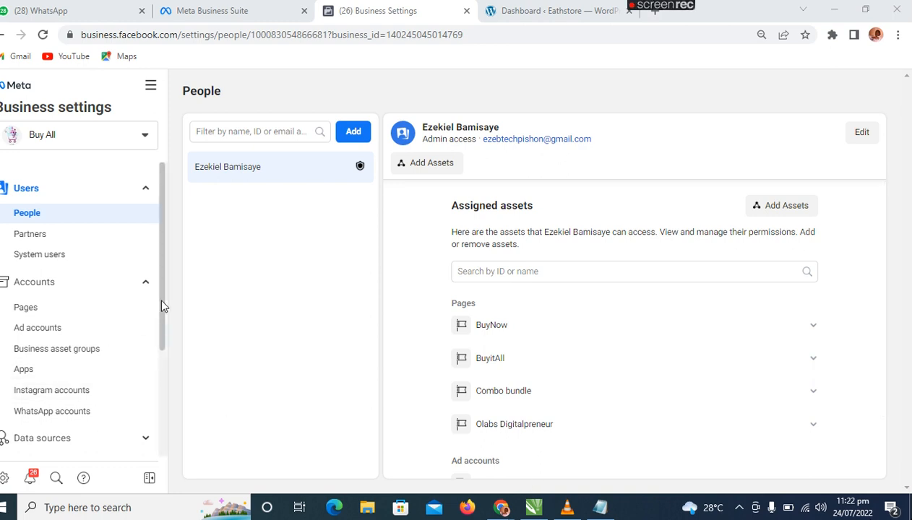
# Expand the Brand safety section in the Business settings navigation.
pyautogui.moveTo(160, 297); pyautogui.dragTo(179, 387)
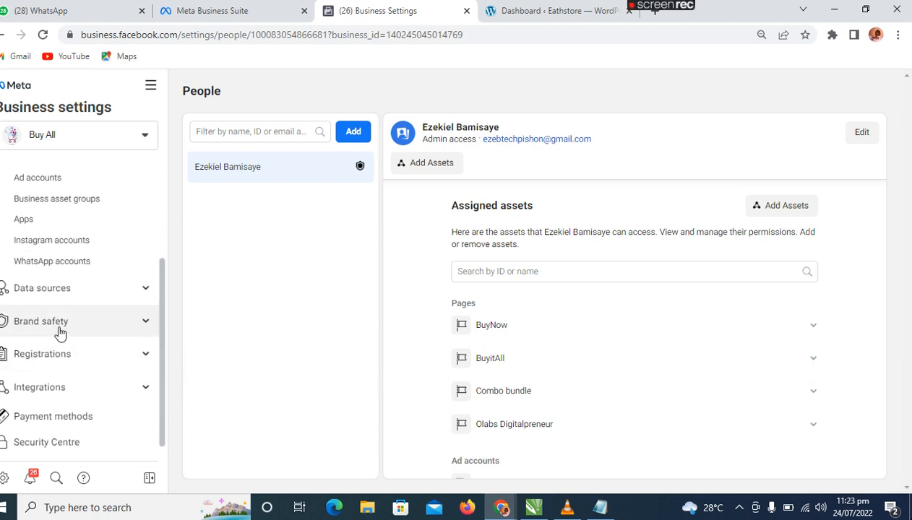
pyautogui.click(147, 322)
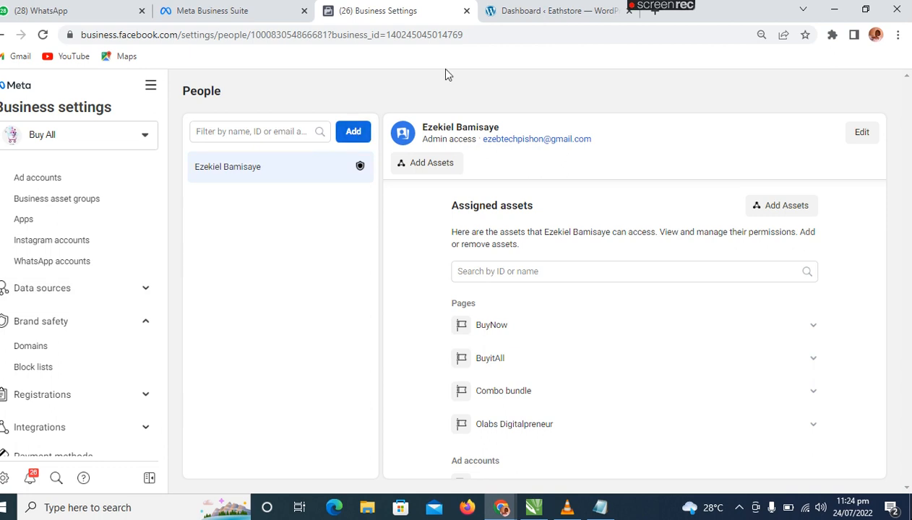
# Switch to the Eathstore WordPress dashboard and open the page for adding new plugins.
pyautogui.click(528, 18)
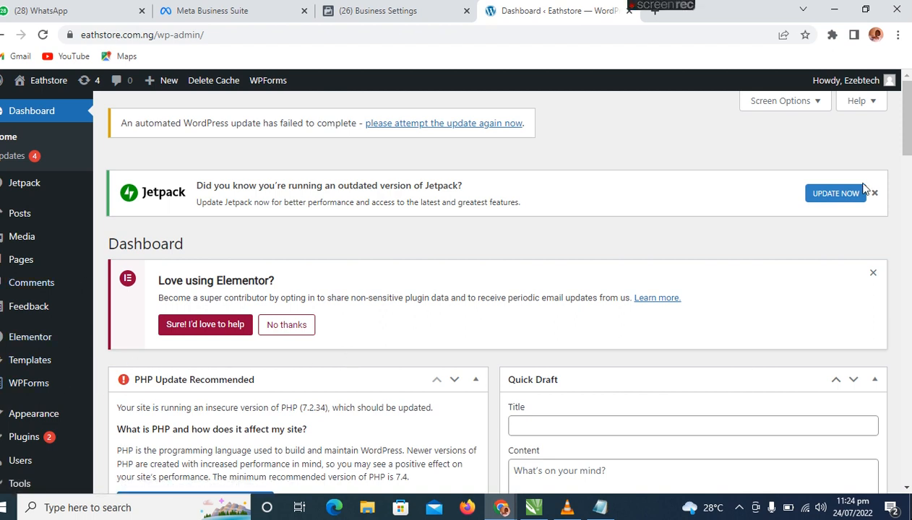
pyautogui.moveTo(24, 438)
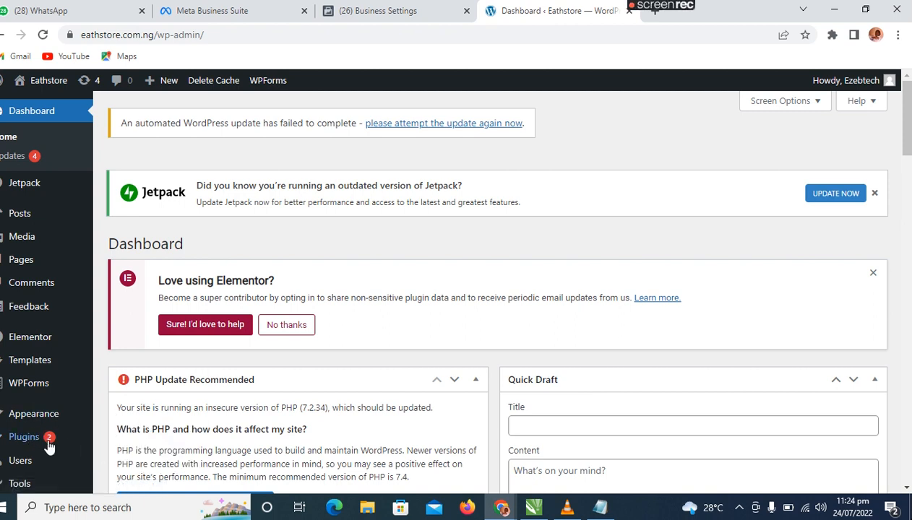
pyautogui.click(120, 454)
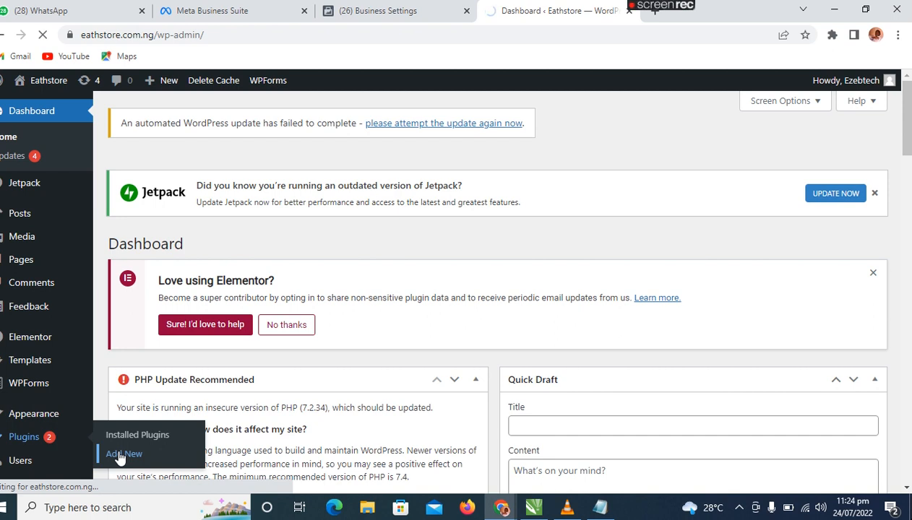
# Return to Meta Business settings and open the Pixels page under Data sources.
pyautogui.click(390, 12)
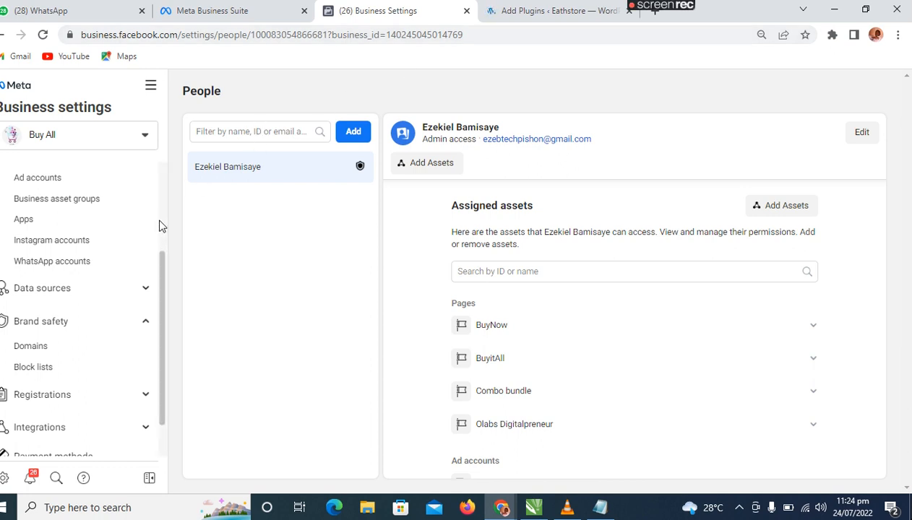
pyautogui.click(67, 292)
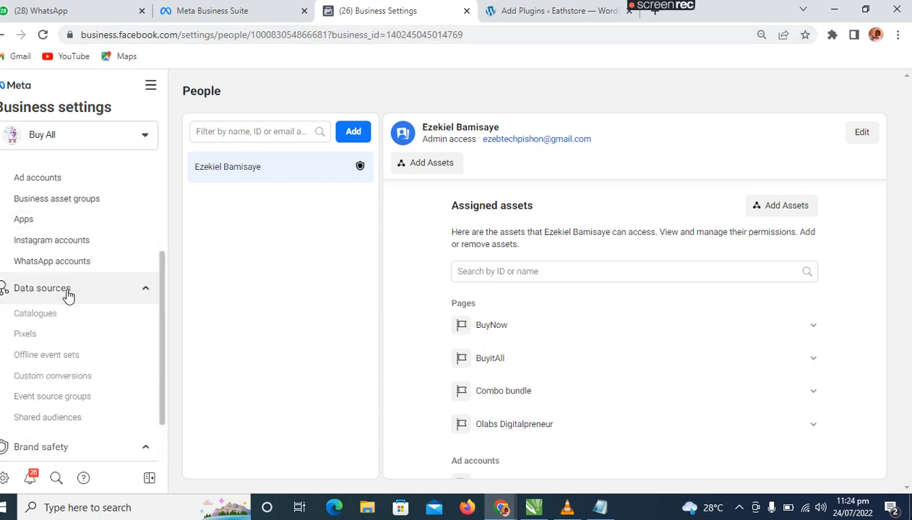
pyautogui.click(54, 336)
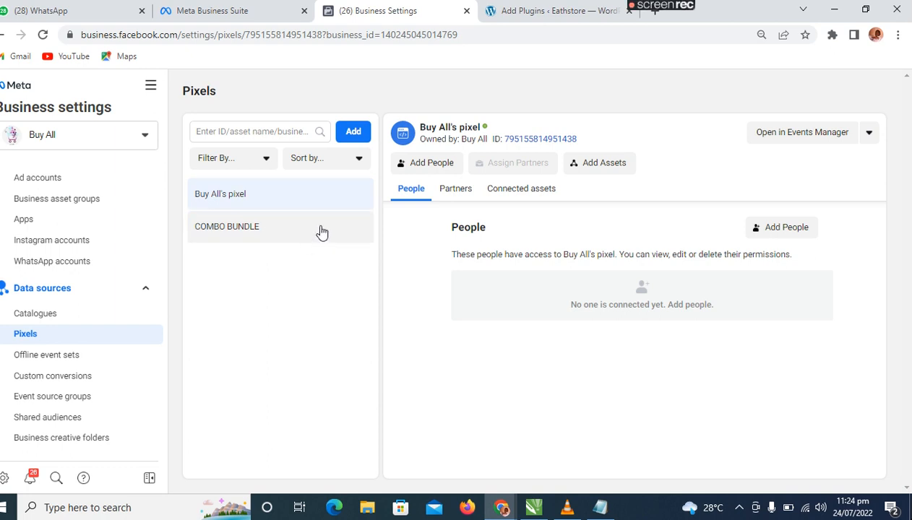
# Create a new pixel named "test" without entering a website URL.
pyautogui.click(354, 137)
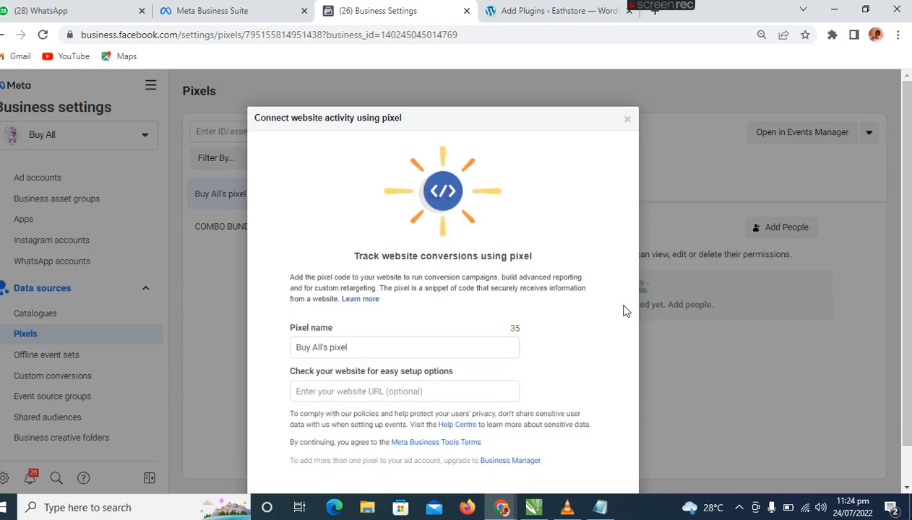
pyautogui.moveTo(403, 344); pyautogui.dragTo(254, 353)
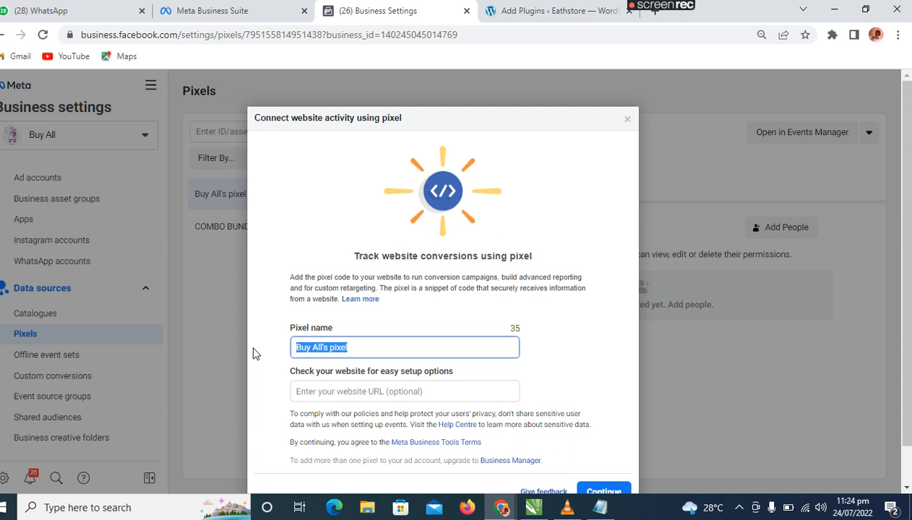
pyautogui.write('test')
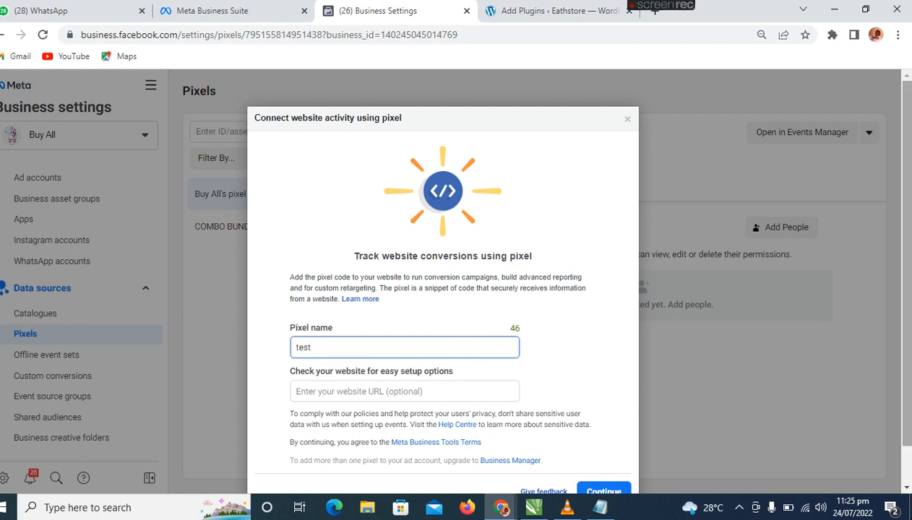
pyautogui.scroll(-1, 908, 272)
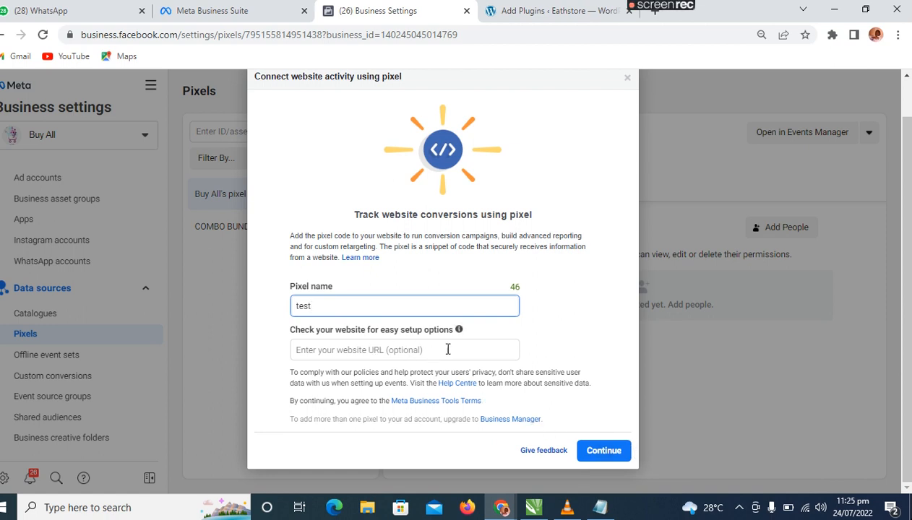
pyautogui.click(604, 451)
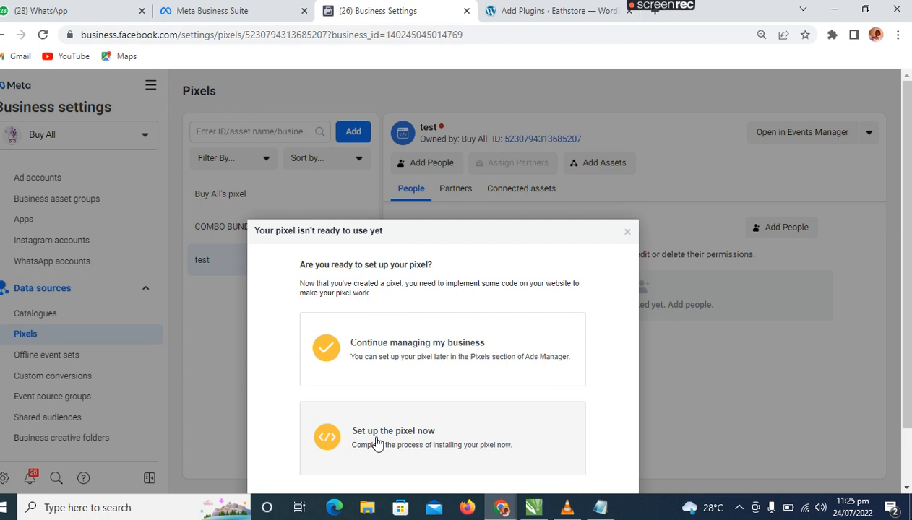
# Choose to set up the pixel now by manually adding its code to the website, and close the event setup dialog.
pyautogui.click(440, 433)
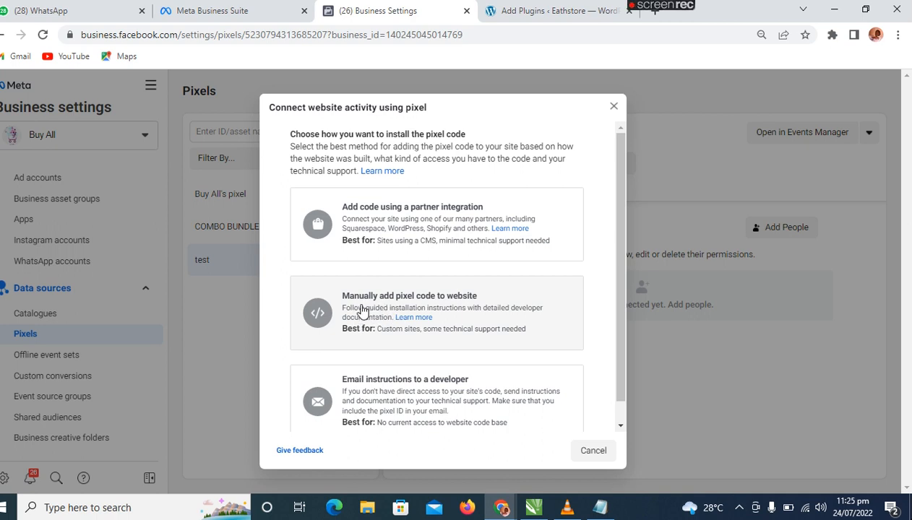
pyautogui.click(363, 310)
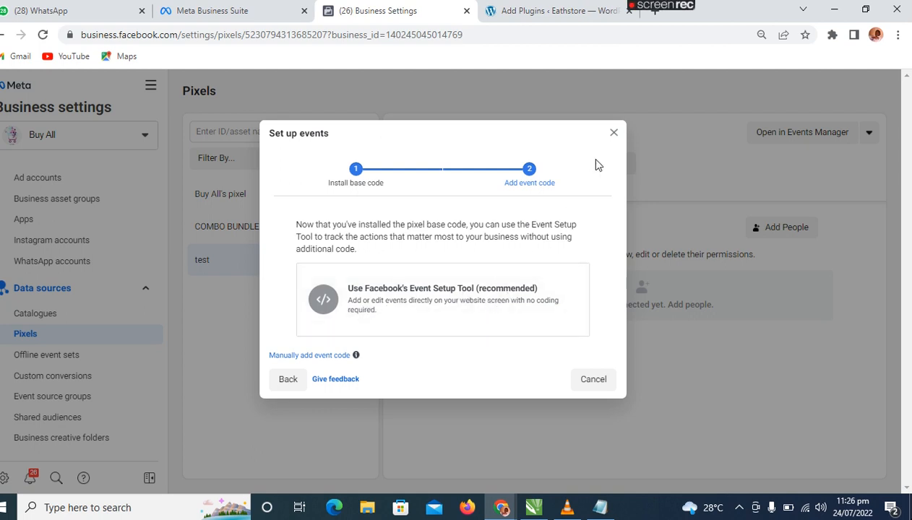
pyautogui.click(614, 133)
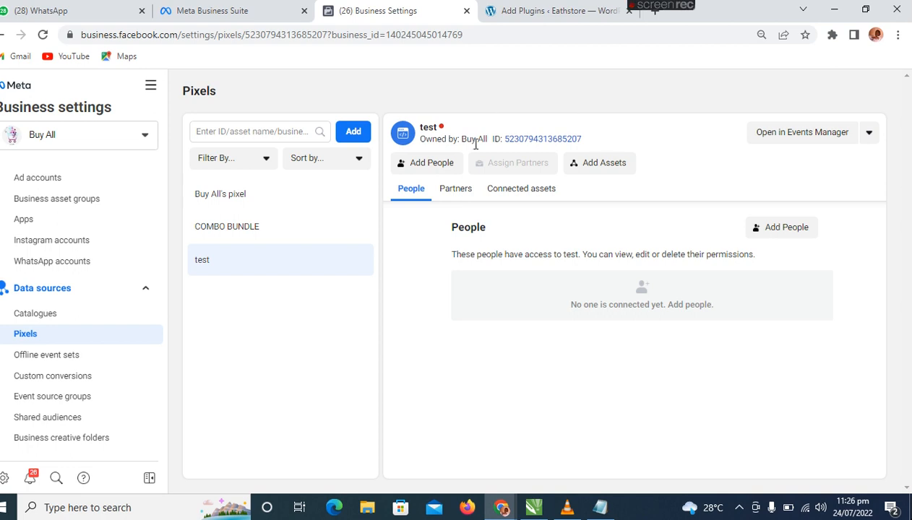
# Copy the test pixel's ID and switch to the WordPress Add Plugins page.
pyautogui.click(518, 144)
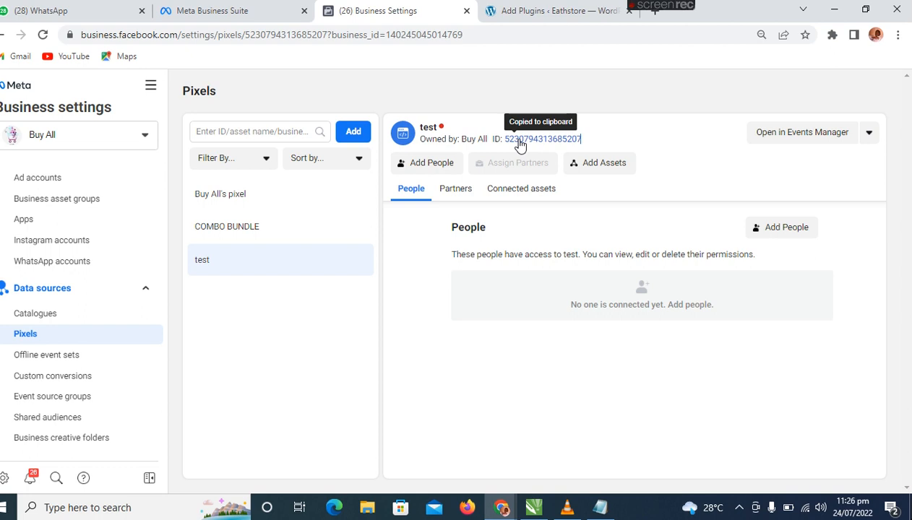
pyautogui.click(547, 19)
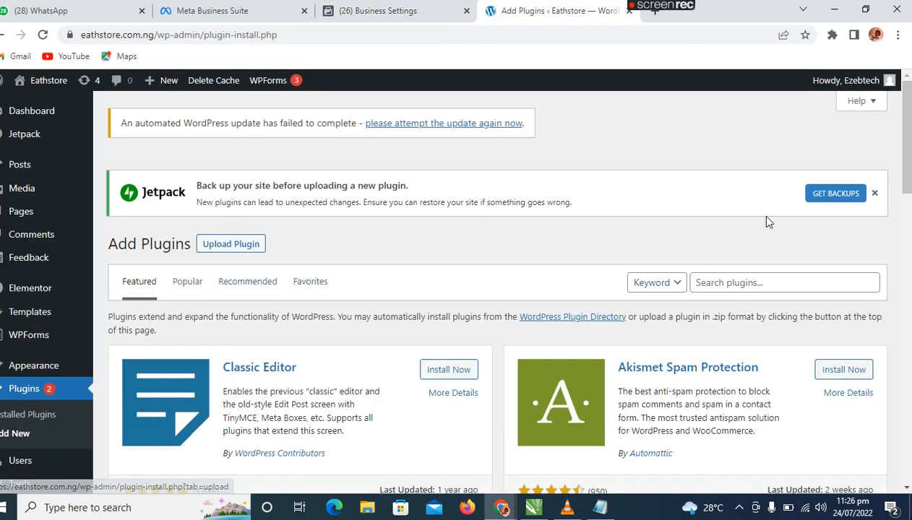
# Dismiss the Jetpack backup notice and search the plugin directory for "pixelyoursite".
pyautogui.click(874, 193)
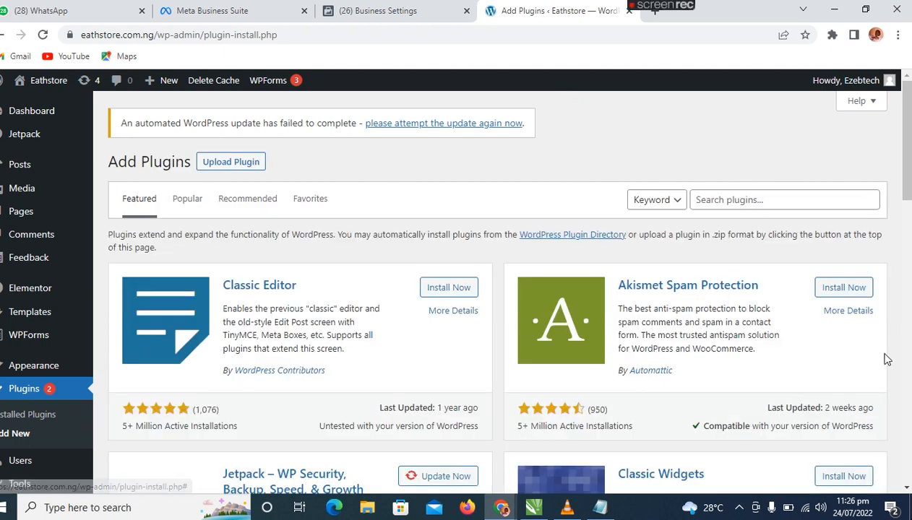
pyautogui.click(775, 205)
pyautogui.write('pl')
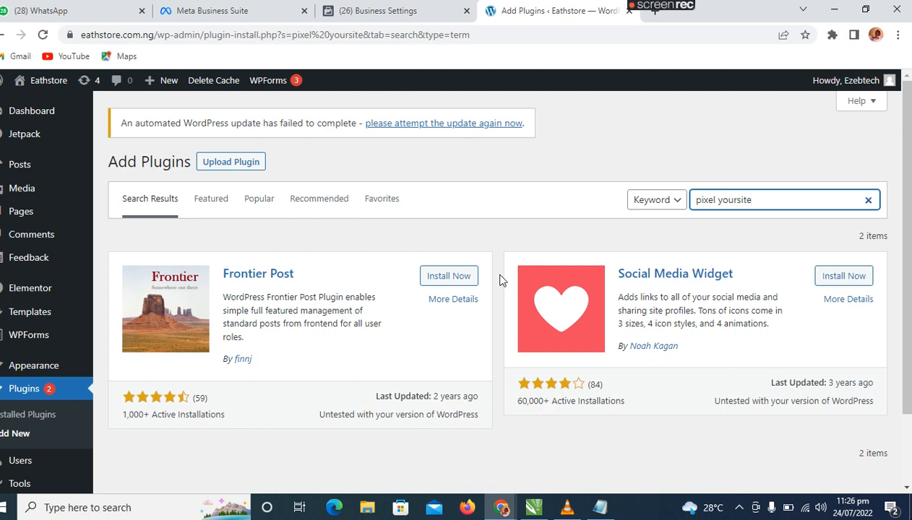
pyautogui.click(719, 200)
pyautogui.press('BackSpace')
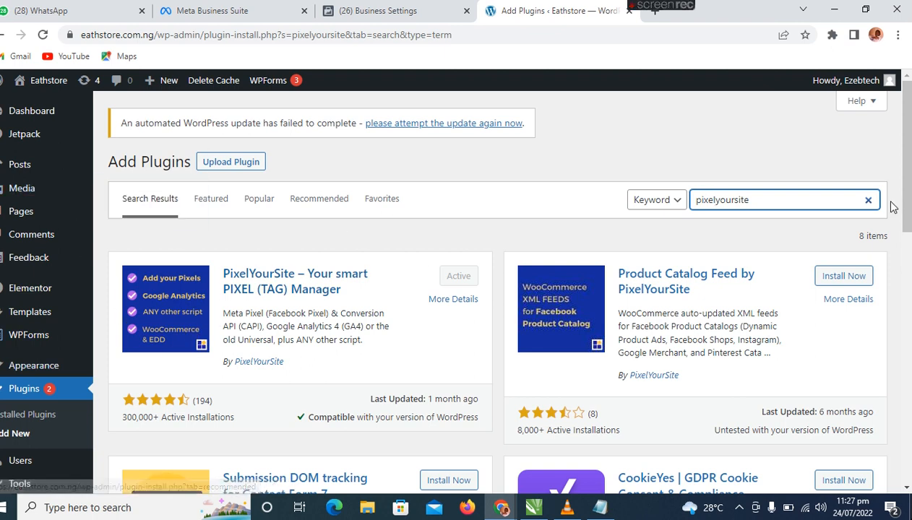
# Open the dashboard of the PixelYourSite plugin in WordPress.
pyautogui.moveTo(894, 175); pyautogui.dragTo(909, 242)
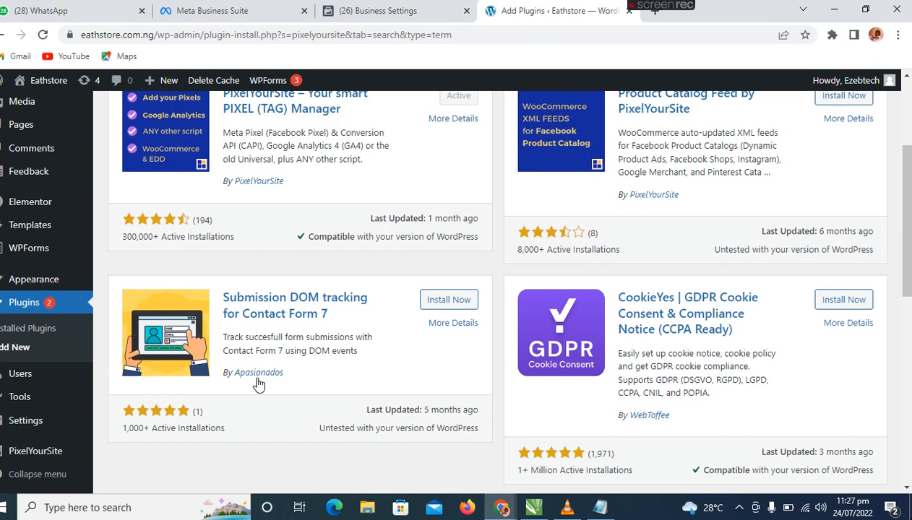
pyautogui.moveTo(11, 451)
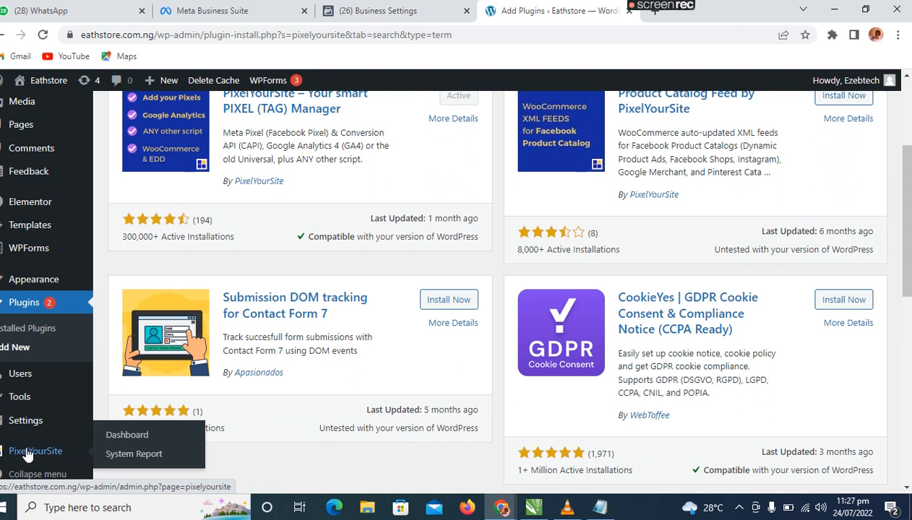
pyautogui.click(140, 436)
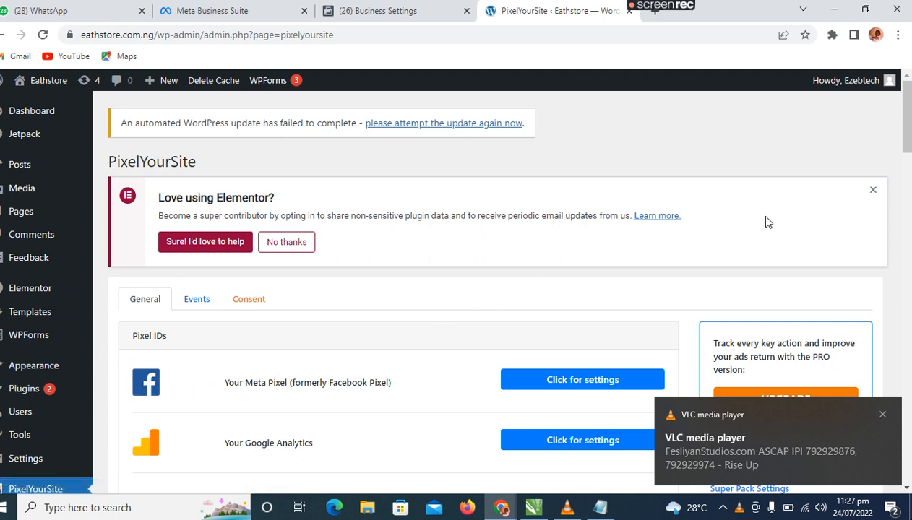
# Dismiss the Elementor notice and expand the Meta Pixel settings on the PixelYourSite General page.
pyautogui.click(873, 190)
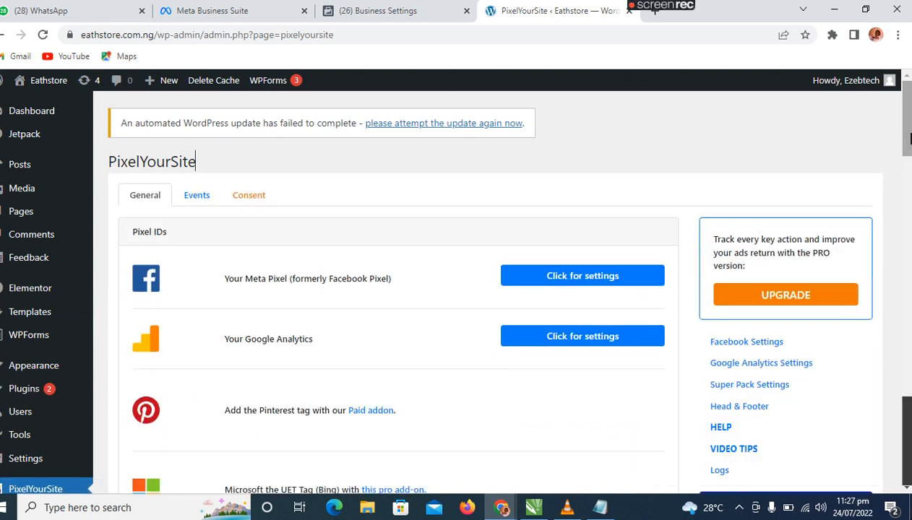
pyautogui.moveTo(908, 148); pyautogui.dragTo(909, 163)
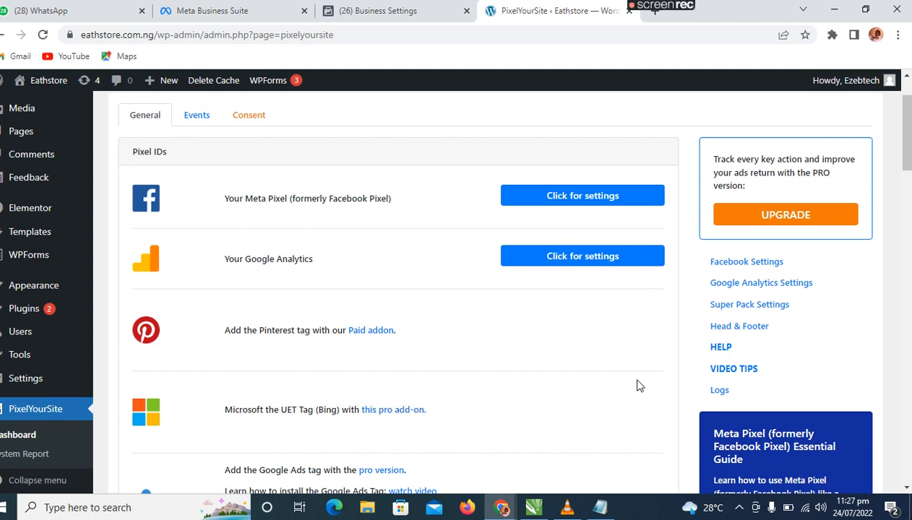
pyautogui.moveTo(902, 153); pyautogui.dragTo(902, 202)
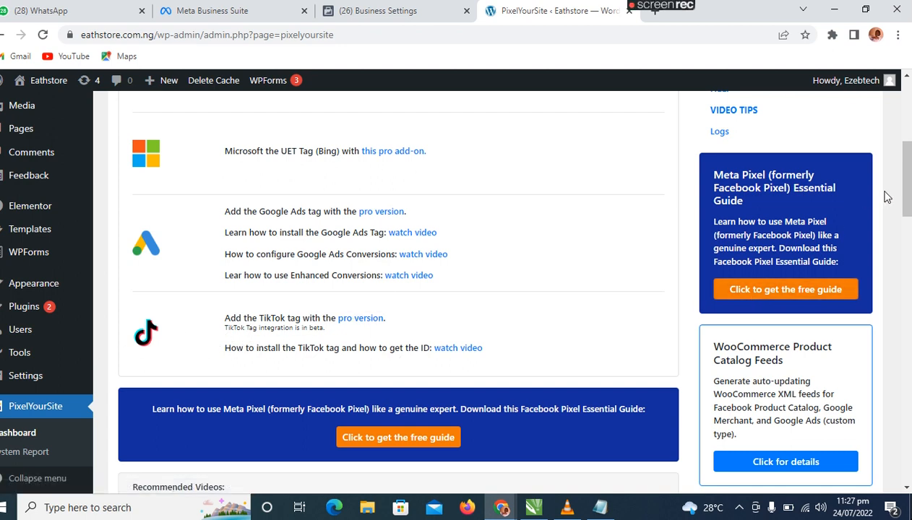
pyautogui.moveTo(908, 194); pyautogui.dragTo(906, 146)
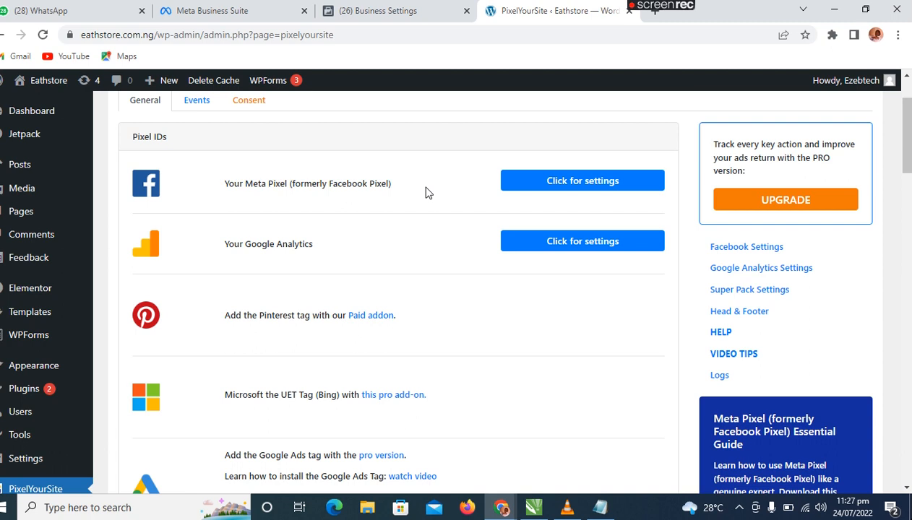
pyautogui.click(558, 182)
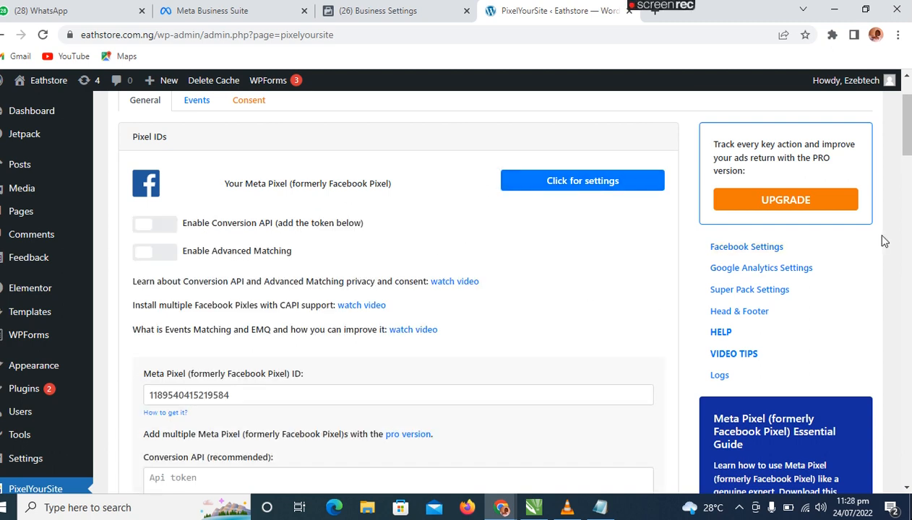
# Replace the existing Meta Pixel ID in PixelYourSite with the copied ID of the test pixel.
pyautogui.moveTo(903, 145); pyautogui.dragTo(889, 168)
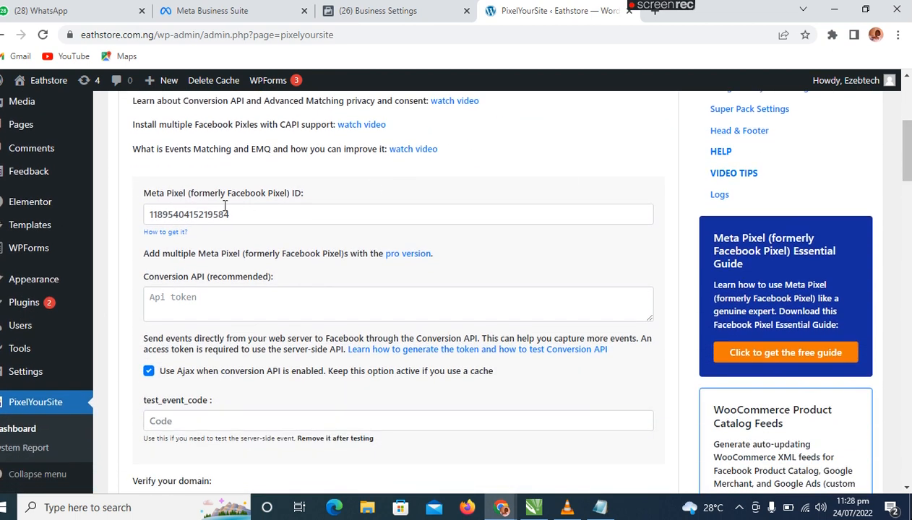
pyautogui.click(379, 13)
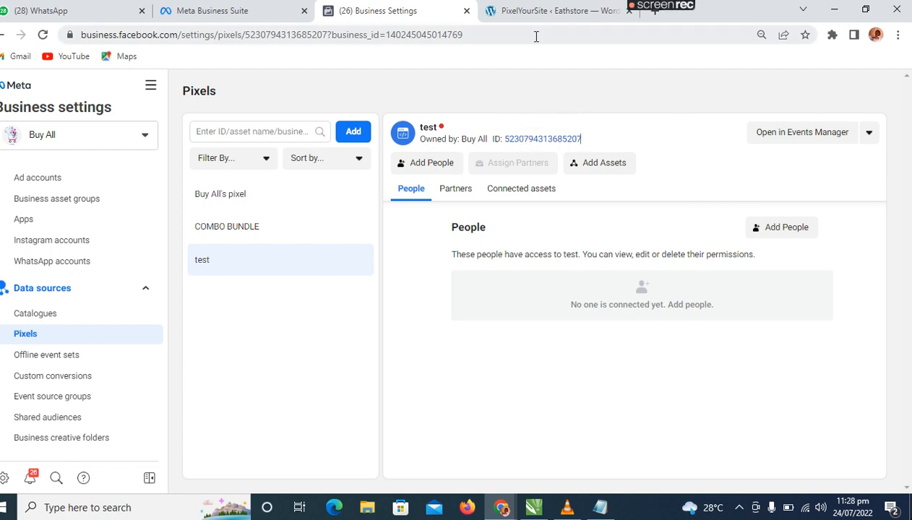
pyautogui.click(535, 10)
pyautogui.moveTo(238, 215); pyautogui.dragTo(146, 215)
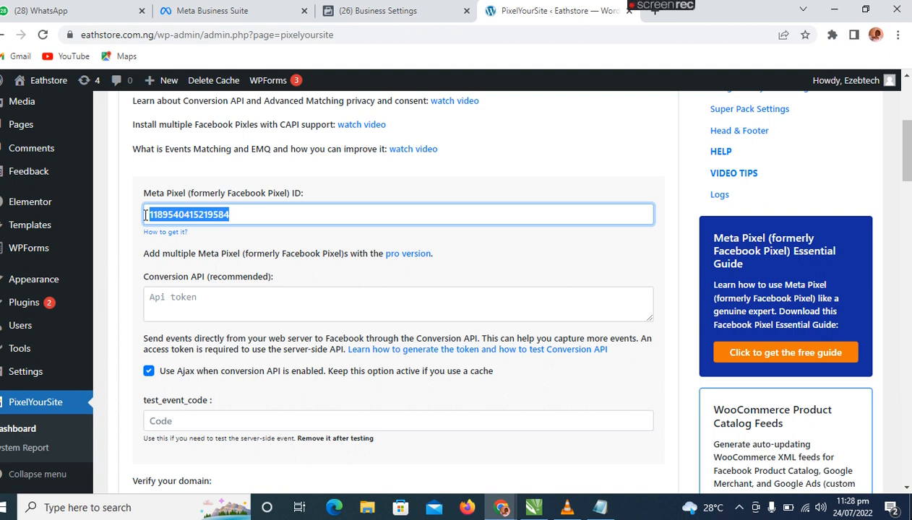
pyautogui.hotkey('ctrl', 'v')
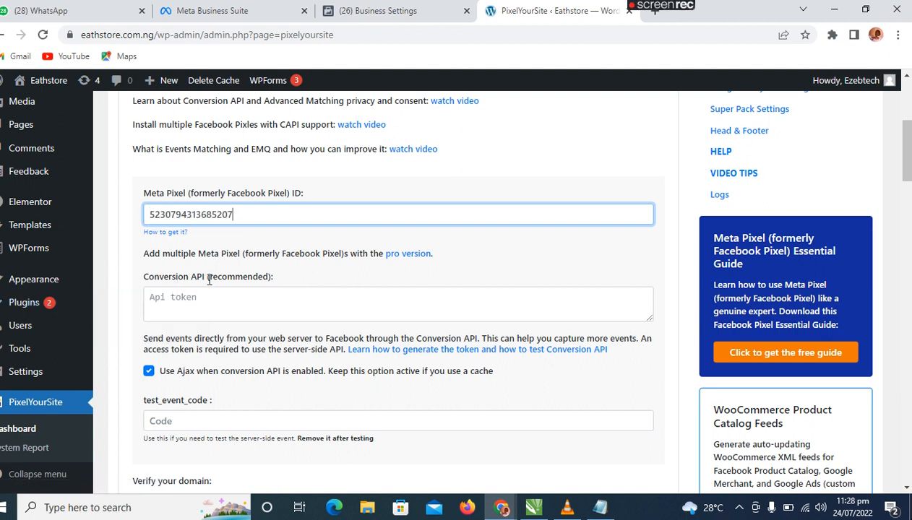
# Return to Business settings and add the Buy it ad account as an asset of the test pixel.
pyautogui.click(407, 12)
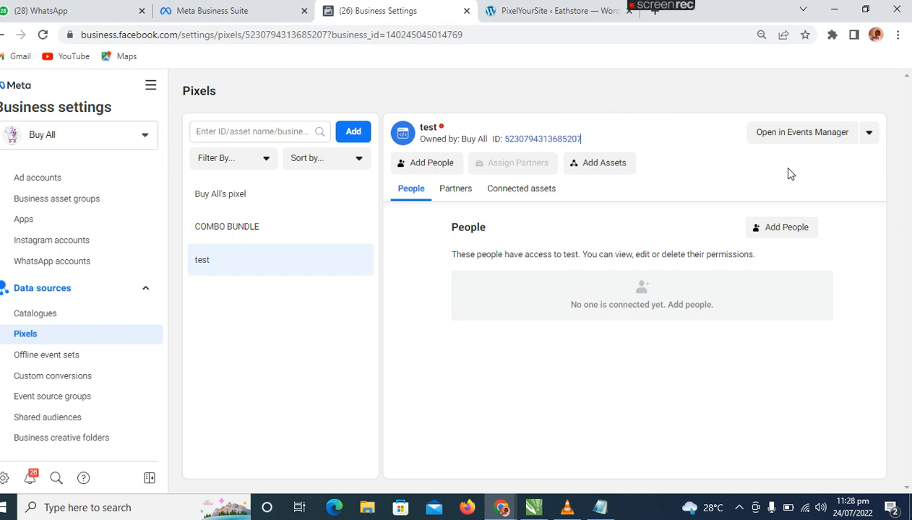
pyautogui.click(594, 167)
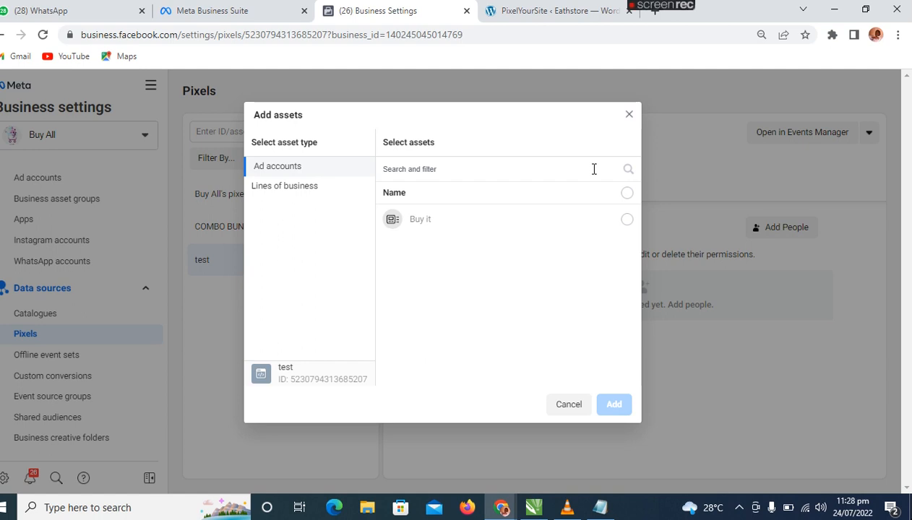
pyautogui.click(625, 221)
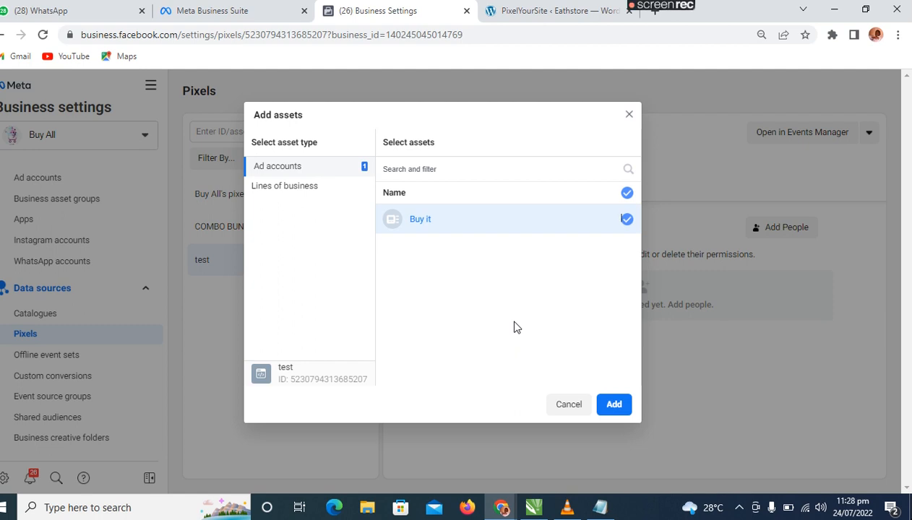
pyautogui.click(613, 404)
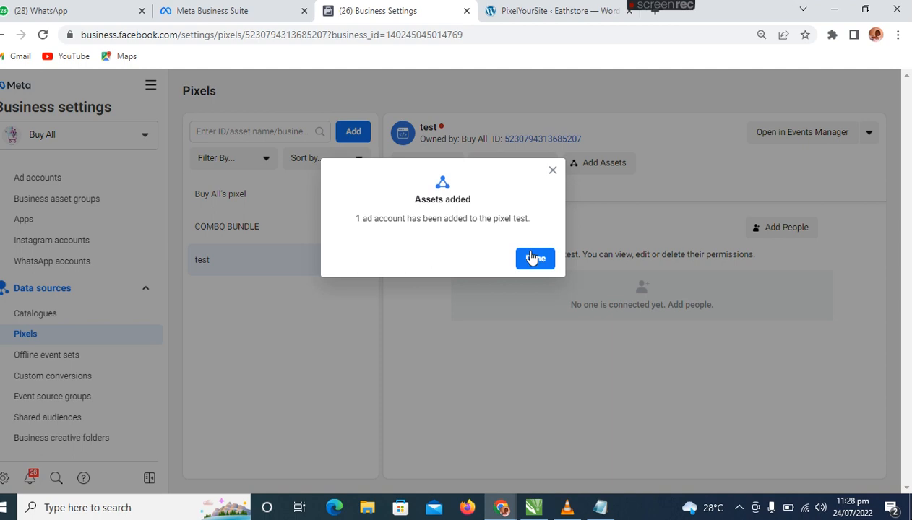
pyautogui.click(534, 258)
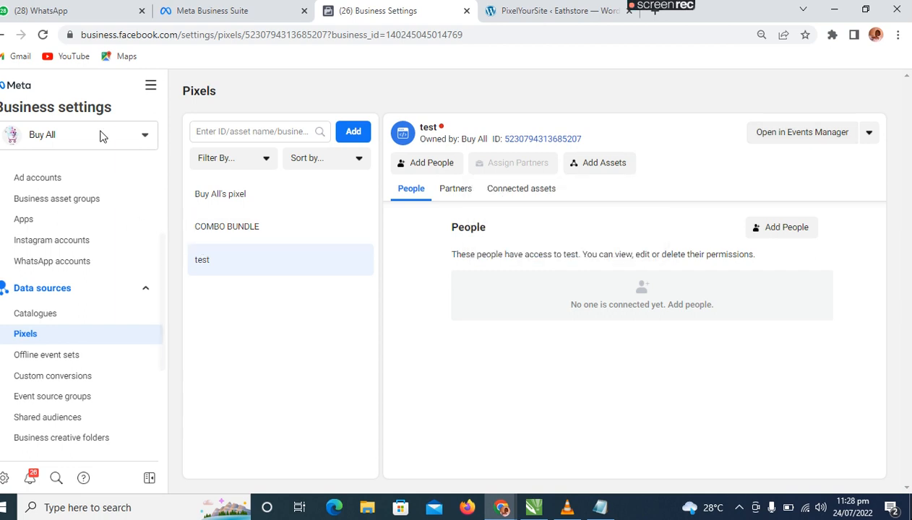
# Start creating a new custom conversion named visitor with the test pixel as its data source.
pyautogui.click(44, 382)
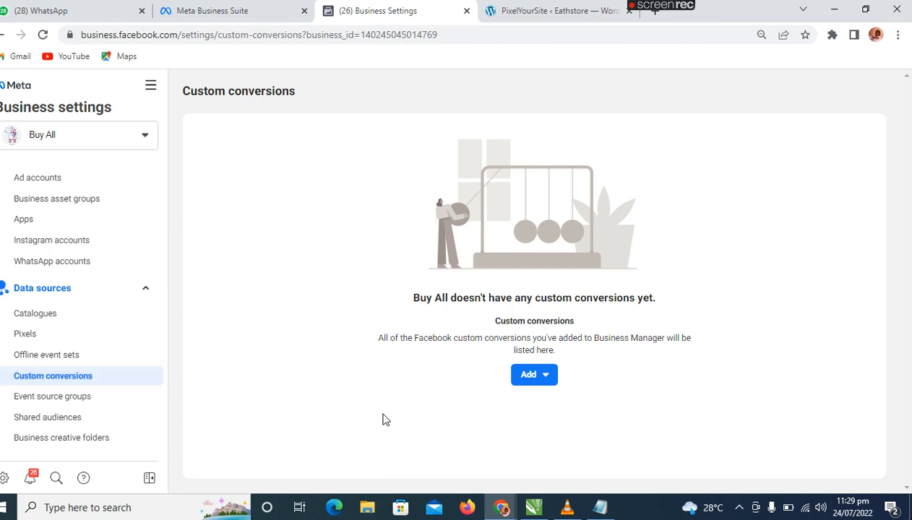
pyautogui.click(538, 379)
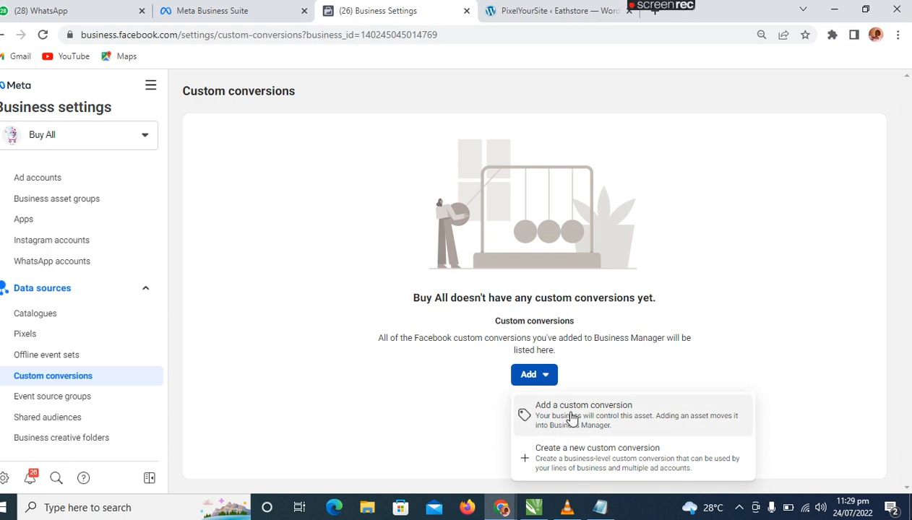
pyautogui.click(572, 459)
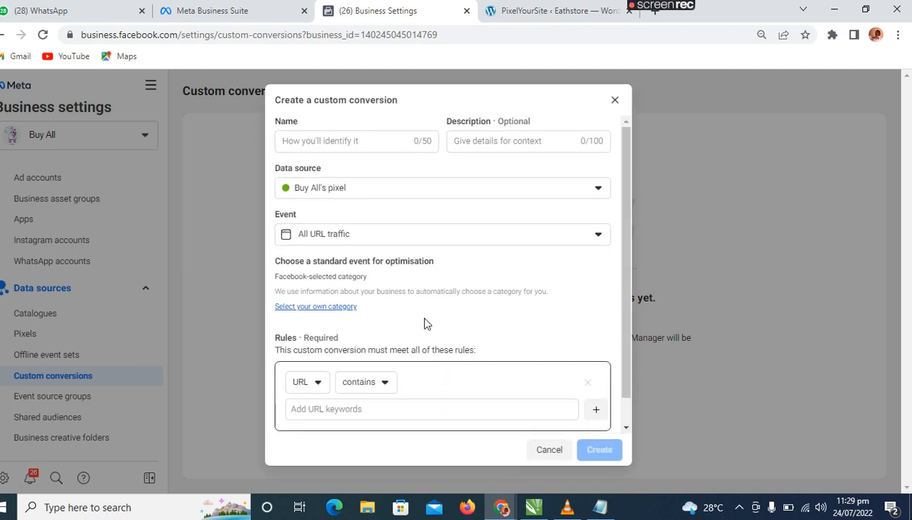
pyautogui.click(359, 142)
pyautogui.write('visitor')
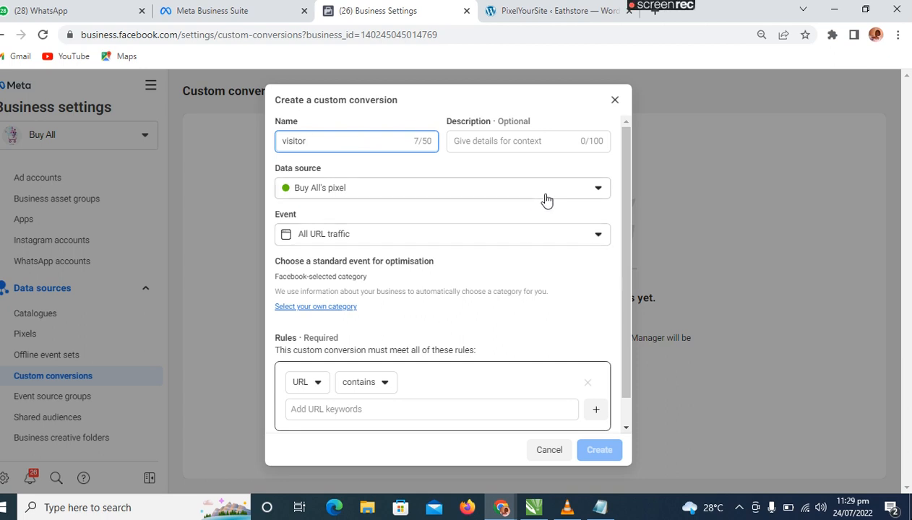
pyautogui.click(600, 191)
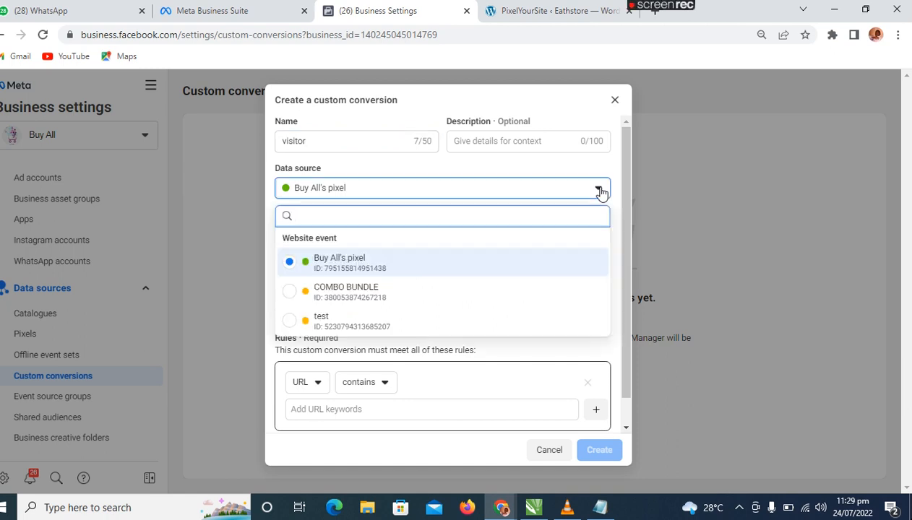
pyautogui.click(376, 323)
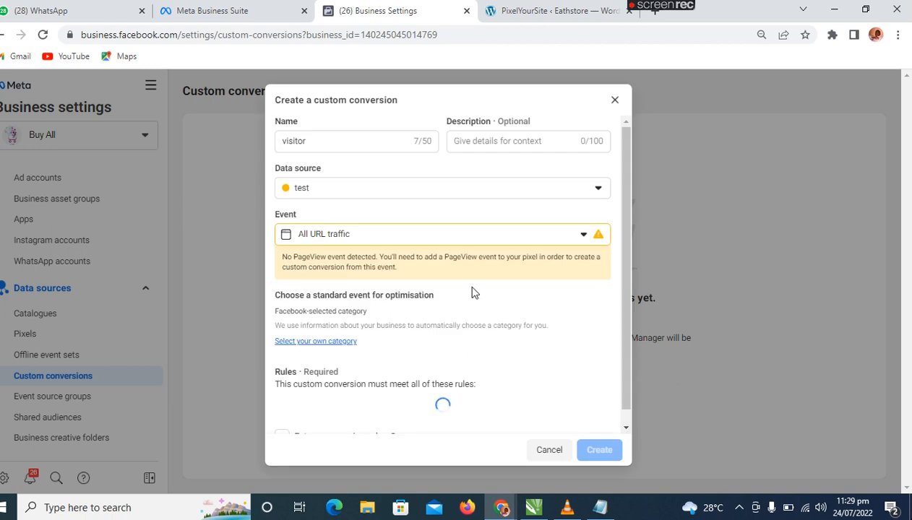
# Expand the conversion's event choices, then load eathstore.com.ng in a new browser tab and copy its address.
pyautogui.click(584, 239)
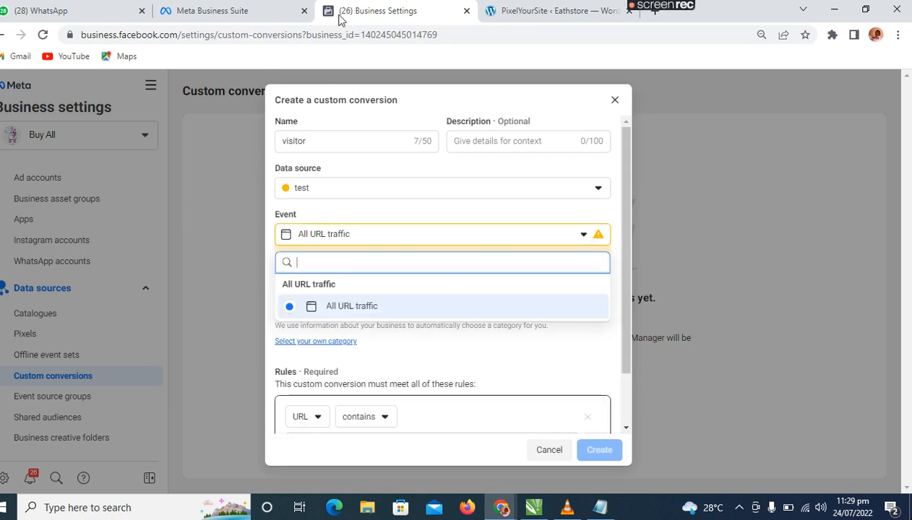
pyautogui.click(504, 16)
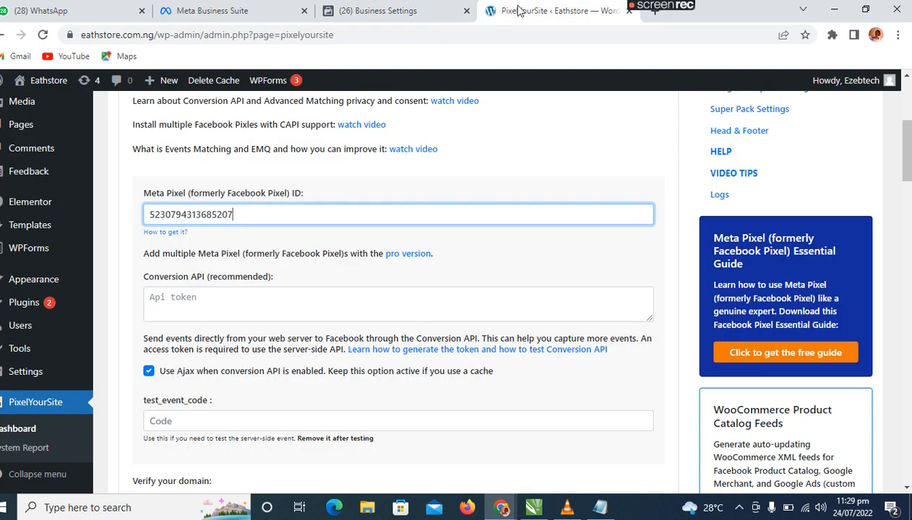
pyautogui.click(640, 11)
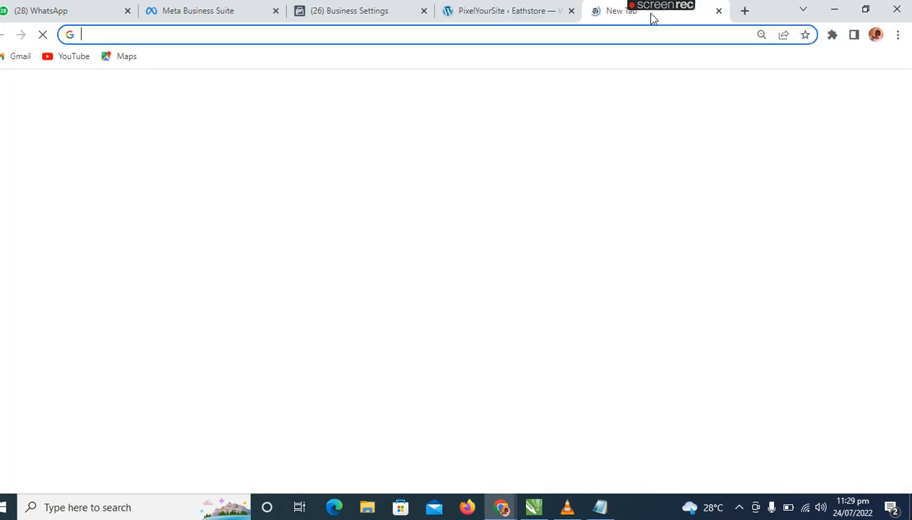
pyautogui.click(302, 36)
pyautogui.write('eathstore.com.ng')
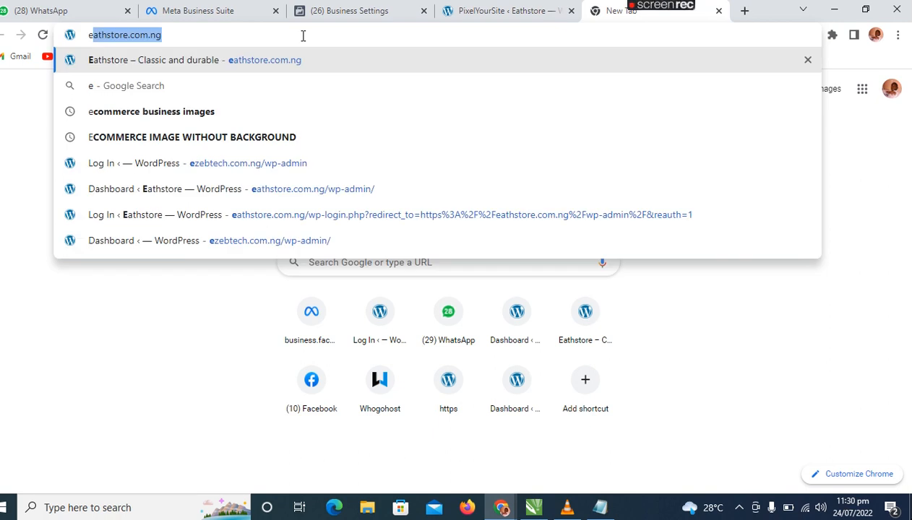
pyautogui.press('Return')
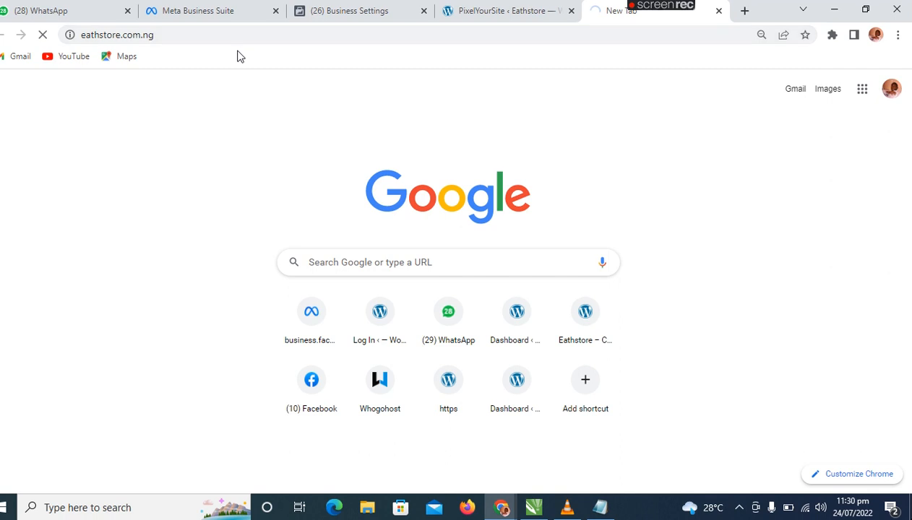
pyautogui.click(275, 29)
pyautogui.hotkey('ctrl', 'c')
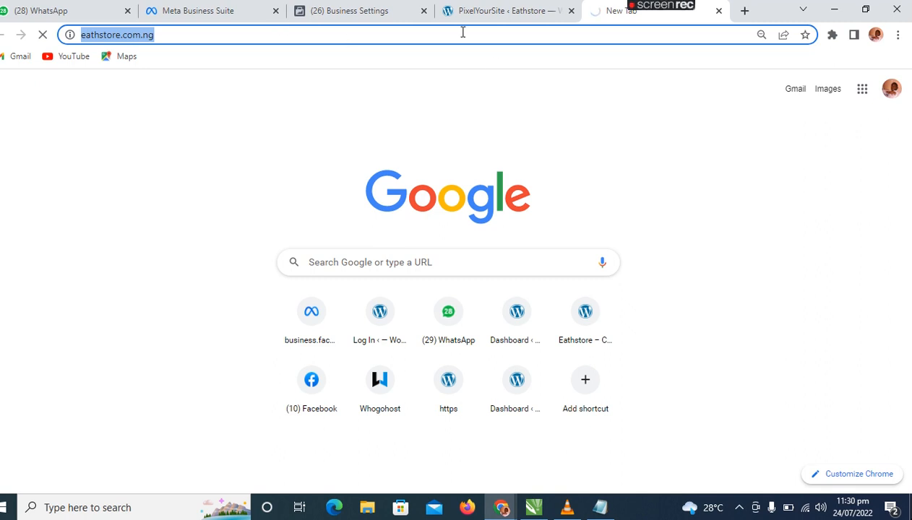
pyautogui.click(383, 15)
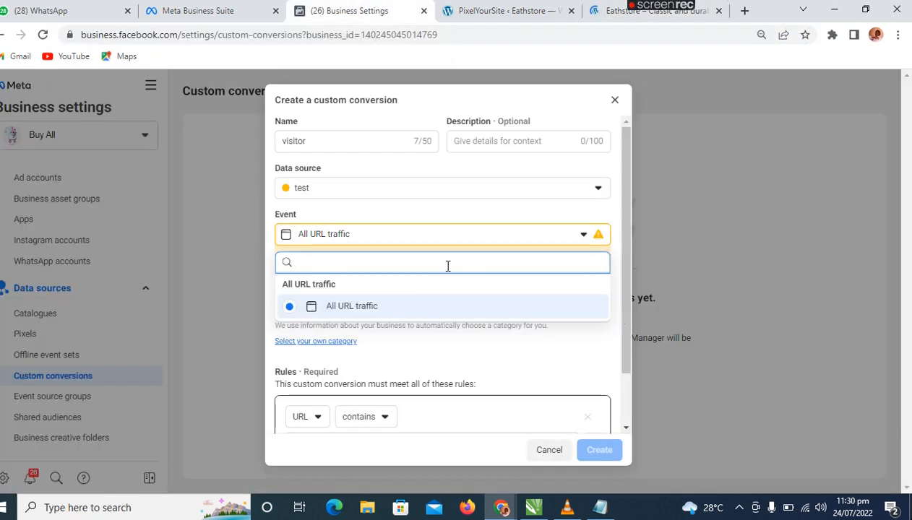
pyautogui.hotkey('ctrl', 'v')
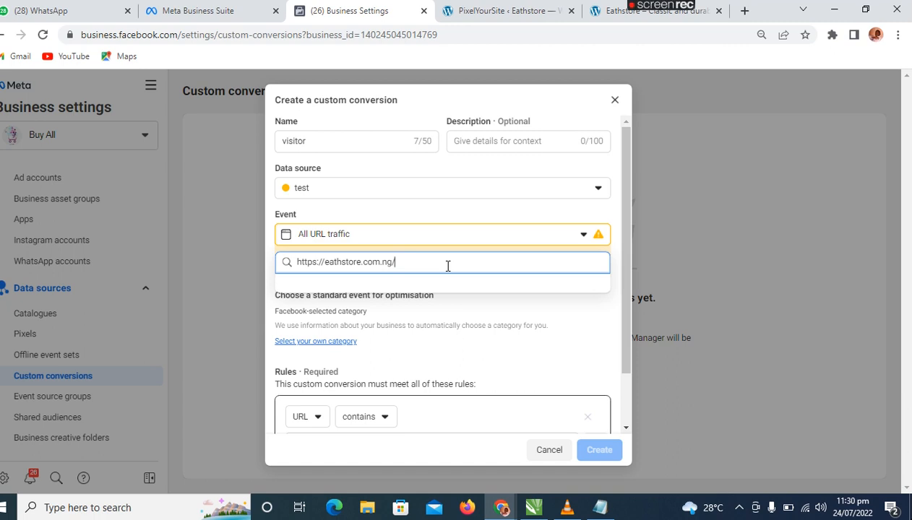
pyautogui.press('BackSpace')
pyautogui.press('BackSpace')
pyautogui.press('BackSpace')
pyautogui.press('BackSpace')
pyautogui.press('BackSpace')
pyautogui.press('BackSpace')
pyautogui.press('BackSpace')
pyautogui.press('BackSpace')
pyautogui.press('BackSpace')
pyautogui.press('BackSpace')
pyautogui.press('BackSpace')
pyautogui.press('BackSpace')
pyautogui.press('BackSpace')
pyautogui.press('BackSpace')
pyautogui.press('BackSpace')
pyautogui.press('BackSpace')
pyautogui.press('BackSpace')
pyautogui.press('BackSpace')
pyautogui.press('BackSpace')
pyautogui.press('BackSpace')
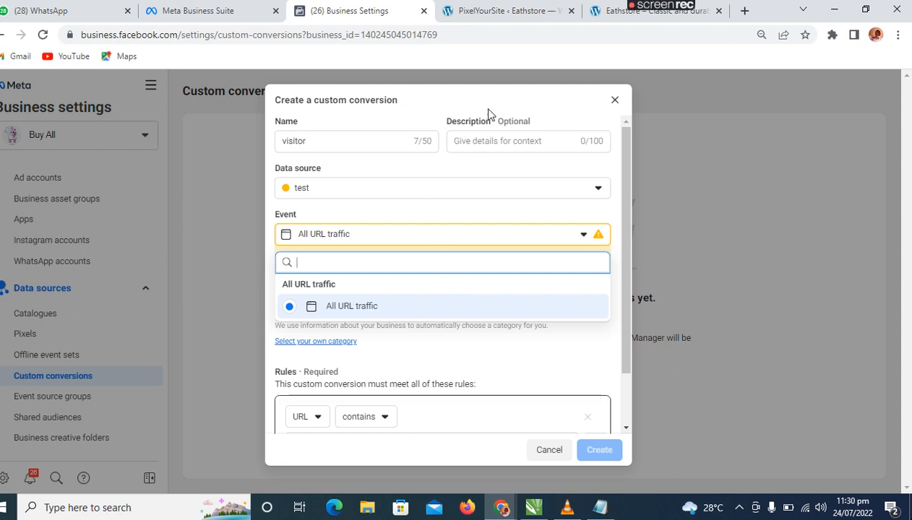
# Open the mosquito-killer page of the Eathstore site, copy its address and return to the custom conversion form.
pyautogui.click(614, 11)
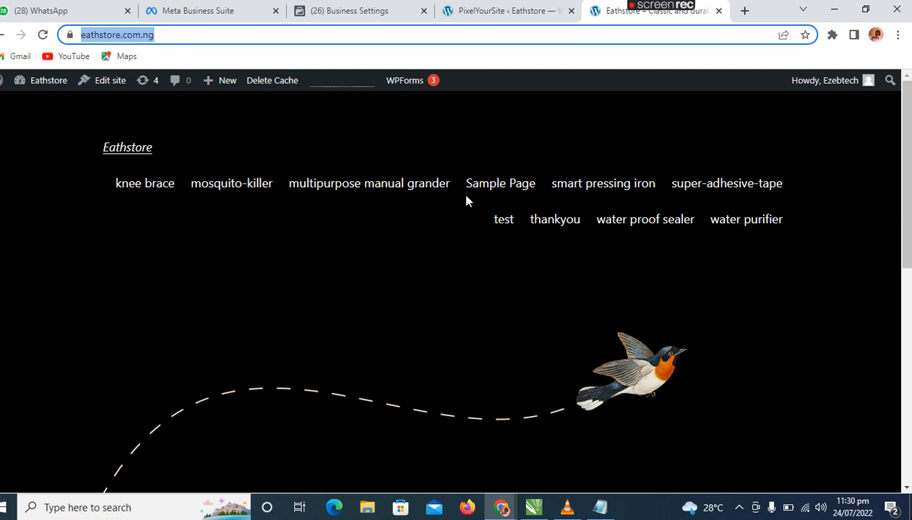
pyautogui.click(219, 190)
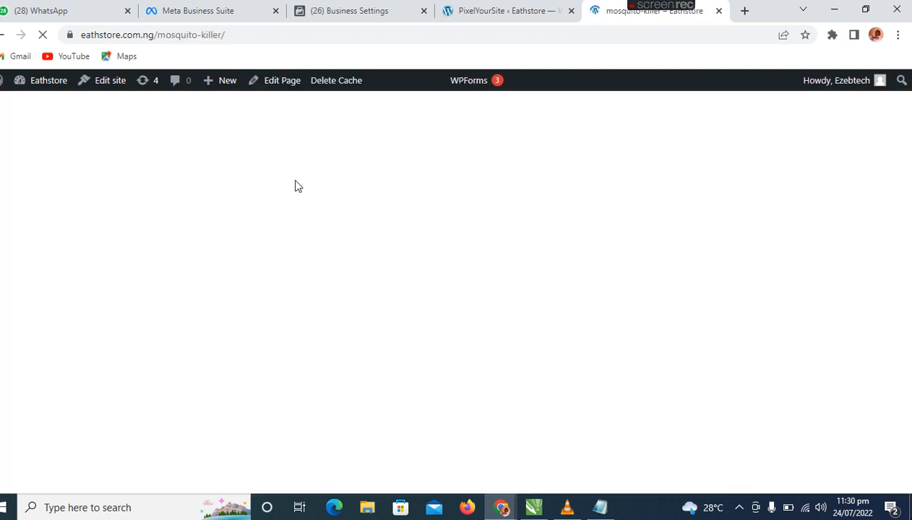
pyautogui.click(270, 34)
pyautogui.hotkey('ctrl', 'c')
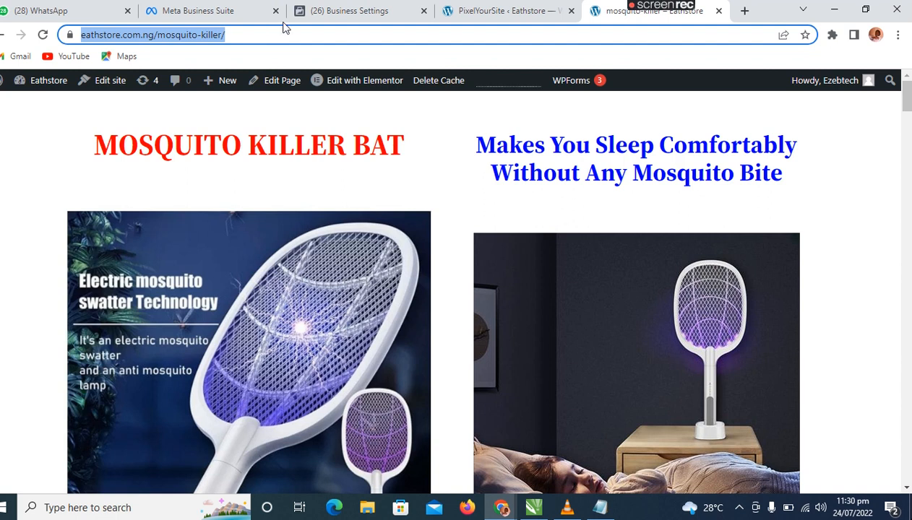
pyautogui.click(374, 18)
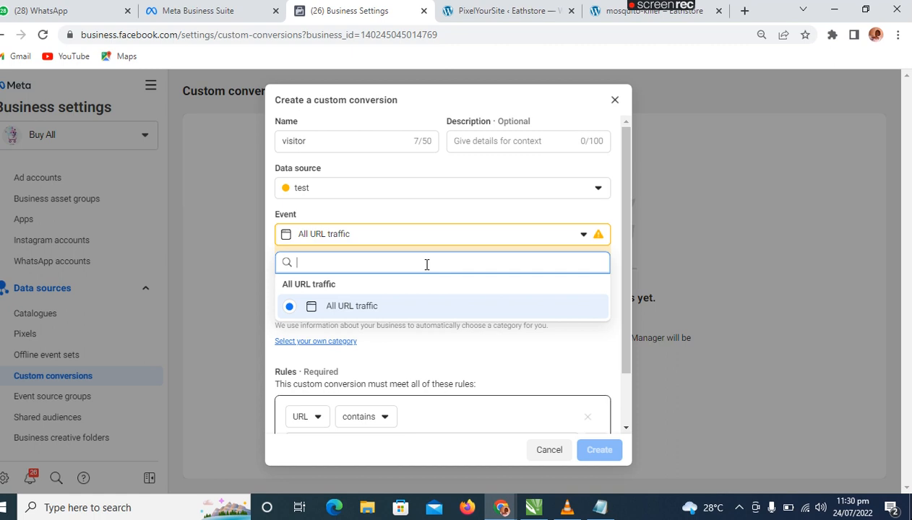
pyautogui.hotkey('ctrl', 'v')
pyautogui.click(560, 299)
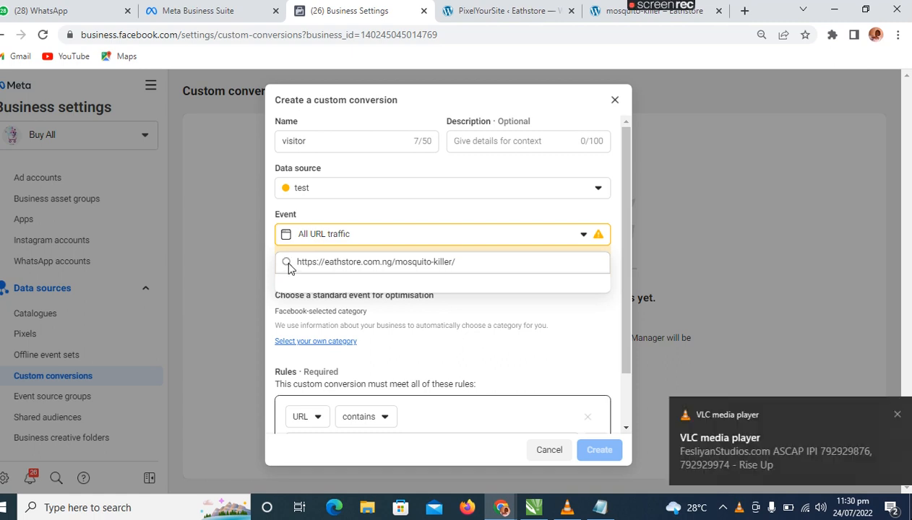
pyautogui.click(486, 321)
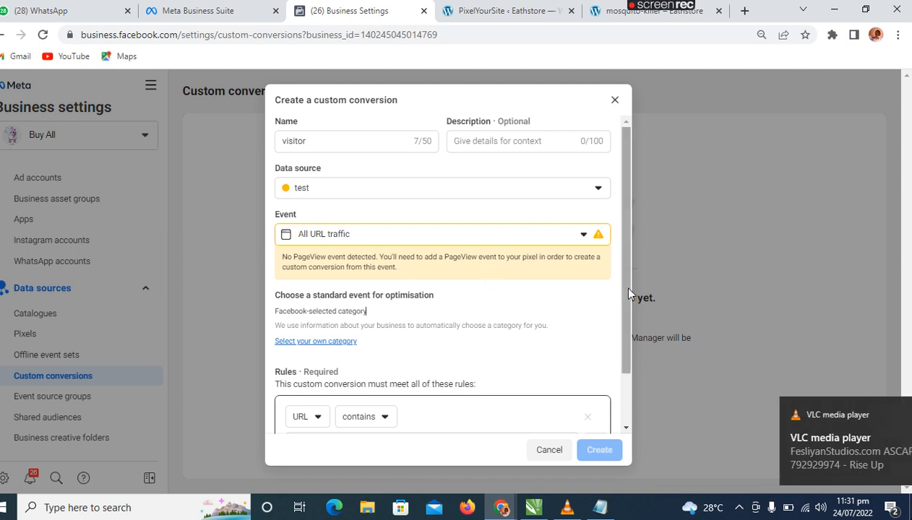
pyautogui.scroll(-2, 616, 322)
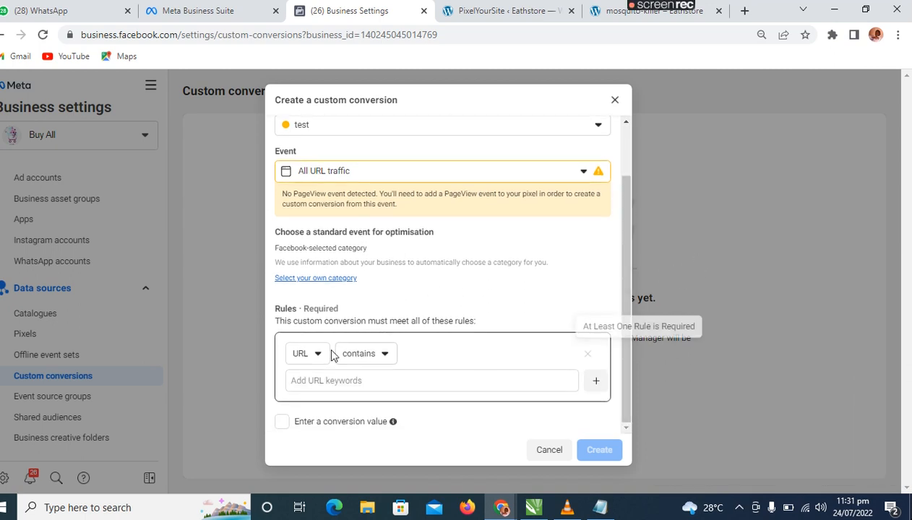
pyautogui.click(330, 383)
pyautogui.hotkey('ctrl', 'v')
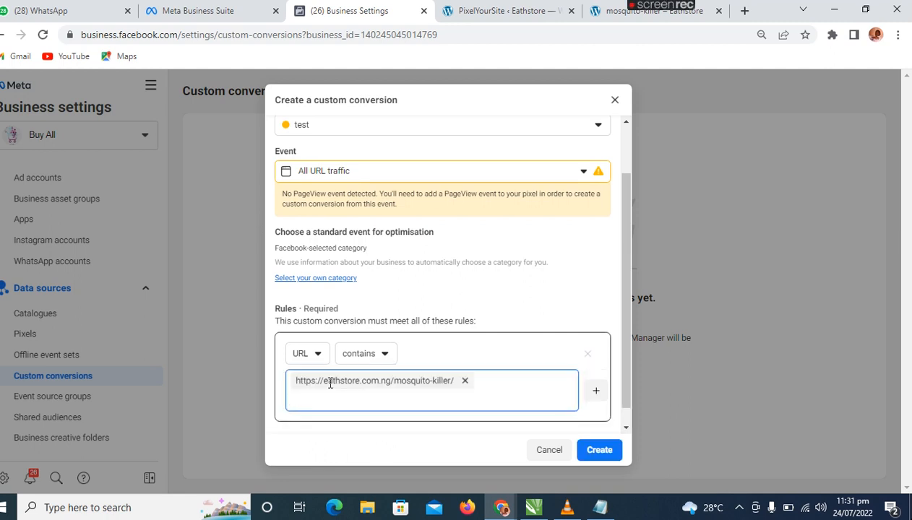
pyautogui.click(627, 400)
pyautogui.moveTo(627, 400); pyautogui.dragTo(628, 422)
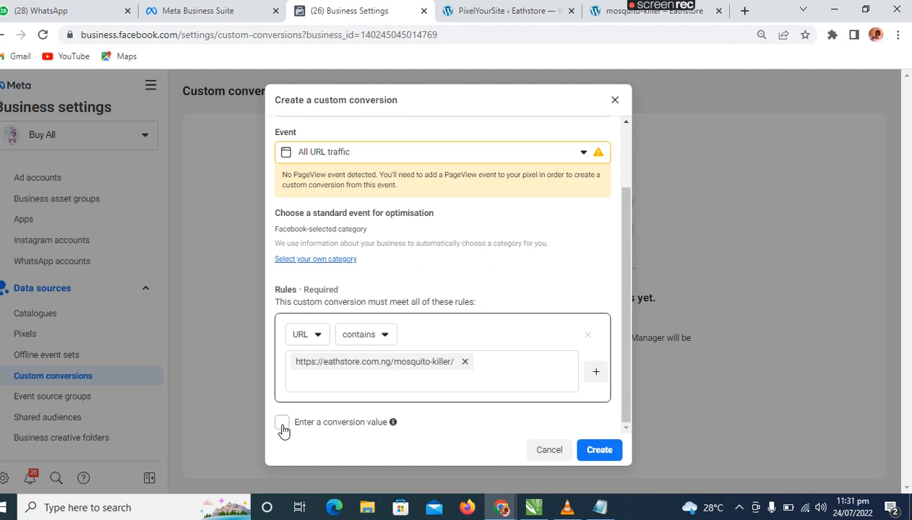
pyautogui.click(603, 453)
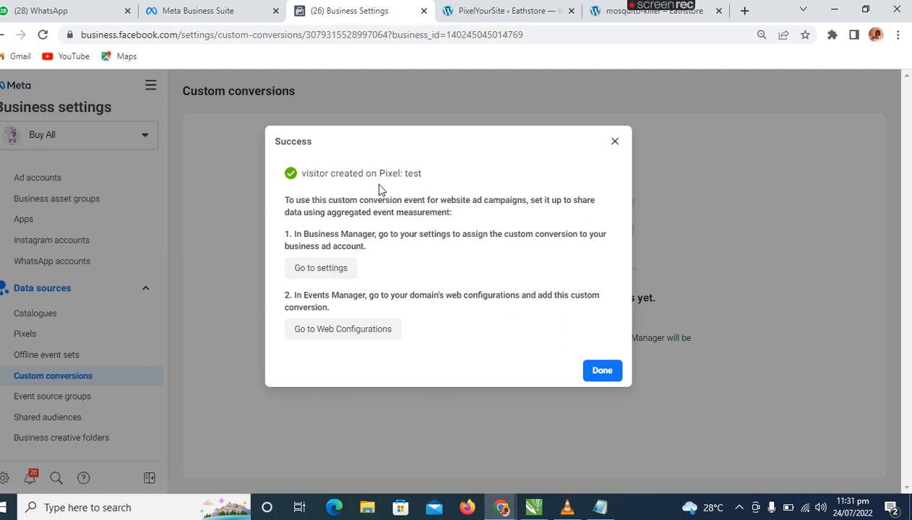
# Open the visitor conversion's settings page, then open the domain's web configurations in Events Manager.
pyautogui.click(324, 269)
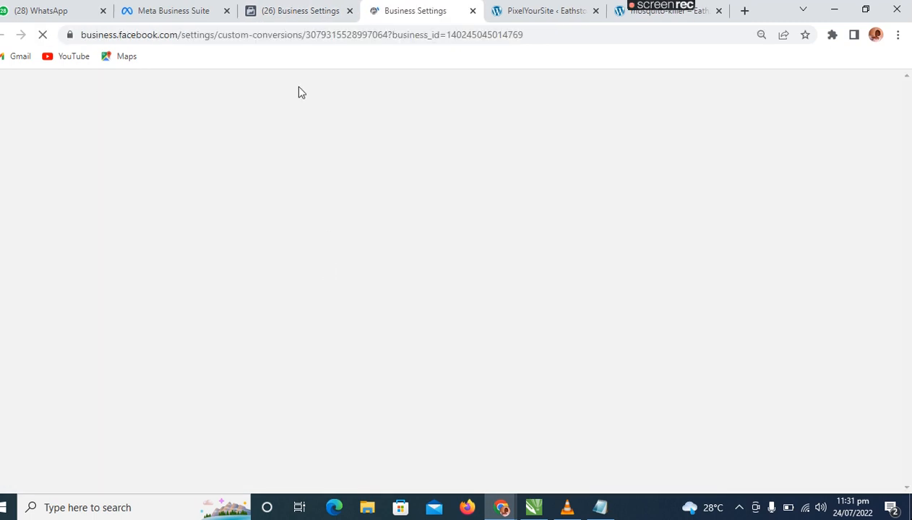
pyautogui.click(289, 13)
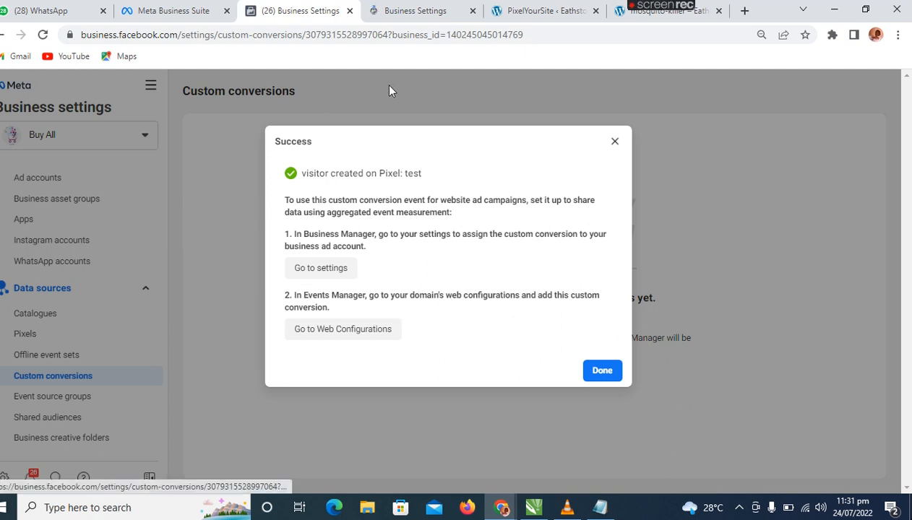
pyautogui.click(417, 16)
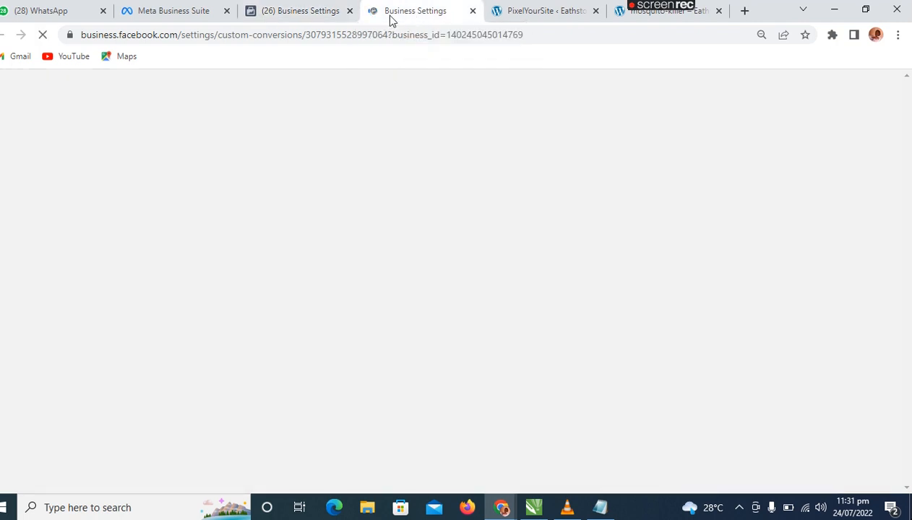
pyautogui.click(317, 12)
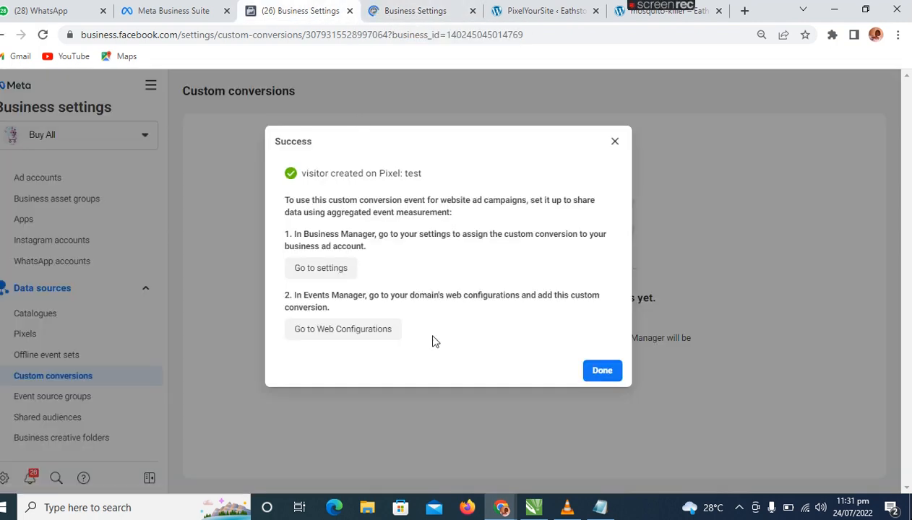
pyautogui.click(372, 340)
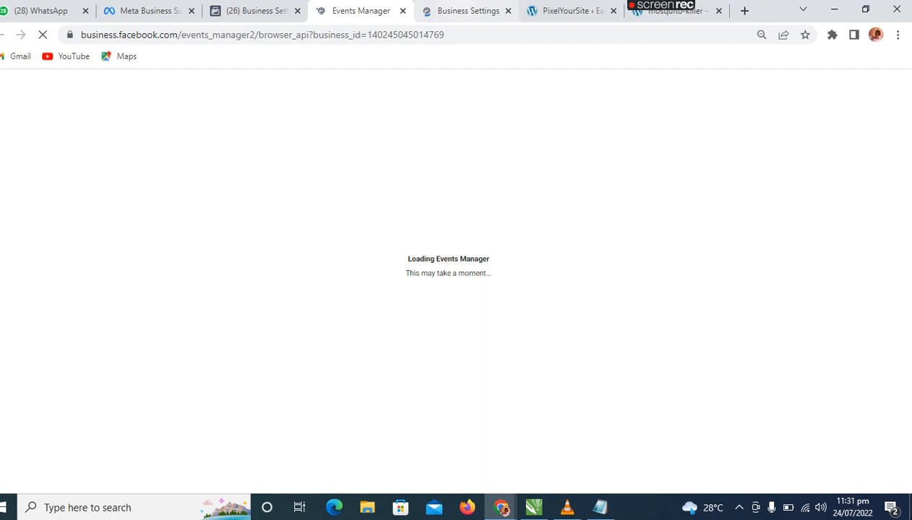
# Copy the visitor custom conversion's ID and paste it into the Conversion API token field in PixelYourSite.
pyautogui.click(466, 11)
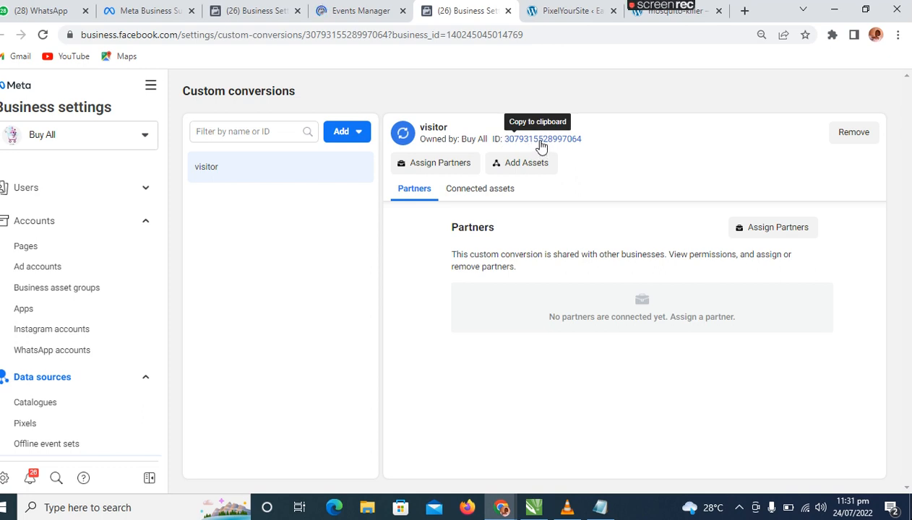
pyautogui.click(541, 146)
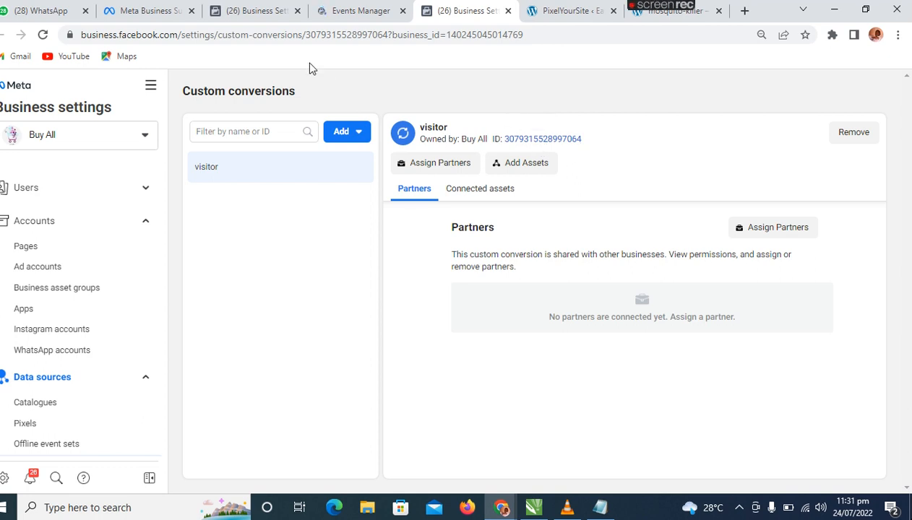
pyautogui.click(571, 11)
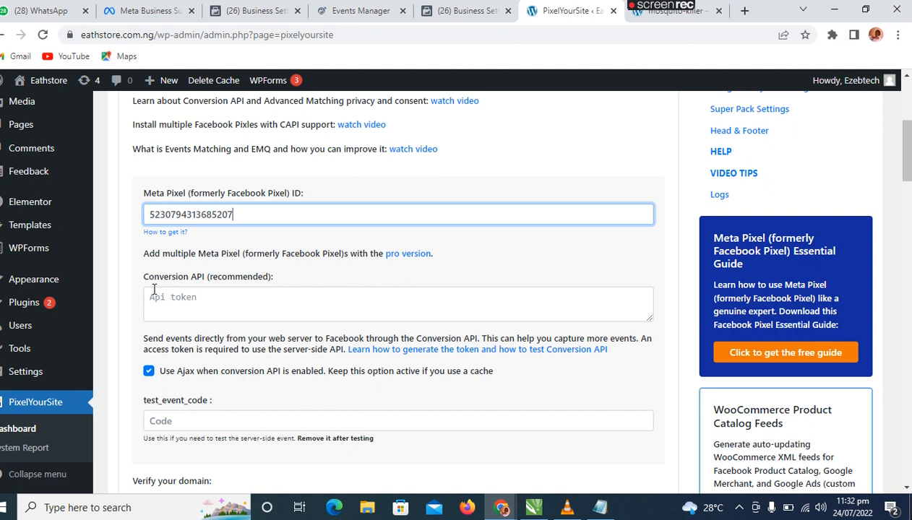
pyautogui.click(208, 303)
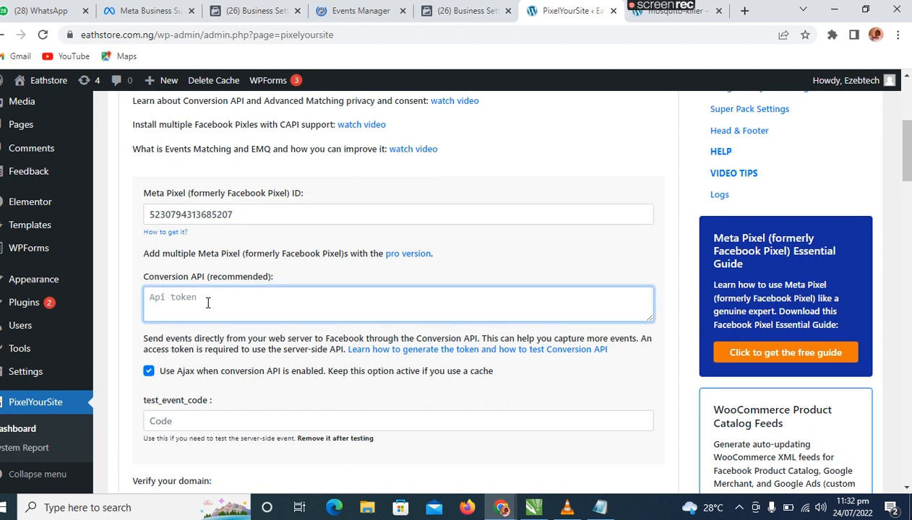
pyautogui.hotkey('ctrl', 'v')
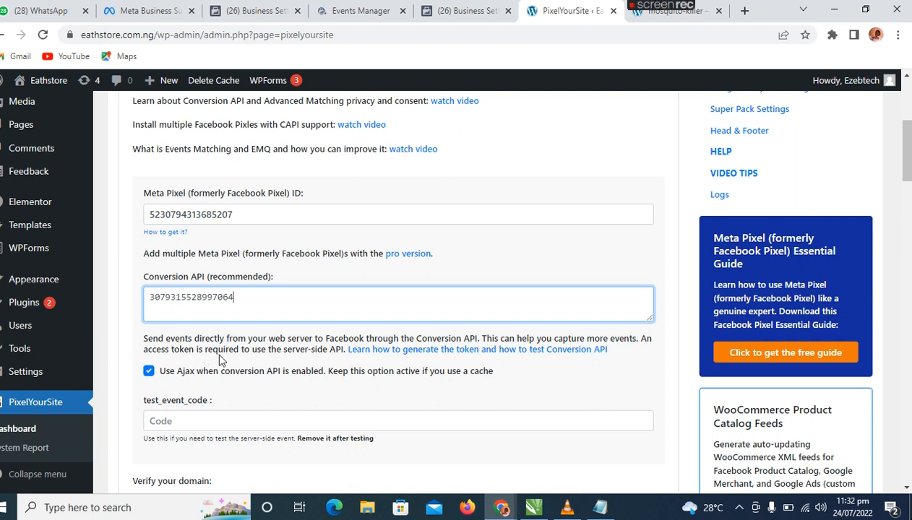
pyautogui.moveTo(905, 162); pyautogui.dragTo(905, 179)
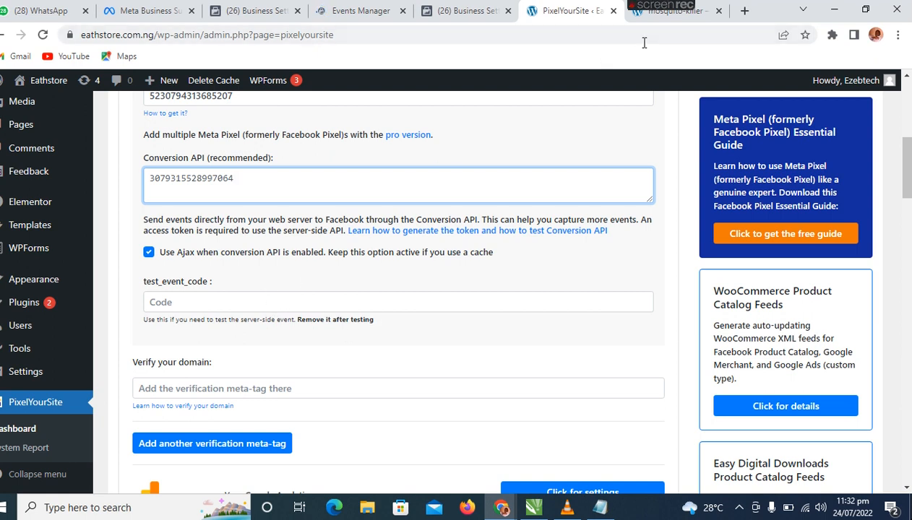
# Check the web event configurations in Events Manager and add the Buy it ad account to the visitor custom conversion.
pyautogui.click(462, 12)
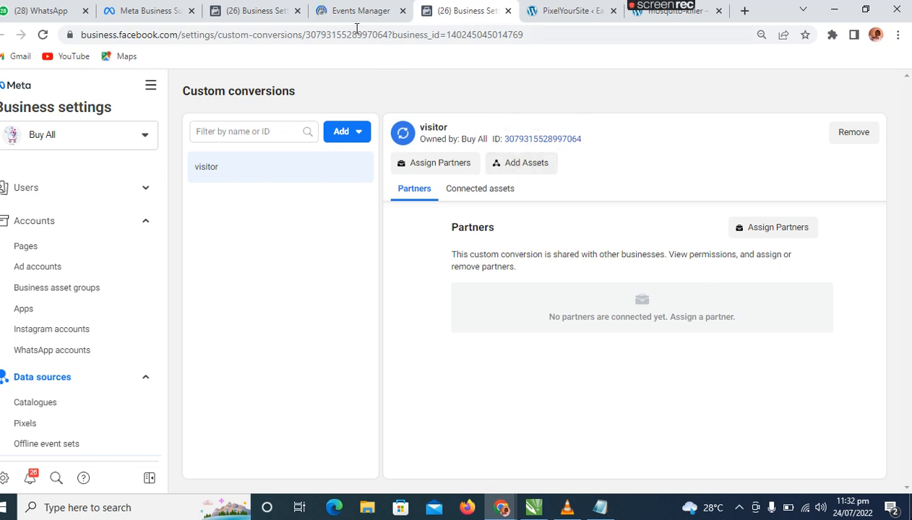
pyautogui.click(352, 12)
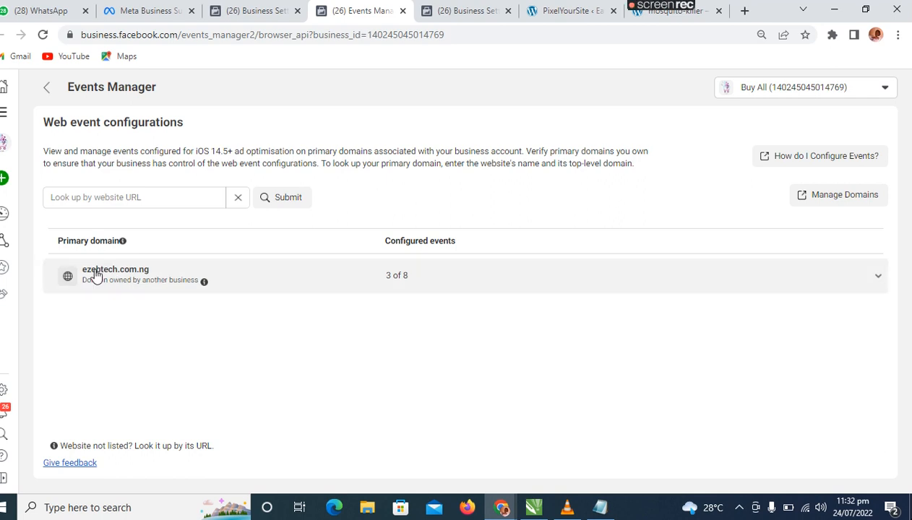
pyautogui.click(475, 12)
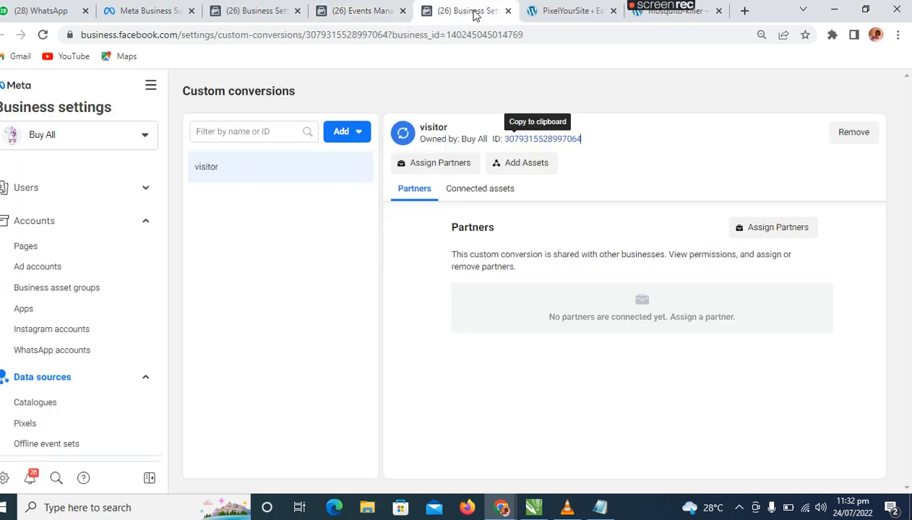
pyautogui.click(528, 169)
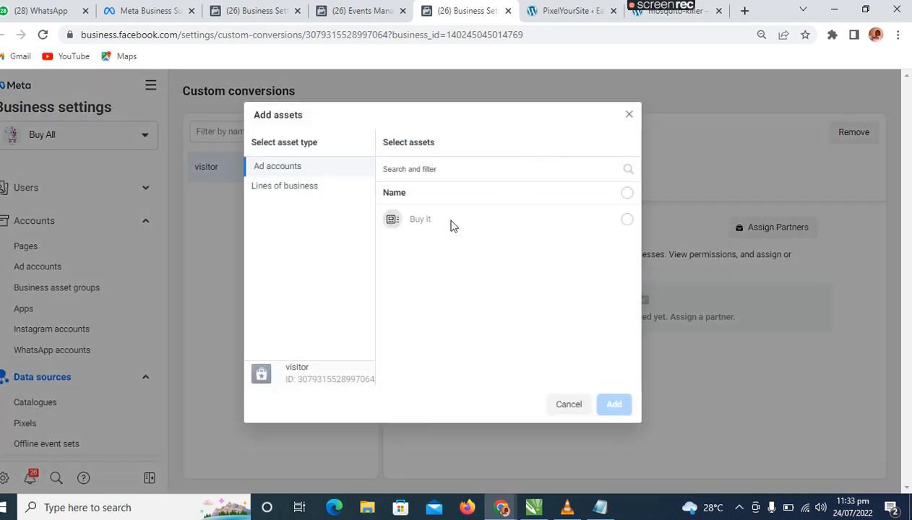
pyautogui.click(451, 222)
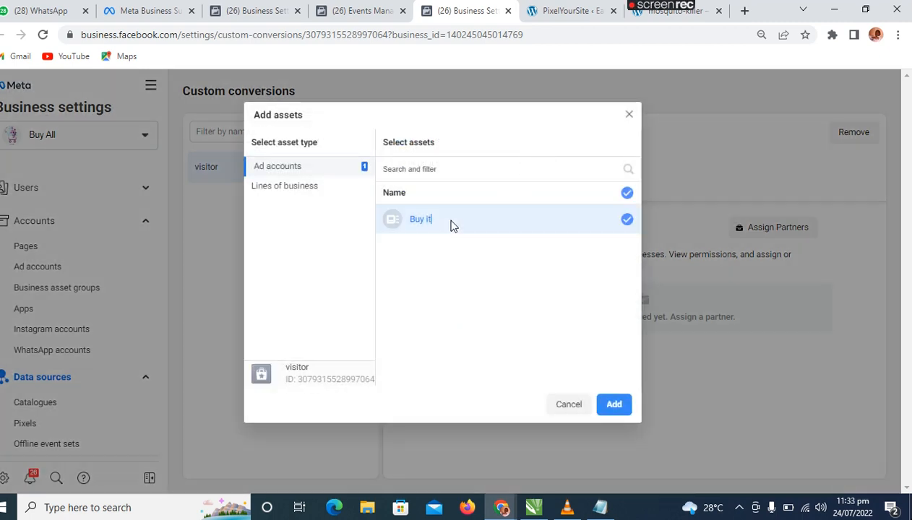
pyautogui.click(614, 406)
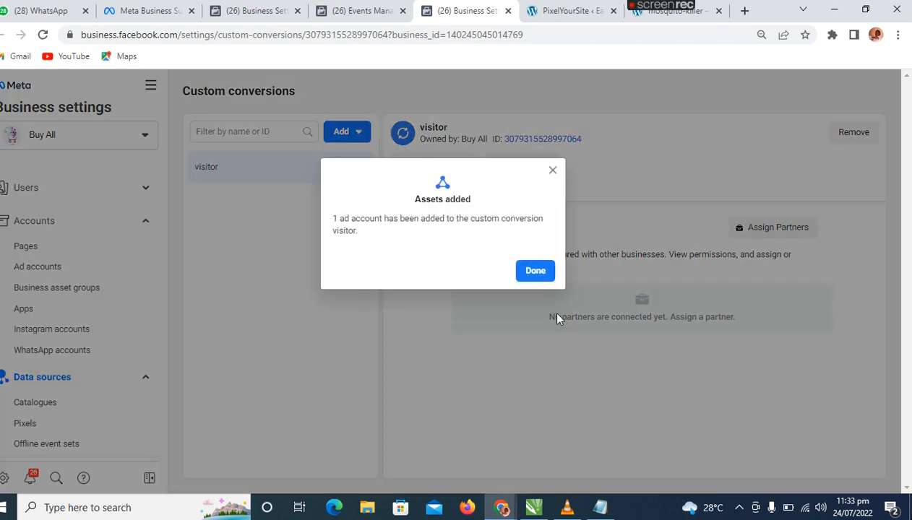
pyautogui.click(536, 274)
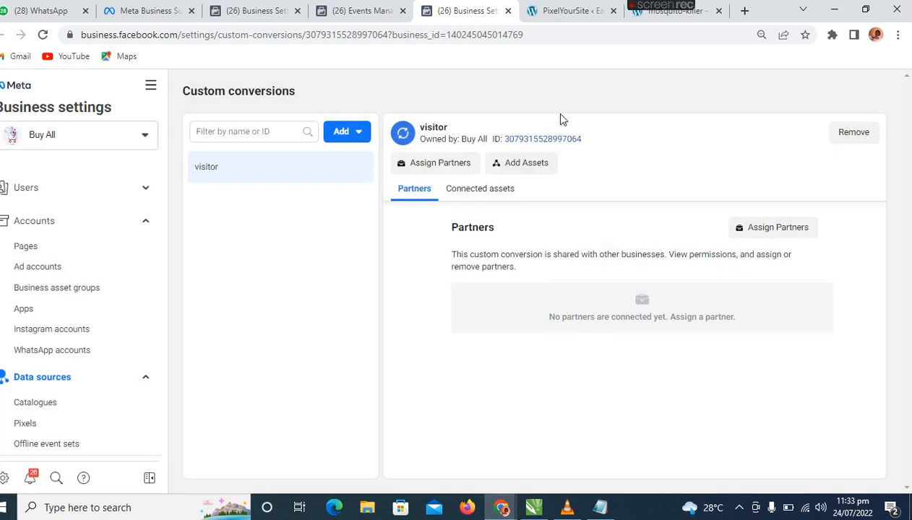
# Dismiss the conversion's success dialog in the original Business Settings page and reload the custom conversions list.
pyautogui.click(250, 16)
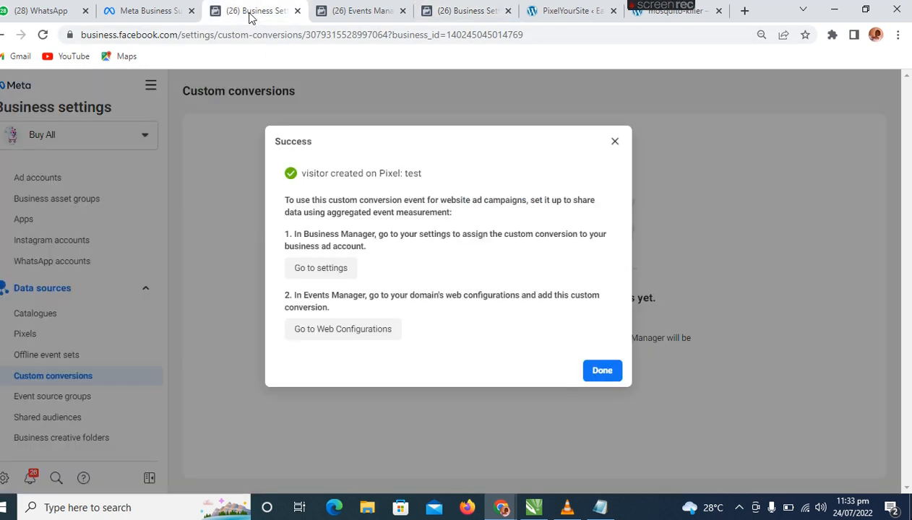
pyautogui.click(603, 371)
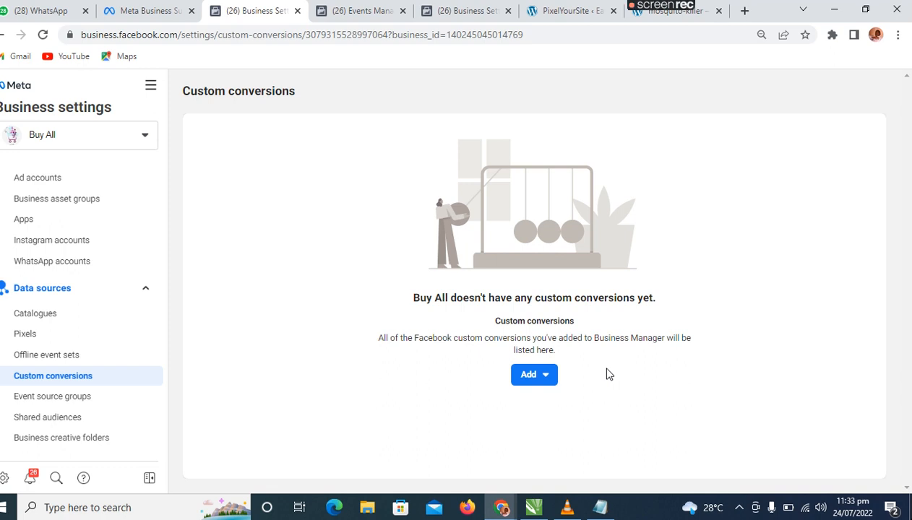
pyautogui.click(43, 35)
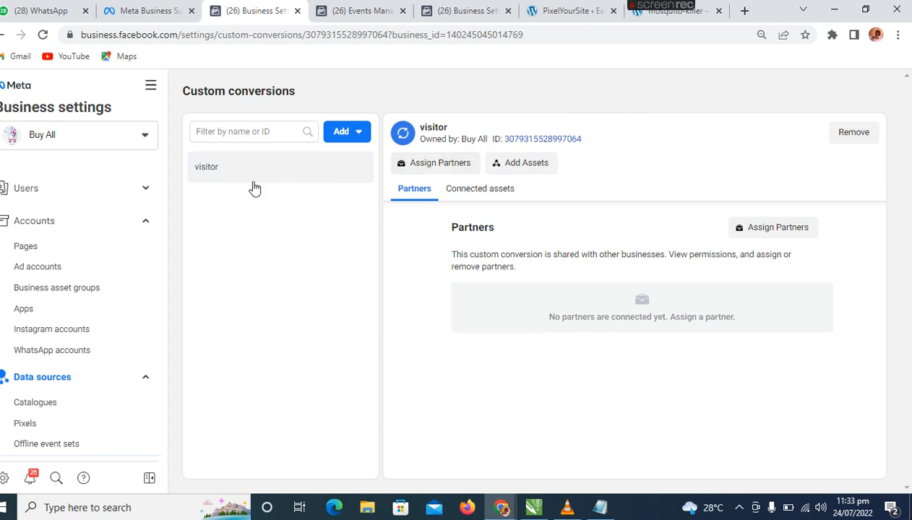
# Open the Domains page under Brand safety and start adding a domain.
pyautogui.moveTo(164, 298); pyautogui.dragTo(157, 381)
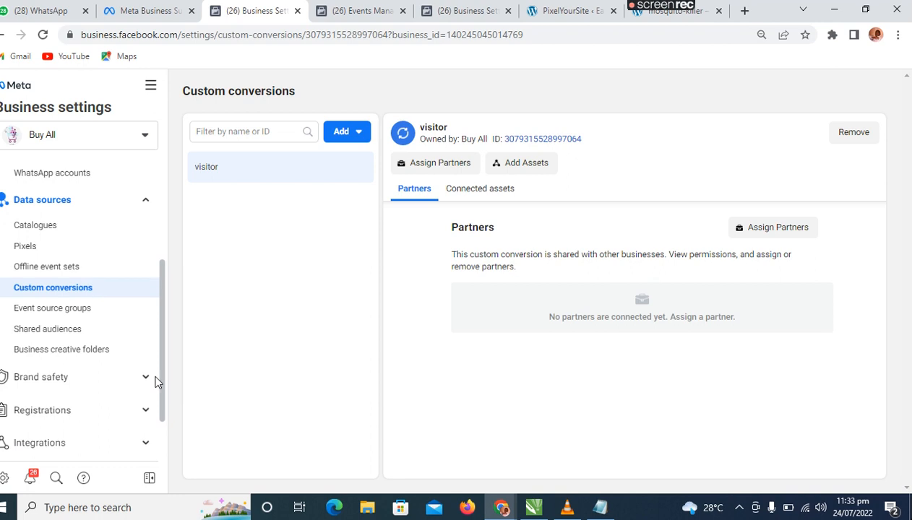
pyautogui.click(96, 379)
pyautogui.click(57, 409)
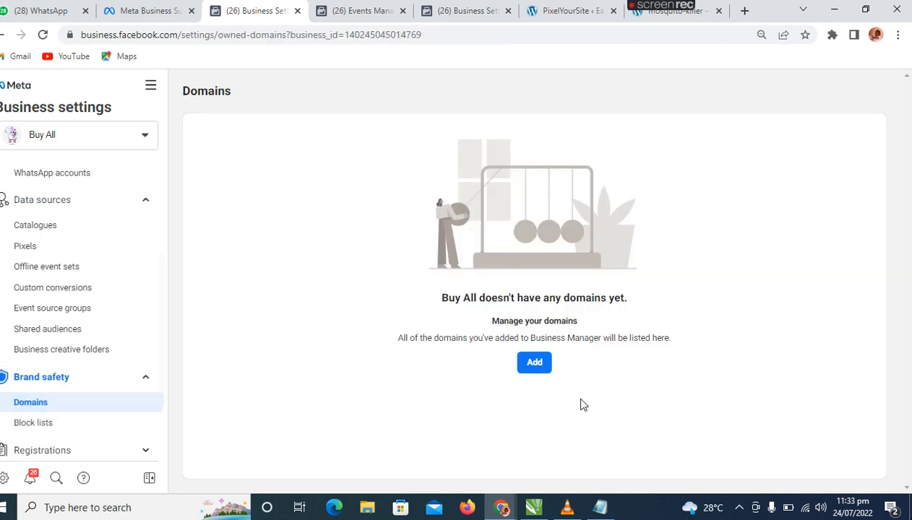
pyautogui.click(534, 364)
pyautogui.click(431, 256)
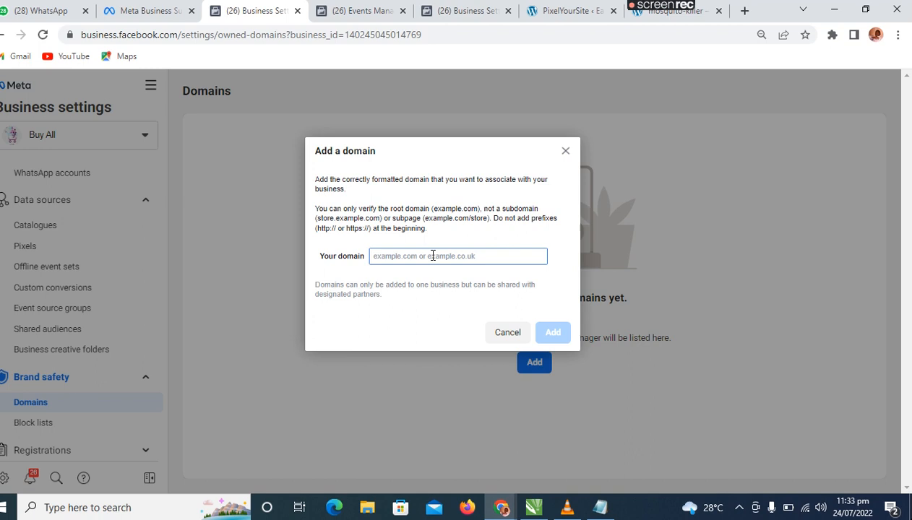
pyautogui.hotkey('ctrl', 'v')
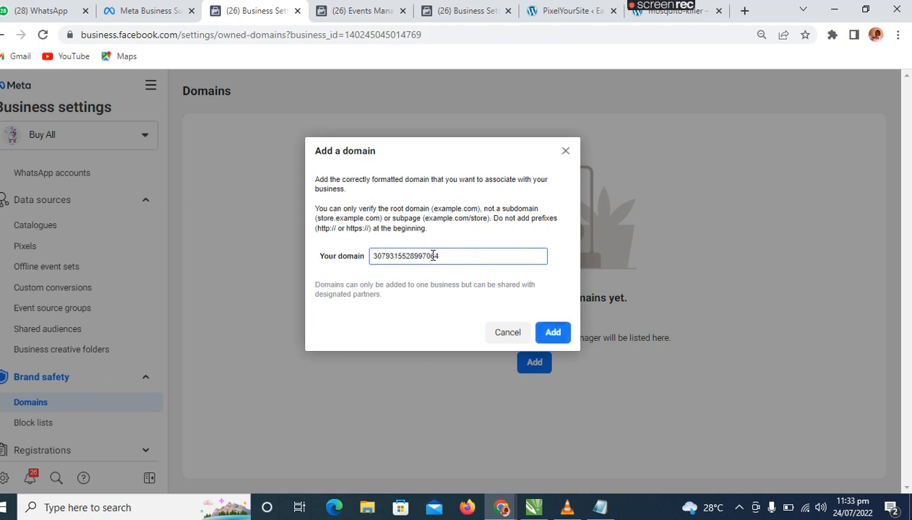
pyautogui.press('BackSpace')
pyautogui.press('BackSpace')
pyautogui.press('BackSpace')
pyautogui.press('BackSpace')
pyautogui.press('BackSpace')
pyautogui.press('BackSpace')
pyautogui.press('BackSpace')
pyautogui.press('BackSpace')
pyautogui.press('BackSpace')
pyautogui.press('BackSpace')
pyautogui.press('BackSpace')
pyautogui.press('BackSpace')
pyautogui.press('BackSpace')
pyautogui.press('BackSpace')
pyautogui.press('BackSpace')
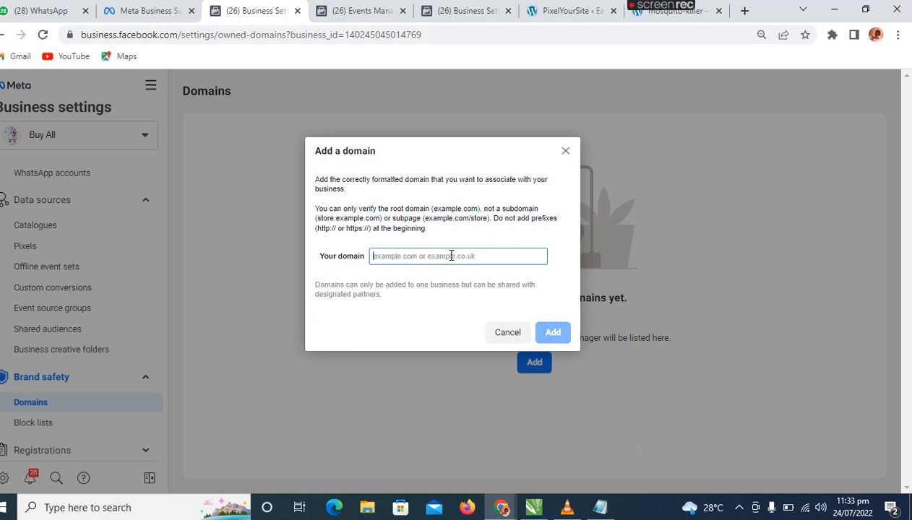
pyautogui.click(639, 16)
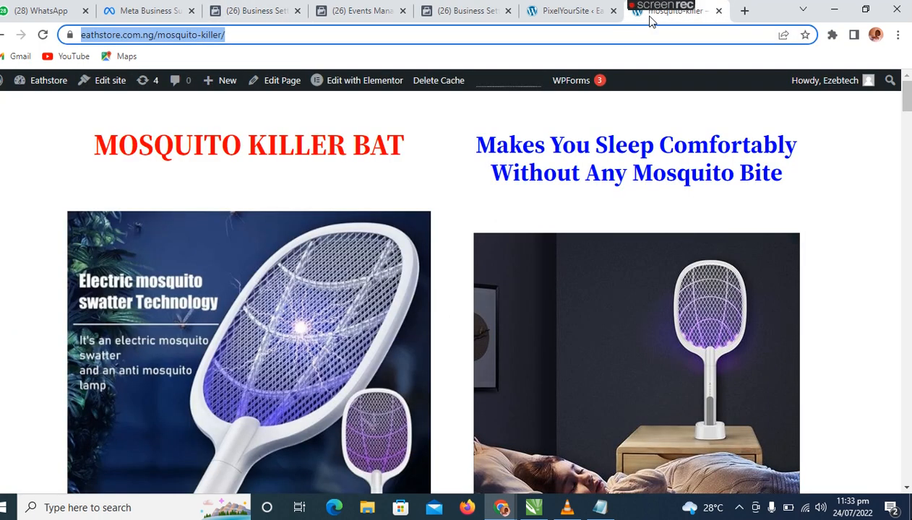
pyautogui.click(242, 35)
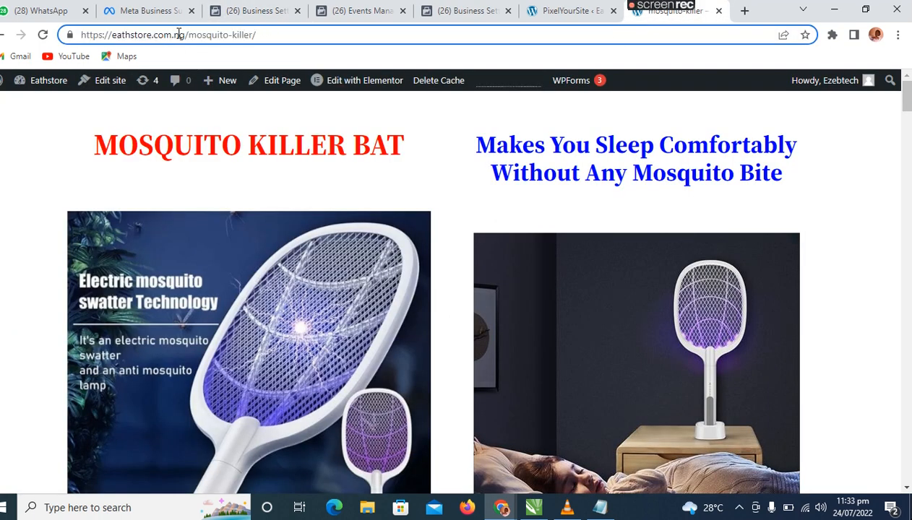
pyautogui.moveTo(185, 35); pyautogui.dragTo(78, 38)
pyautogui.hotkey('ctrl', 'c')
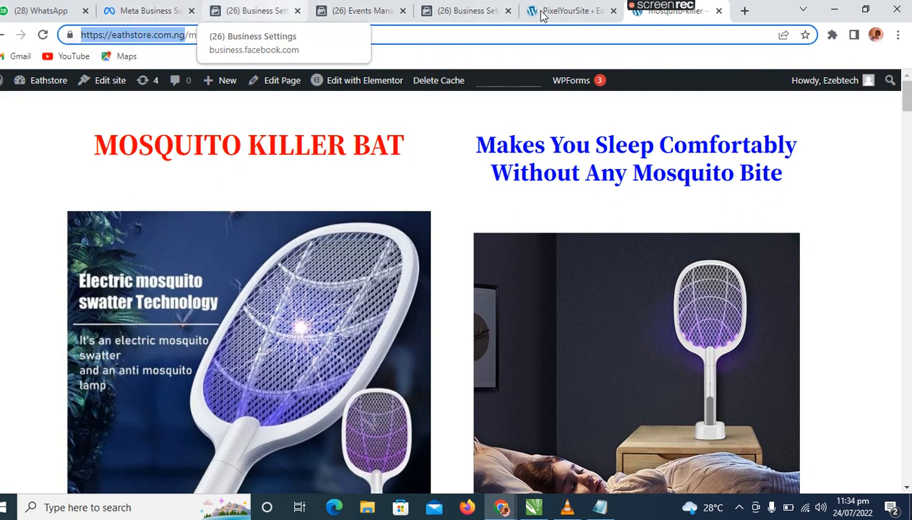
pyautogui.click(254, 9)
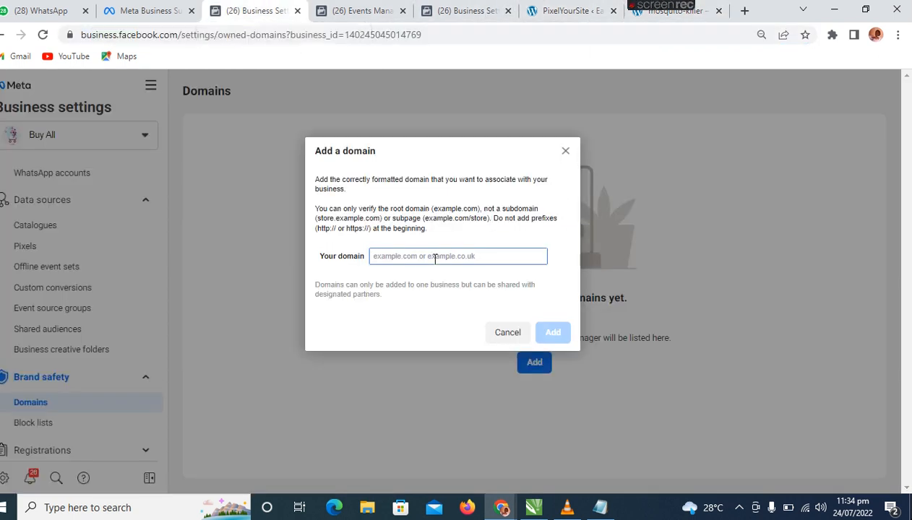
pyautogui.hotkey('ctrl', 'v')
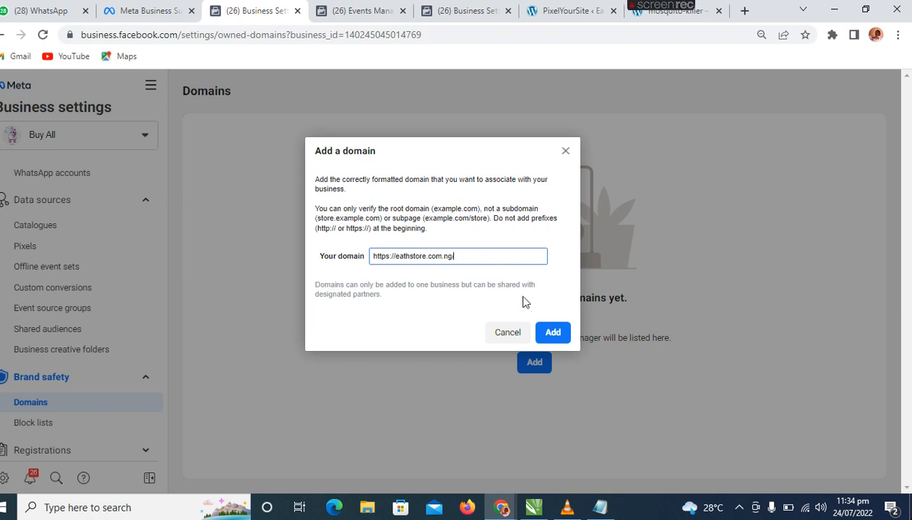
pyautogui.click(561, 342)
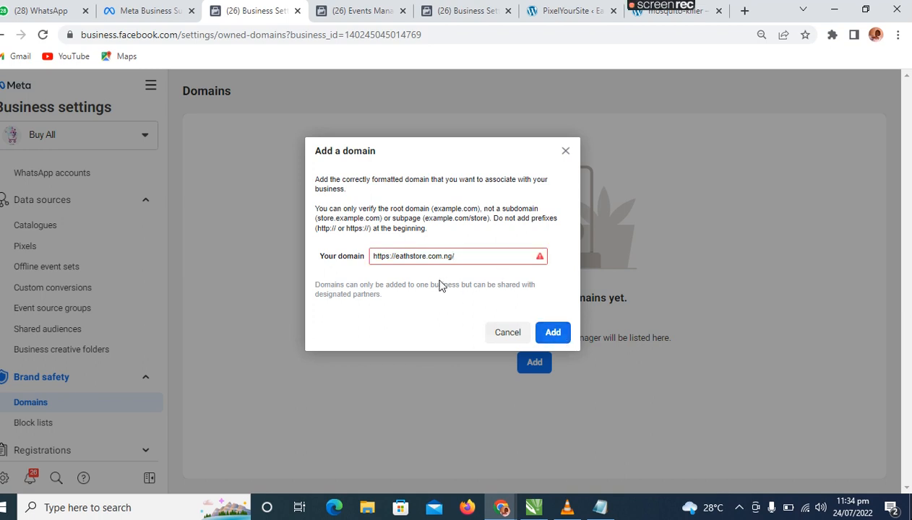
# Shorten the domain to eathstore.com.ng without prefix or trailing slash, try to add it and check the field's error.
pyautogui.moveTo(536, 262)
pyautogui.moveTo(395, 254); pyautogui.dragTo(357, 254)
pyautogui.press('BackSpace')
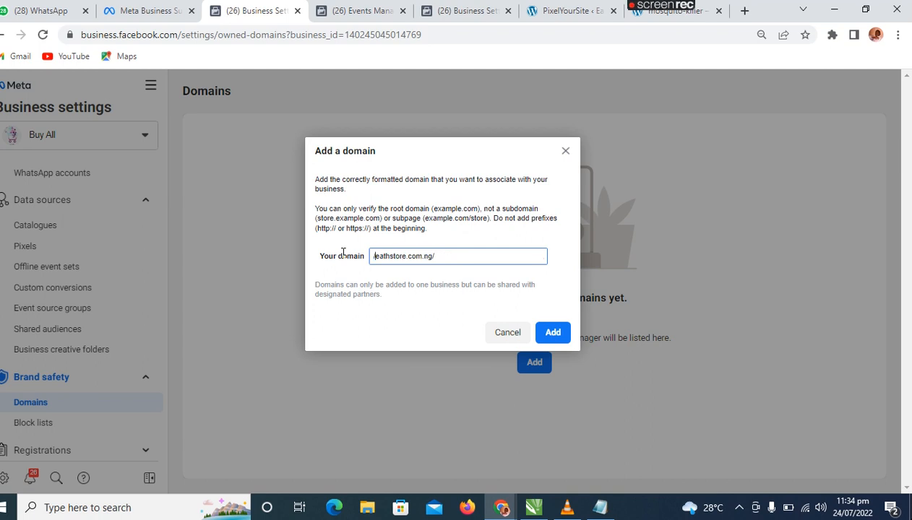
pyautogui.press('BackSpace')
pyautogui.press('BackSpace')
pyautogui.click(553, 334)
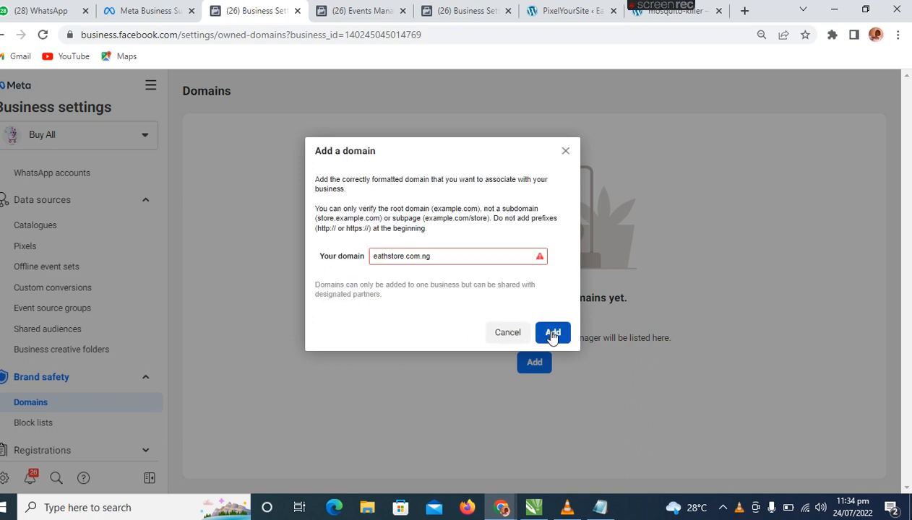
pyautogui.moveTo(540, 259)
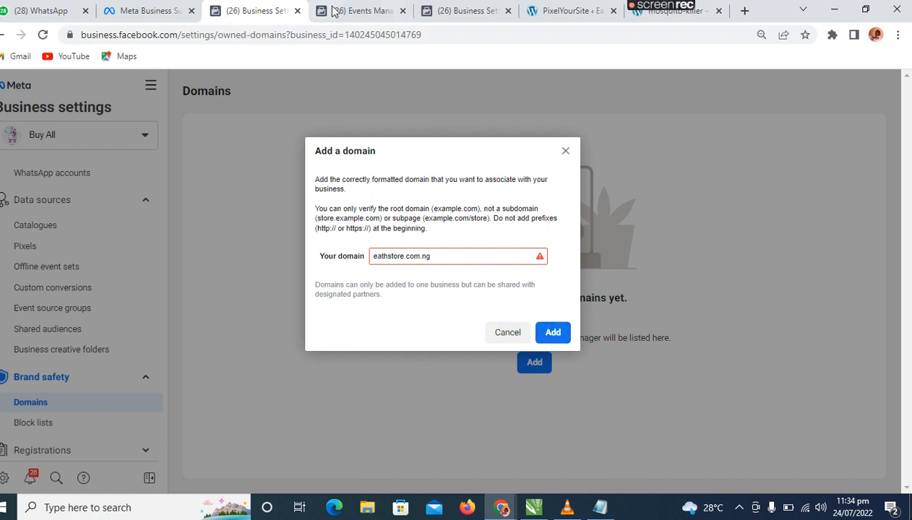
# Return to the PixelYourSite settings in WordPress and save them.
pyautogui.click(563, 11)
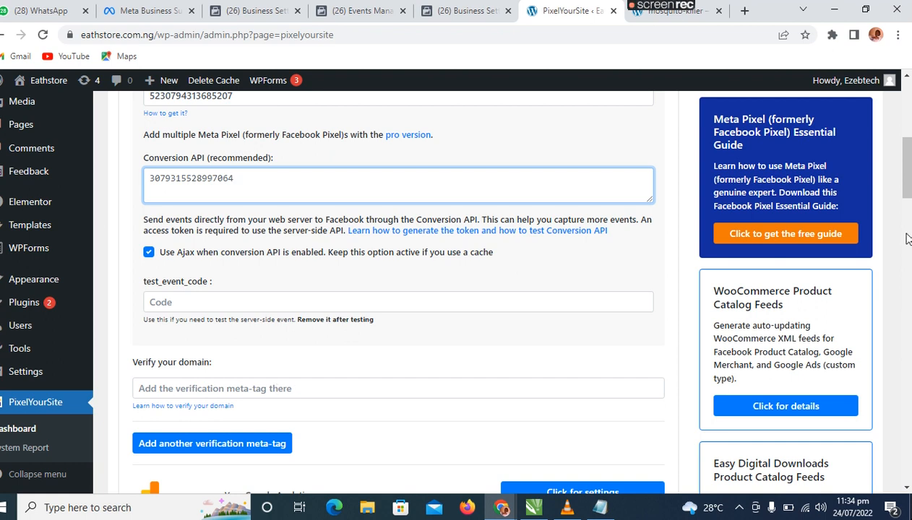
pyautogui.scroll(-10, 908, 239)
pyautogui.scroll(-15, 398, 289)
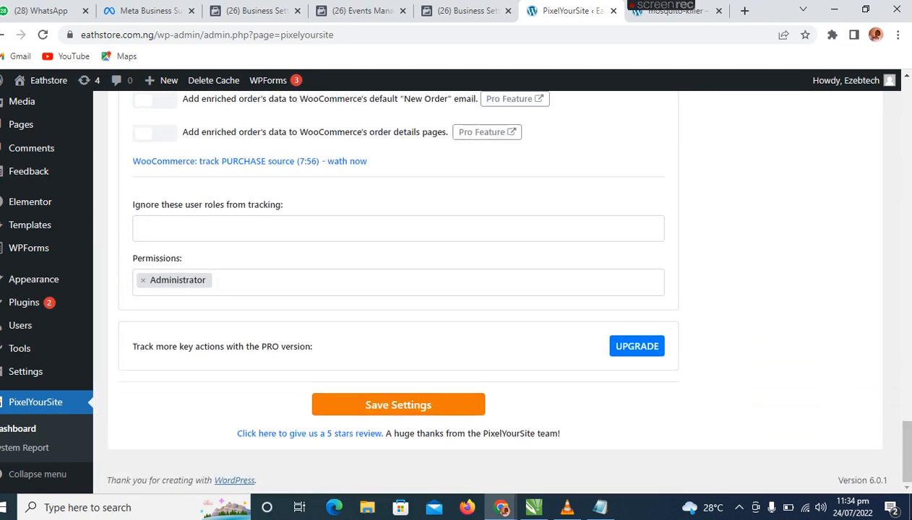
pyautogui.click(406, 408)
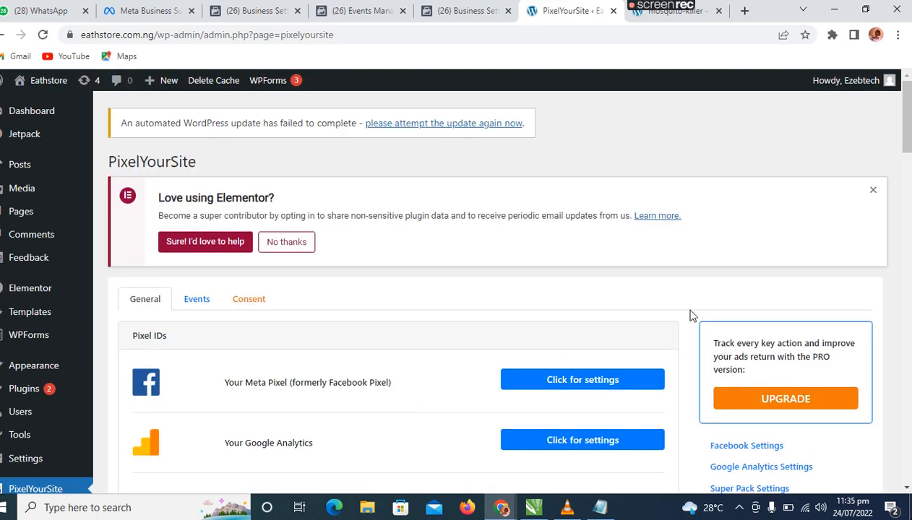
# Dismiss the Elementor notice on the PixelYourSite page.
pyautogui.click(873, 192)
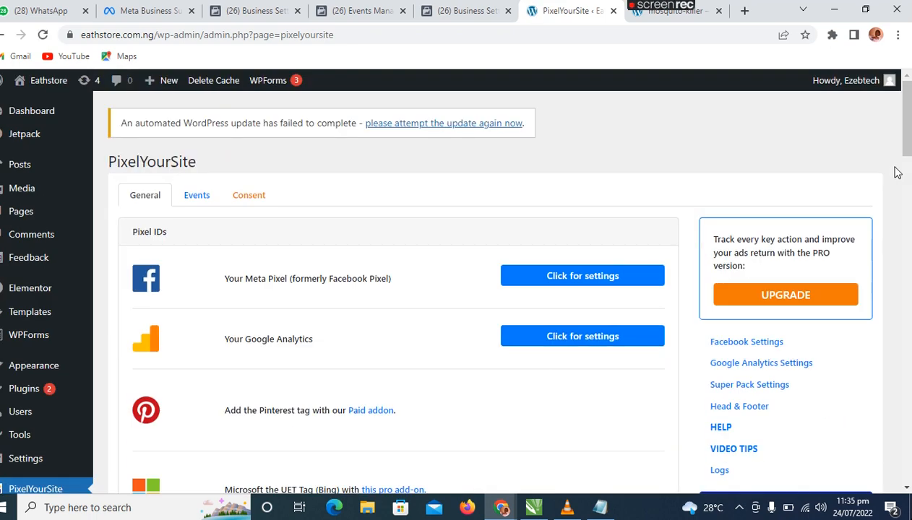
pyautogui.click(898, 170)
pyautogui.scroll(3, 789, 150)
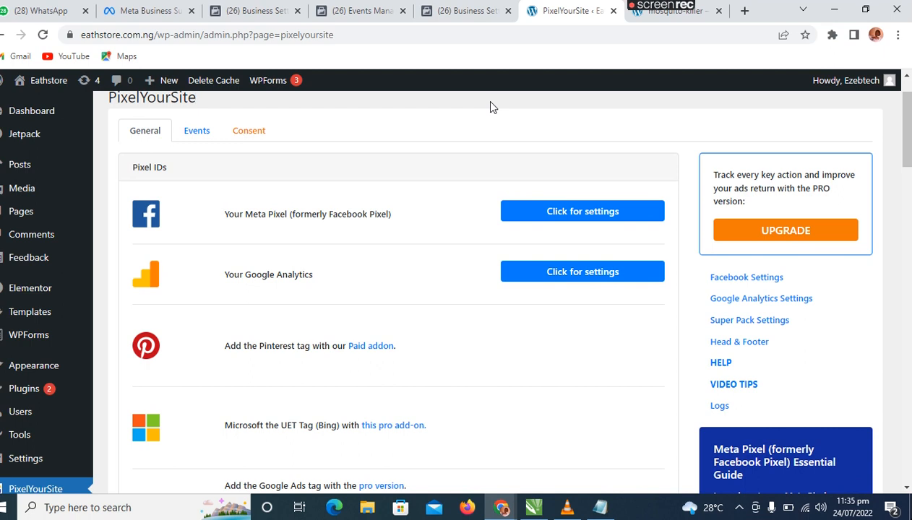
# Return to the Web event configurations page, look up the help article on configuring events and close it.
pyautogui.click(465, 11)
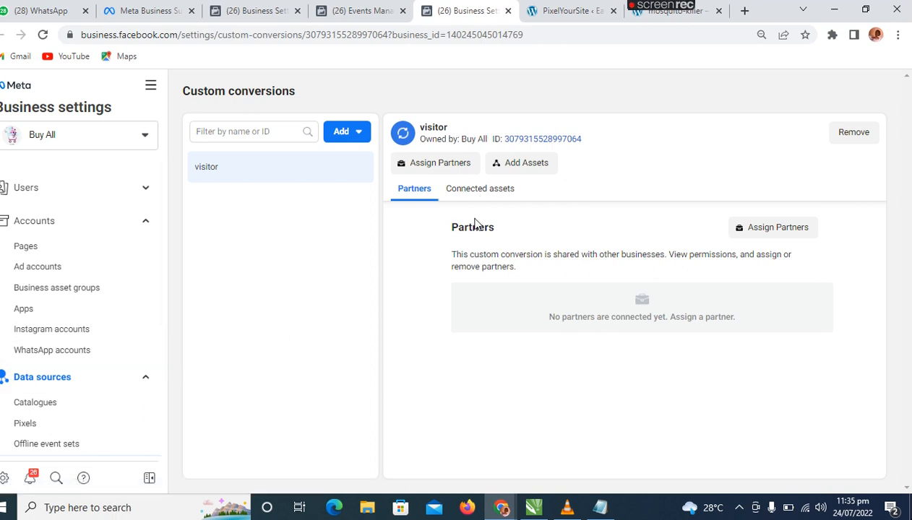
pyautogui.click(362, 17)
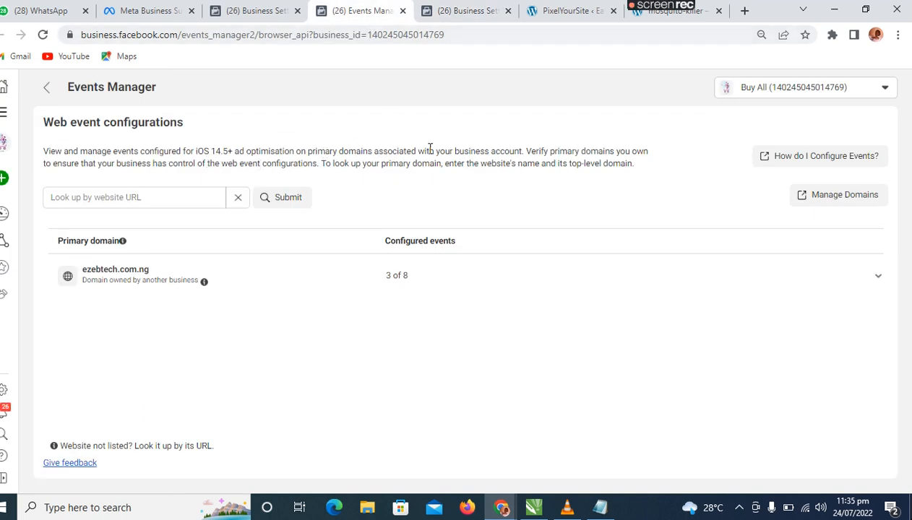
pyautogui.click(841, 164)
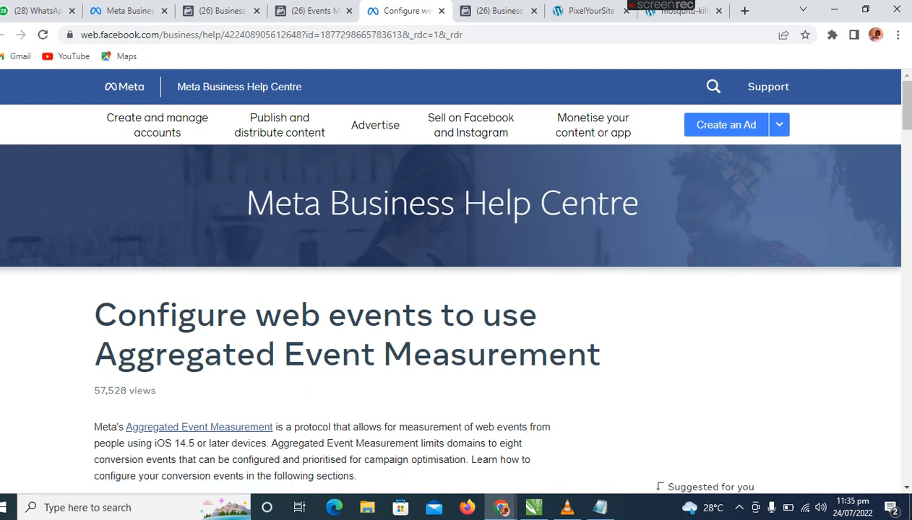
pyautogui.click(440, 12)
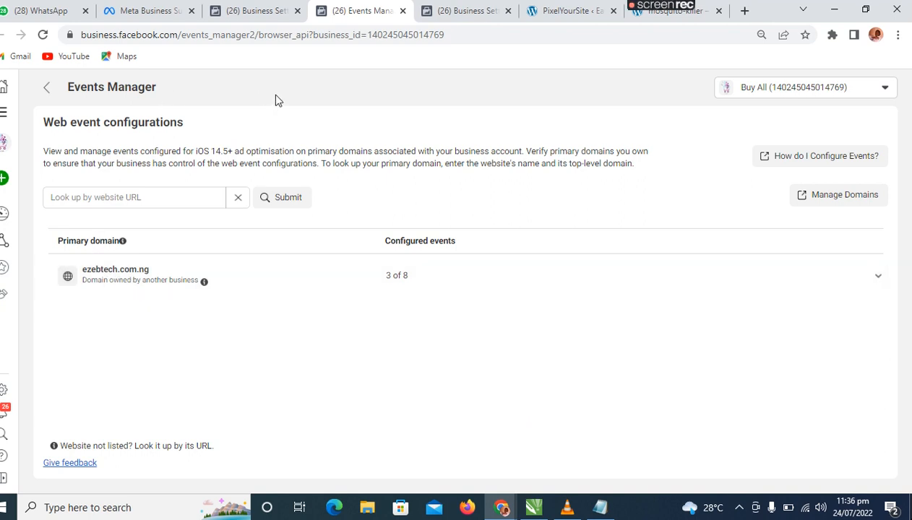
# Select the test pixel among the business's pixels and reload the page to check its status.
pyautogui.click(454, 12)
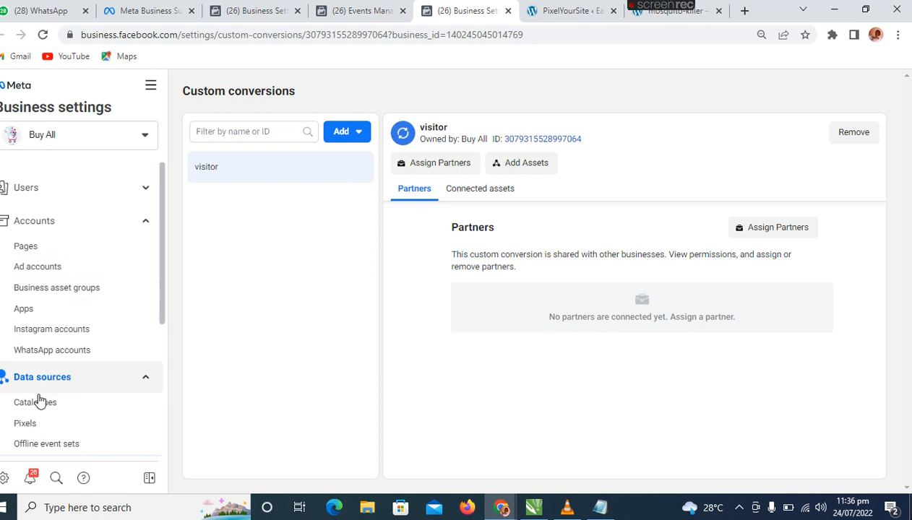
pyautogui.click(26, 429)
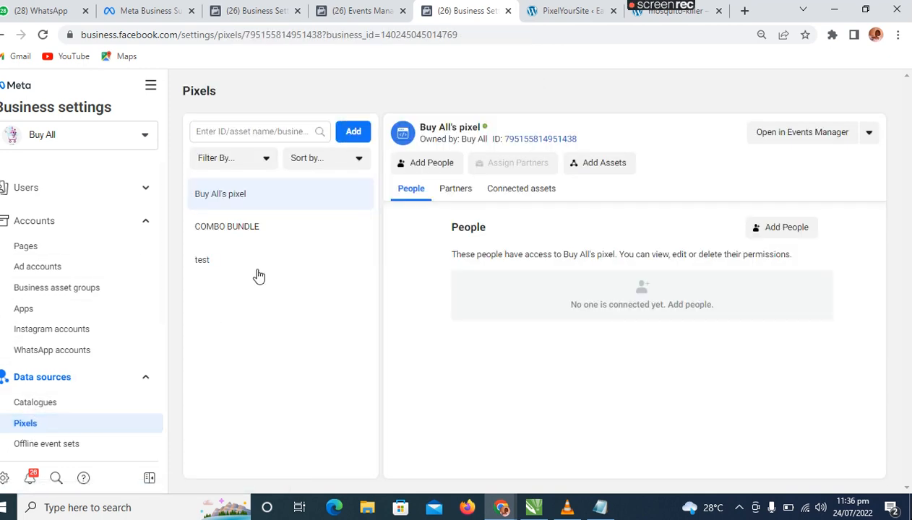
pyautogui.click(222, 263)
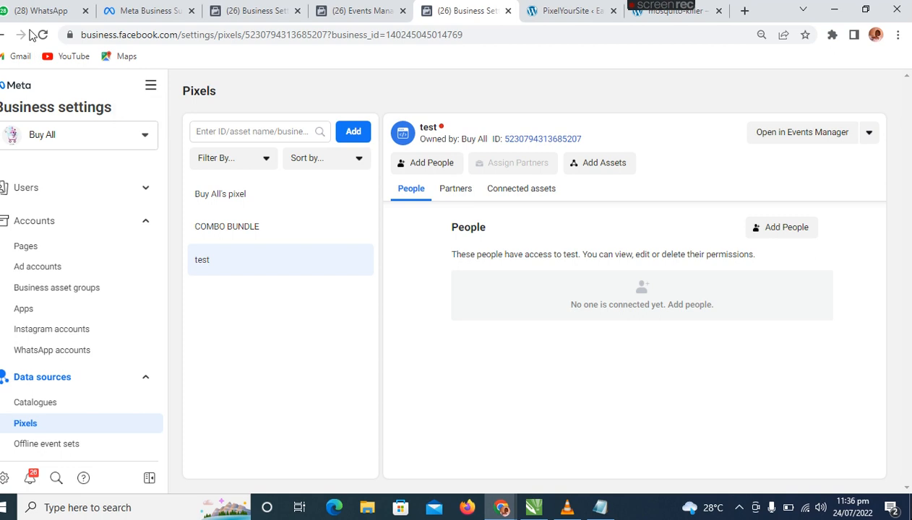
pyautogui.click(44, 35)
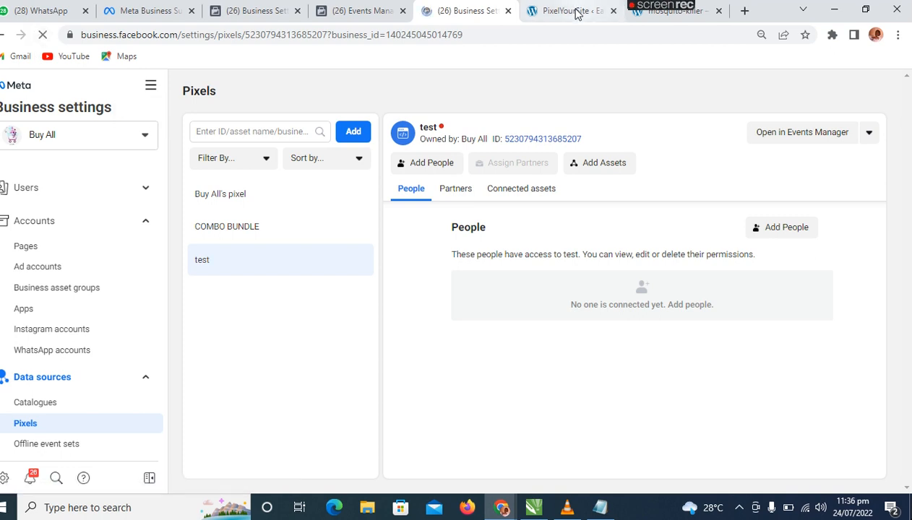
# Reload the PixelYourSite settings page, and refresh the test pixel's Business settings page again.
pyautogui.click(575, 10)
pyautogui.click(44, 38)
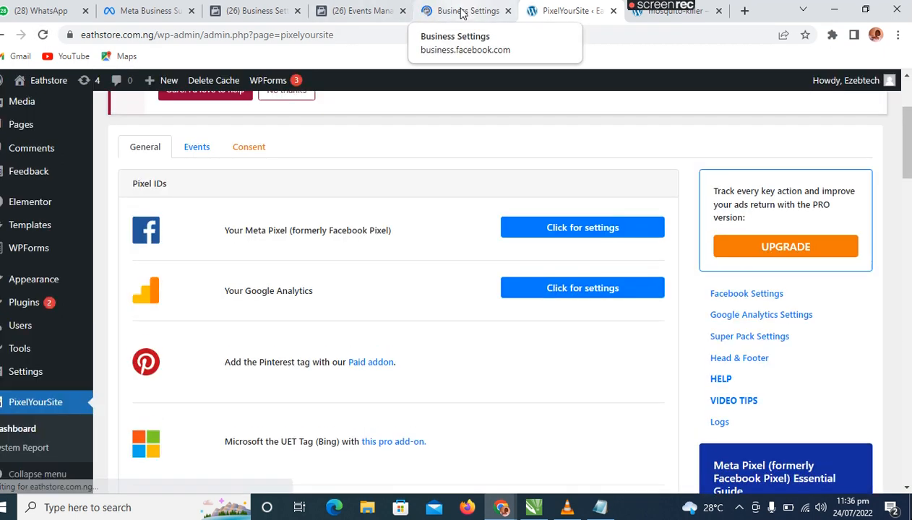
pyautogui.click(463, 10)
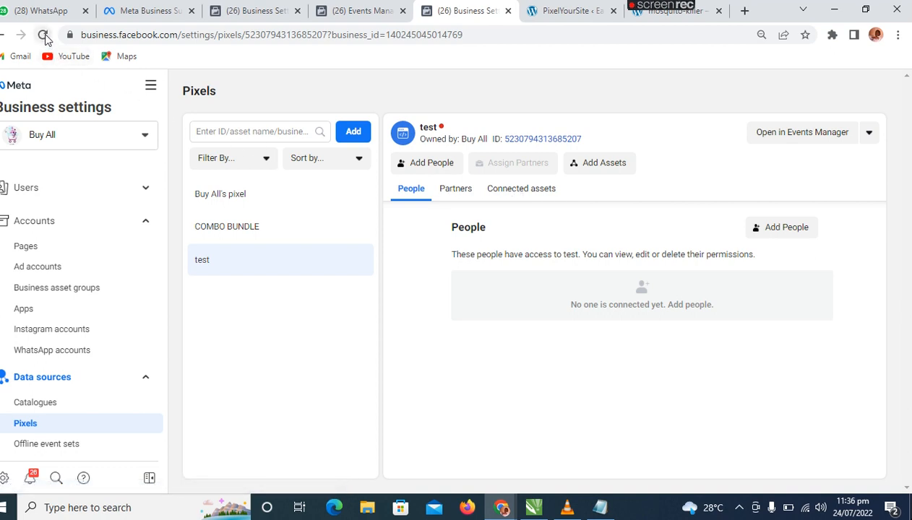
pyautogui.click(44, 35)
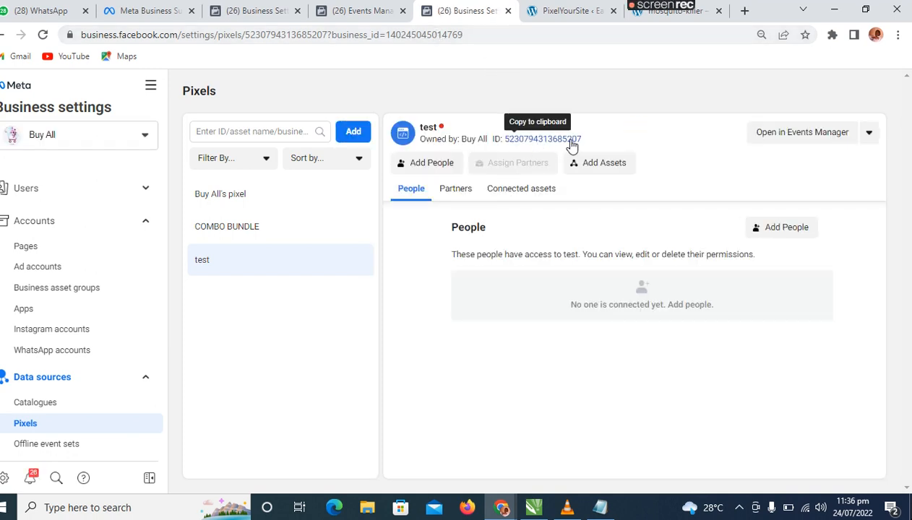
# Check the Meta Pixel ID stored in the PixelYourSite settings and return to the test pixel in Business settings.
pyautogui.click(582, 16)
pyautogui.click(567, 228)
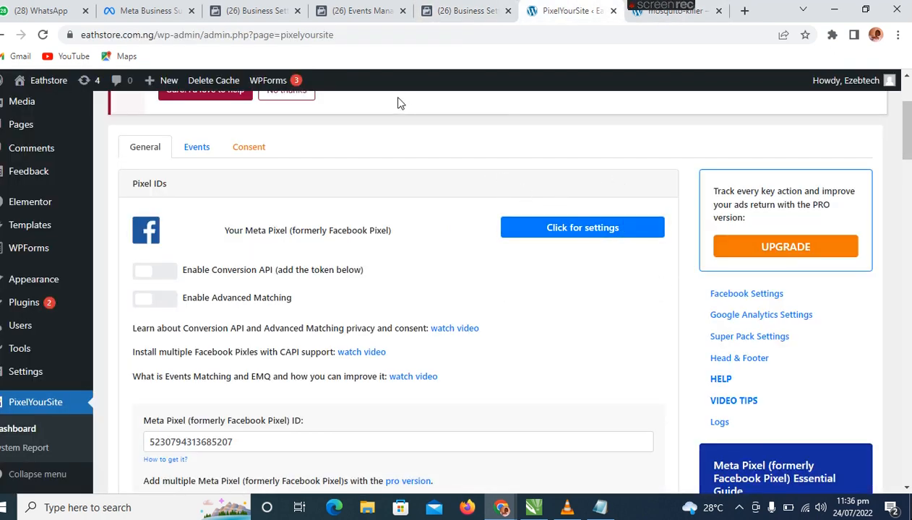
pyautogui.click(466, 11)
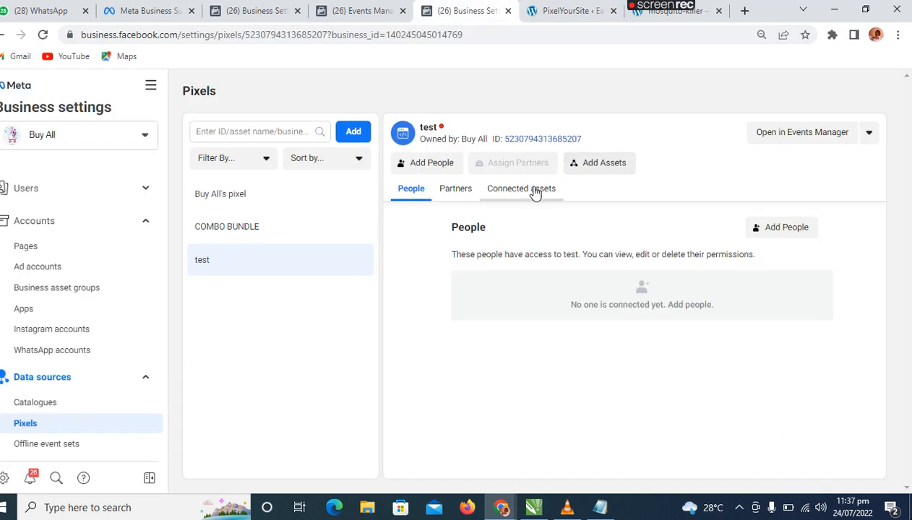
# Open the test pixel in Events Manager and bring up its browser event testing section.
pyautogui.click(780, 136)
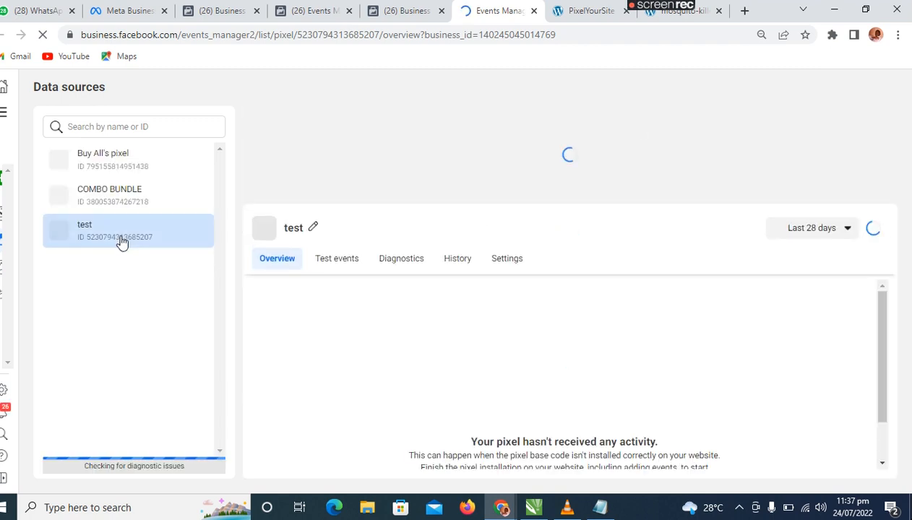
pyautogui.click(337, 259)
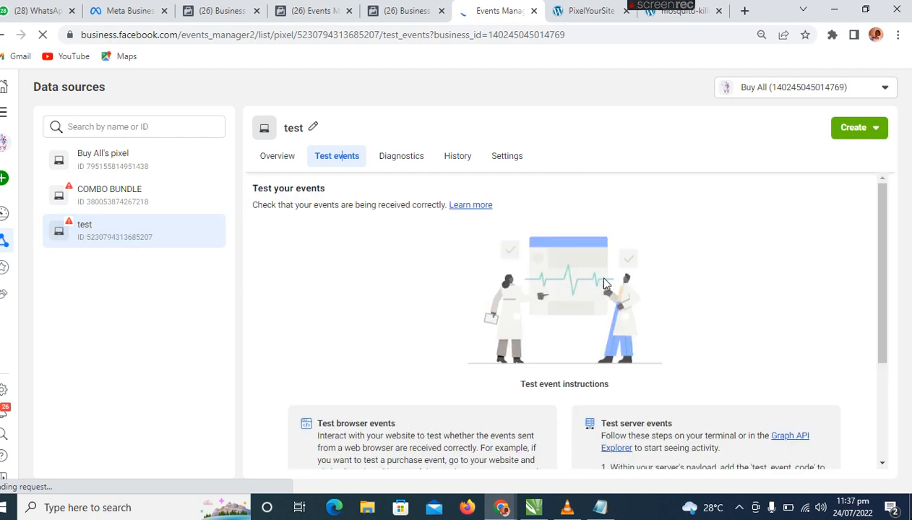
pyautogui.moveTo(885, 240); pyautogui.dragTo(884, 285)
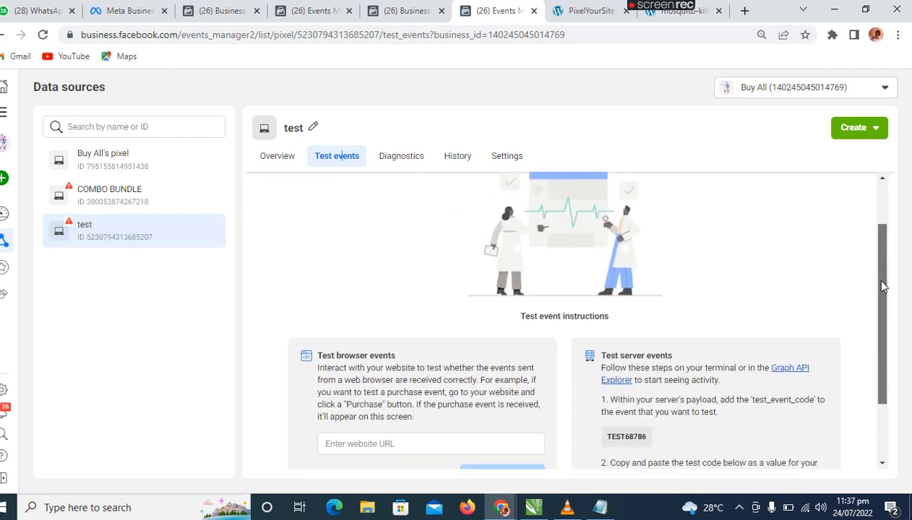
pyautogui.click(700, 15)
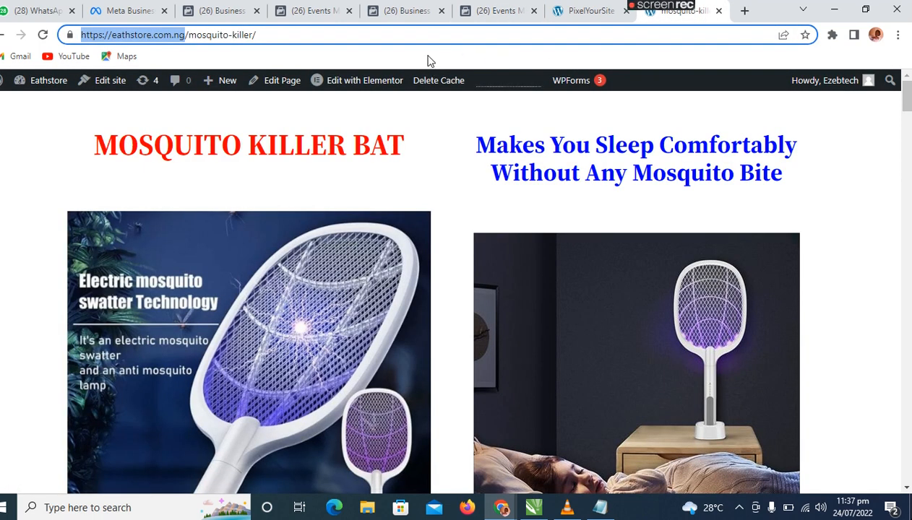
pyautogui.click(155, 118)
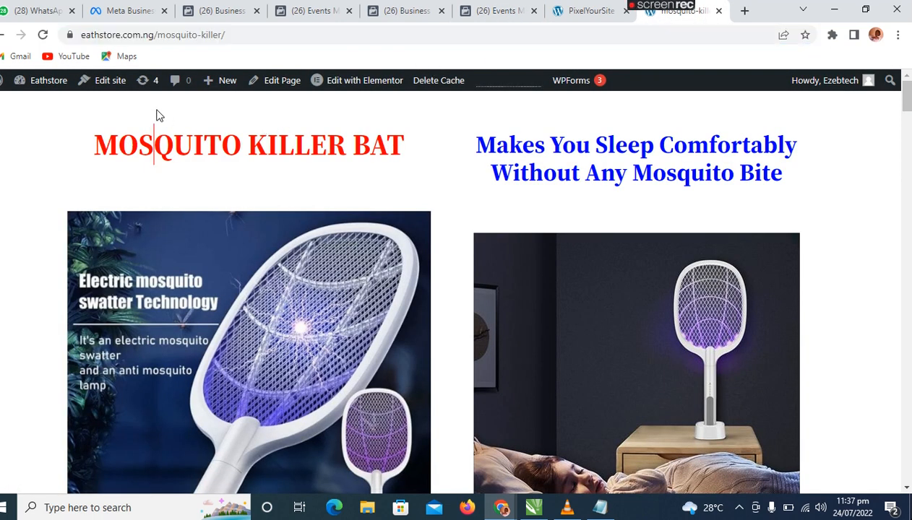
pyautogui.click(241, 34)
pyautogui.hotkey('ctrl', 'c')
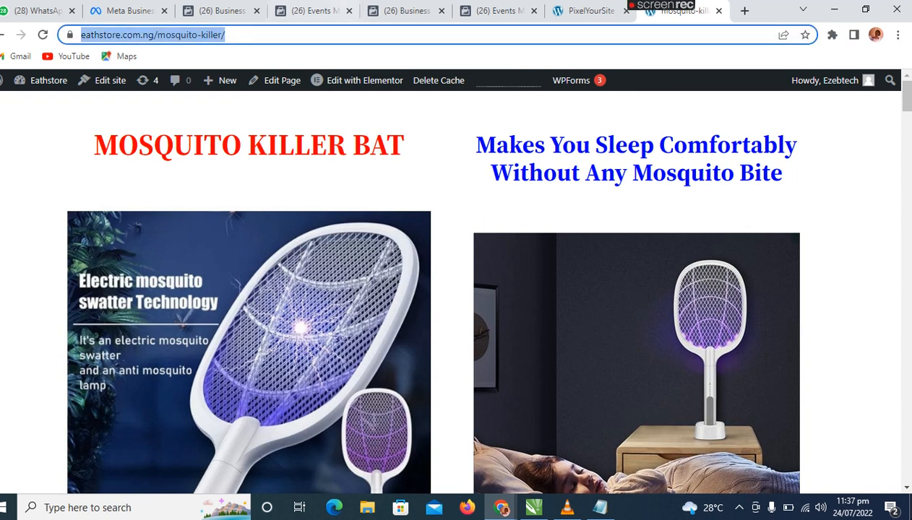
pyautogui.click(497, 13)
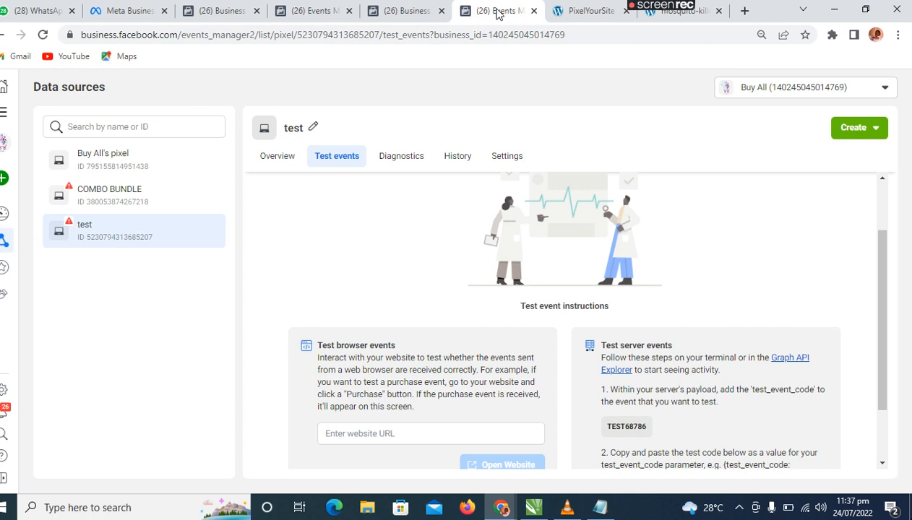
pyautogui.click(390, 429)
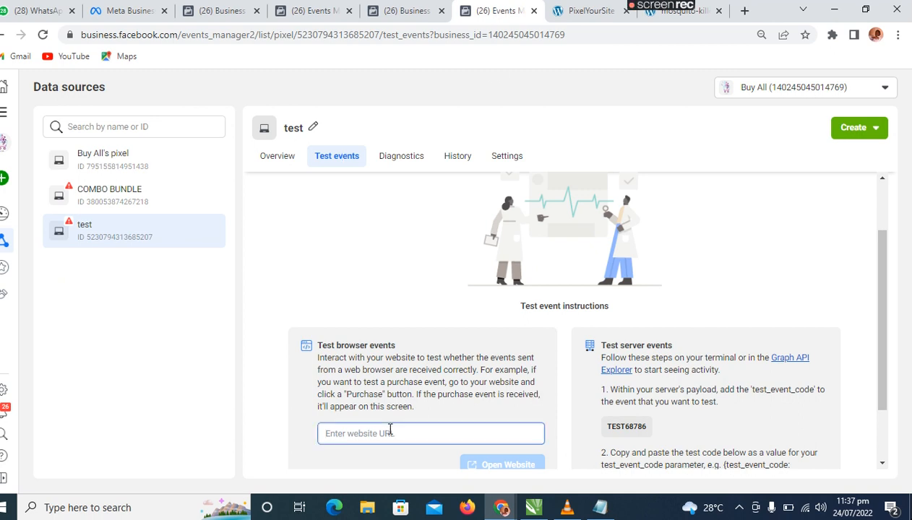
pyautogui.hotkey('ctrl', 'v')
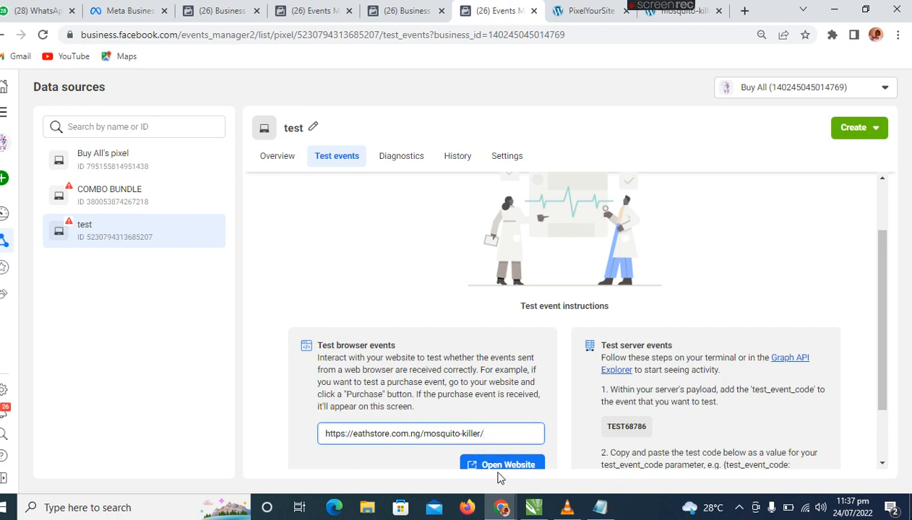
pyautogui.click(533, 466)
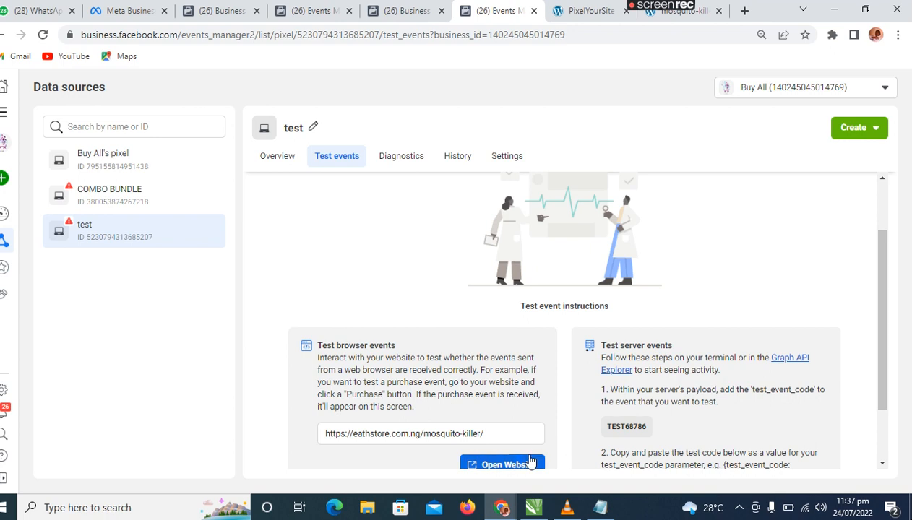
pyautogui.click(526, 466)
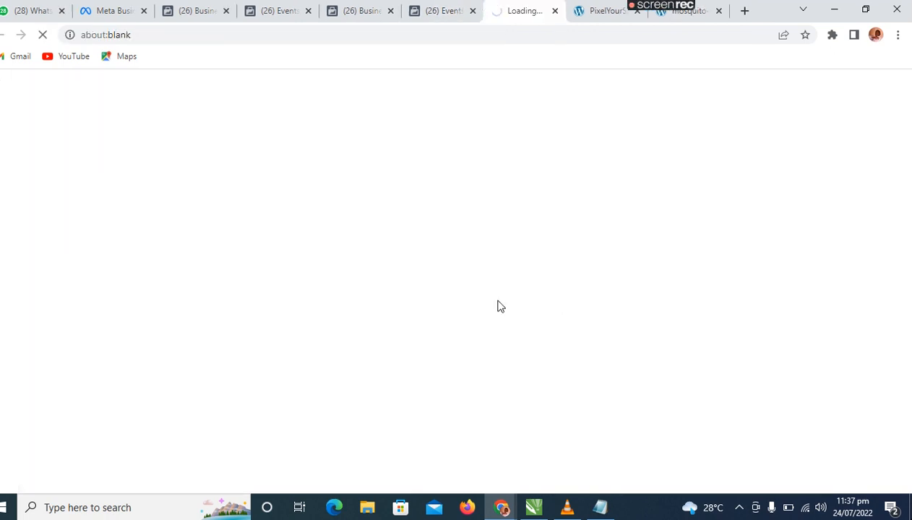
# Reload the pixel's Test events page and its Business settings page to check for activity.
pyautogui.click(443, 15)
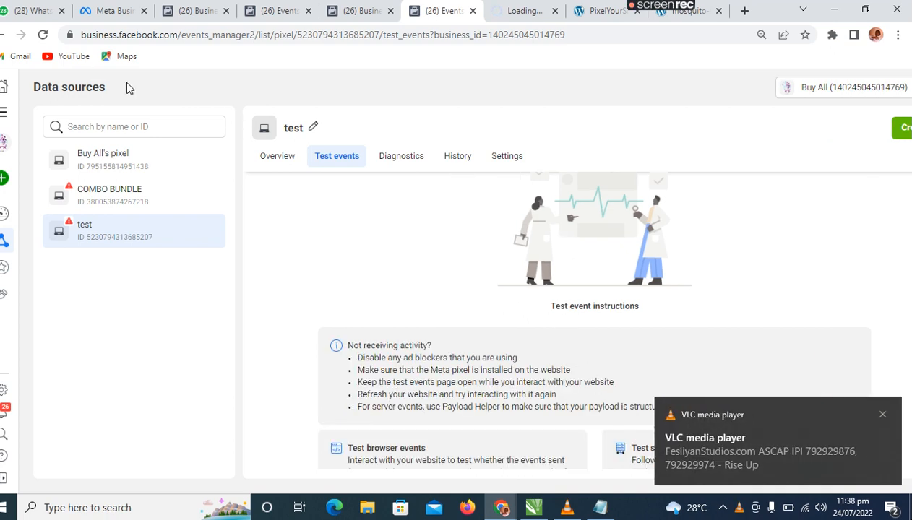
pyautogui.click(42, 34)
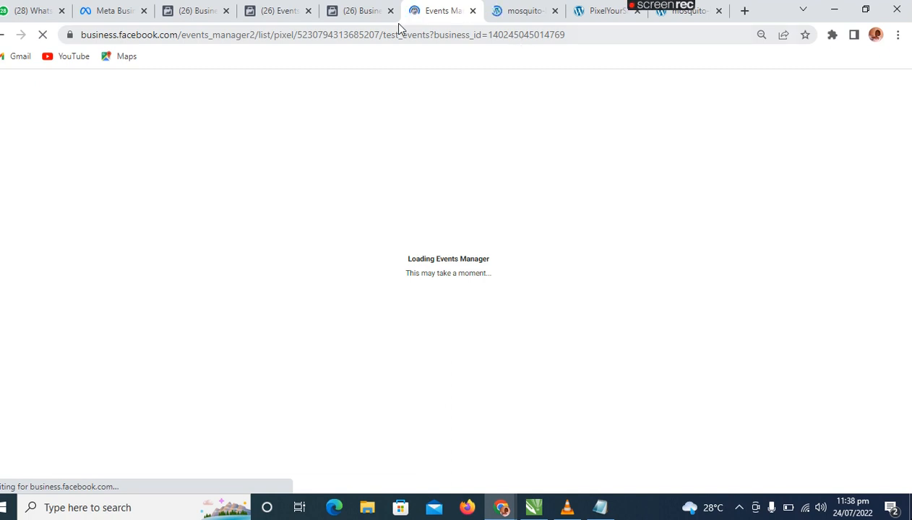
pyautogui.click(370, 9)
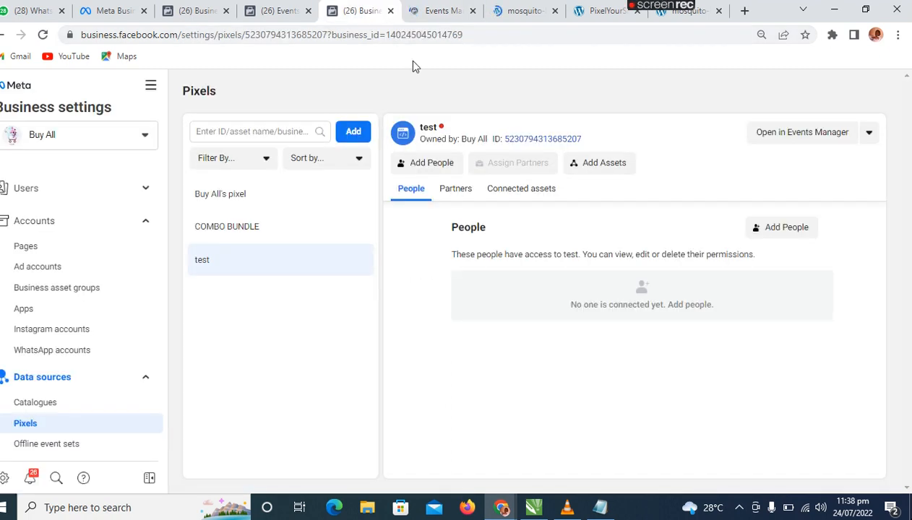
pyautogui.click(44, 38)
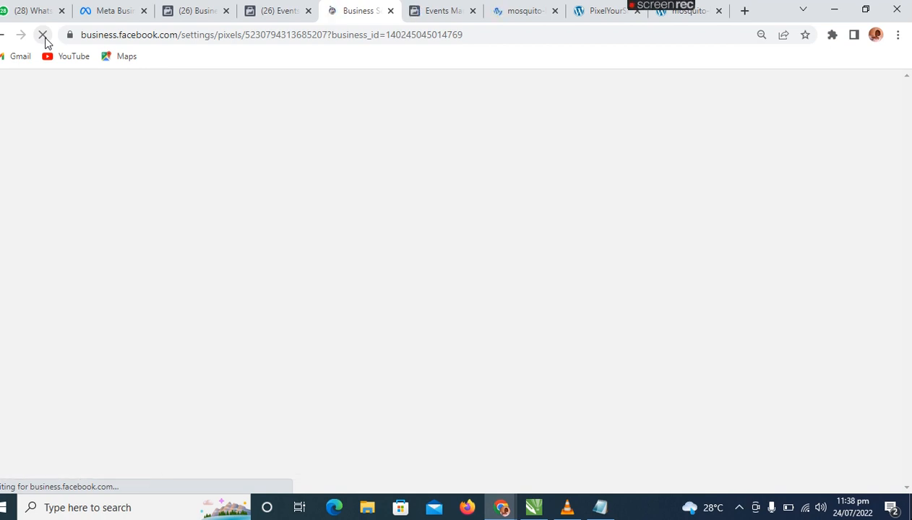
pyautogui.click(438, 11)
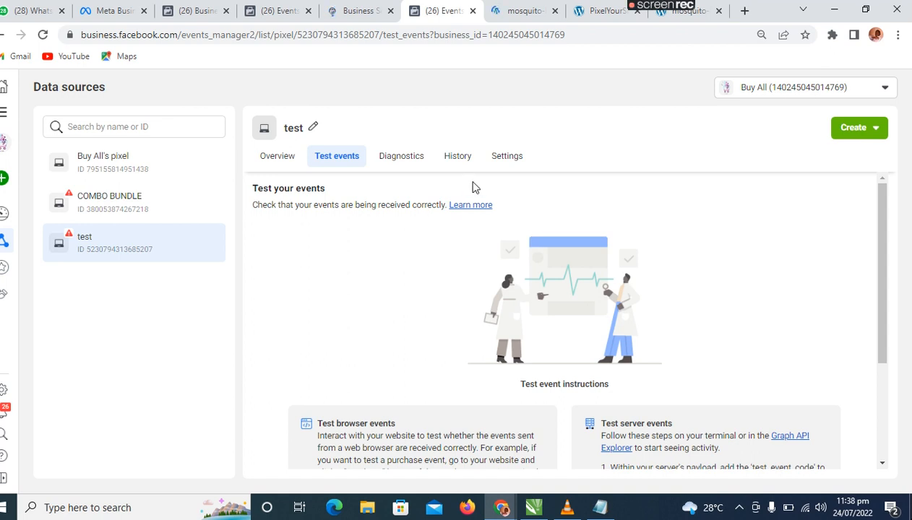
# Check the test pixel's activity overview in Events Manager and return to its event testing page.
pyautogui.moveTo(883, 238); pyautogui.dragTo(879, 210)
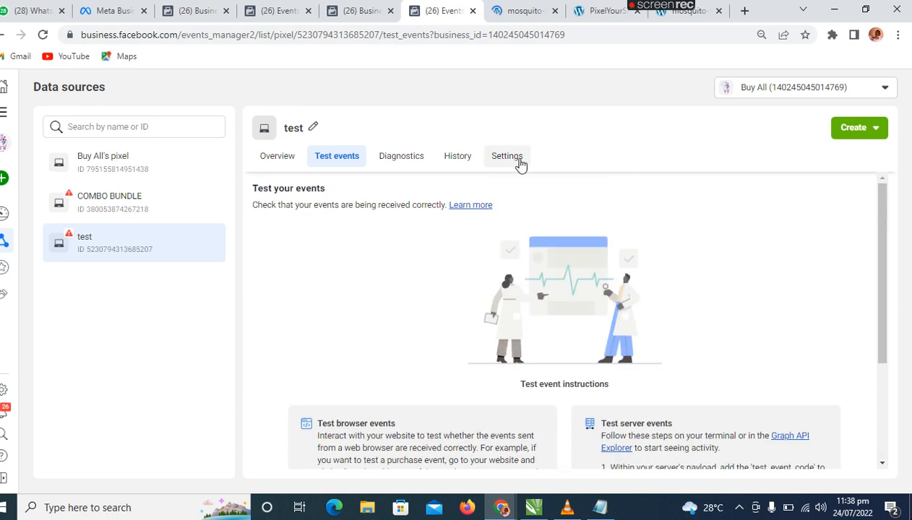
pyautogui.click(288, 159)
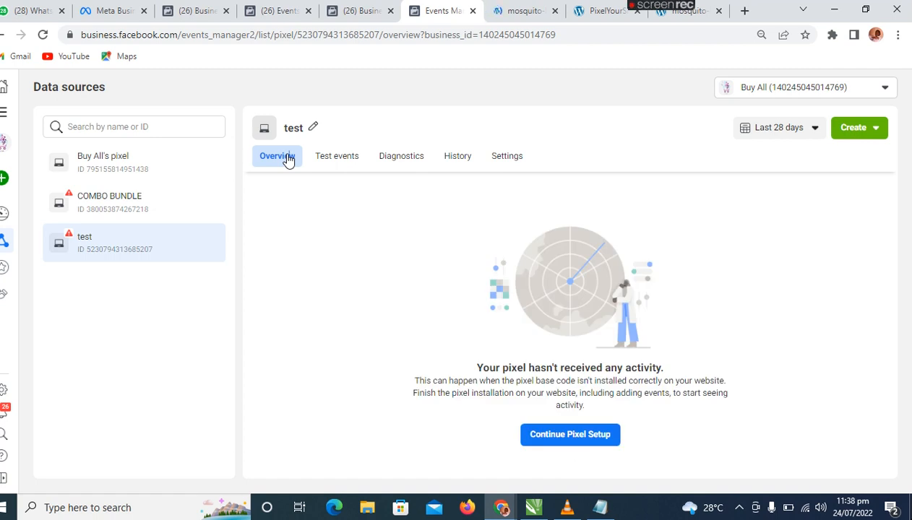
pyautogui.click(336, 157)
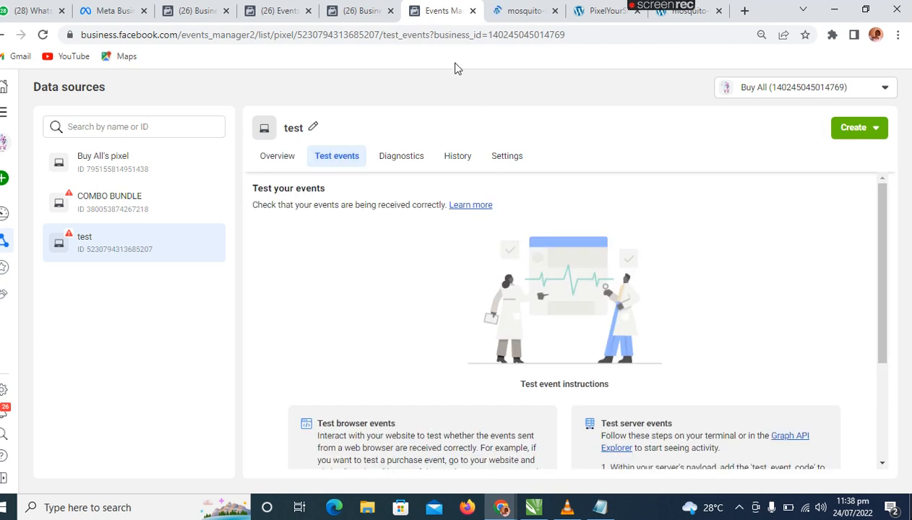
# Compare the status of the COMBO BUNDLE and test pixels in Business settings.
pyautogui.click(367, 14)
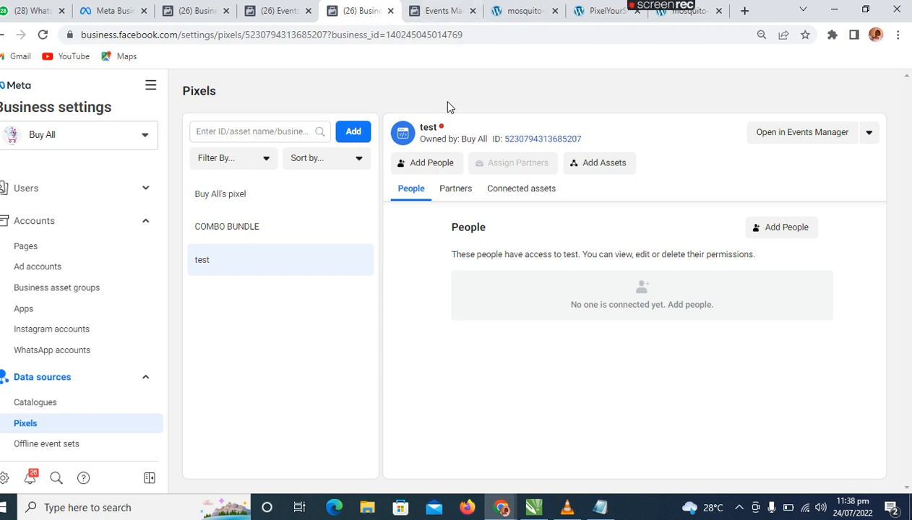
pyautogui.click(279, 237)
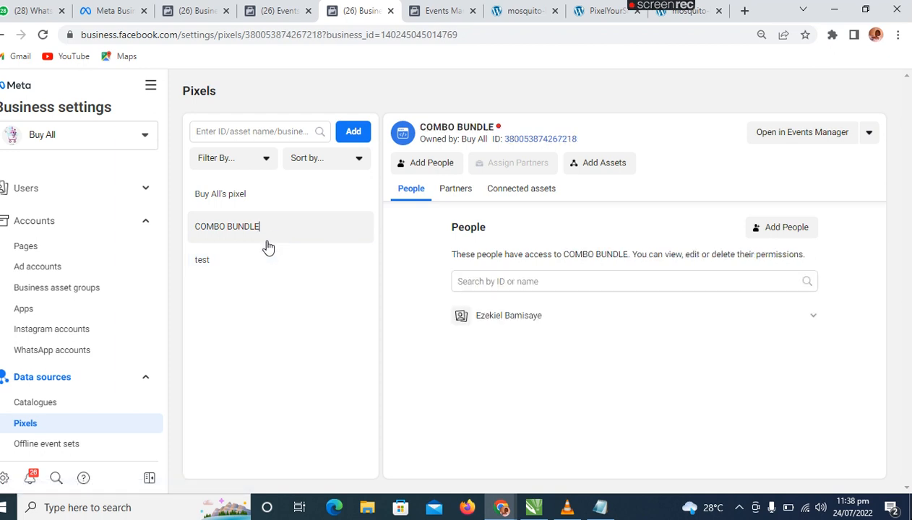
pyautogui.click(257, 253)
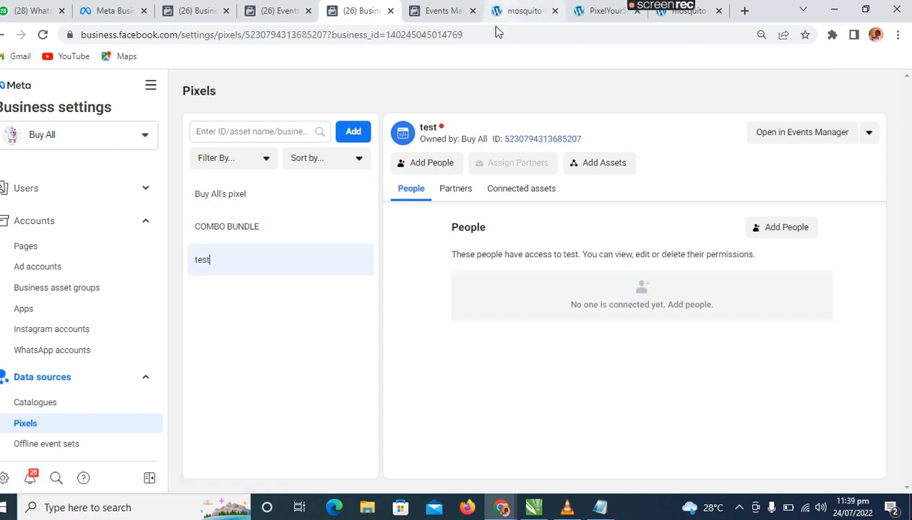
# Open the test pixel's settings in Events Manager, try its event setup tool, and reload the settings page.
pyautogui.moveTo(497, 168)
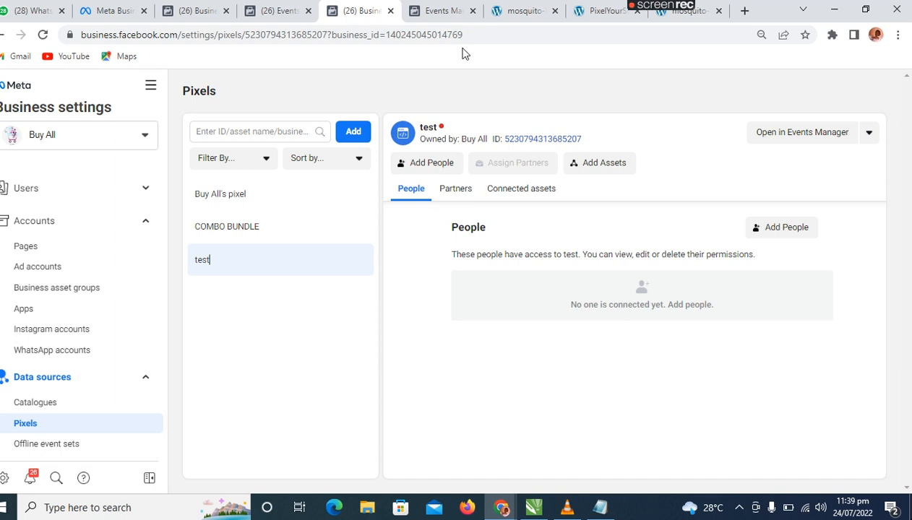
pyautogui.click(460, 13)
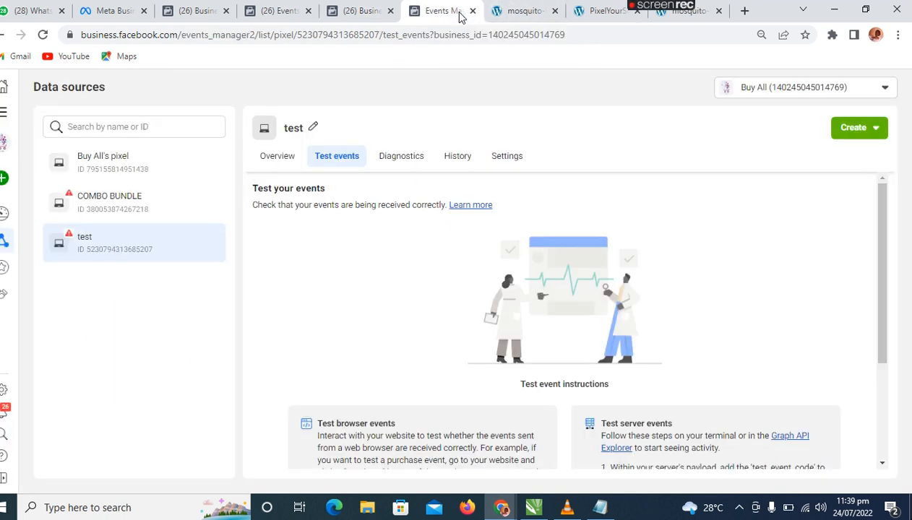
pyautogui.click(508, 160)
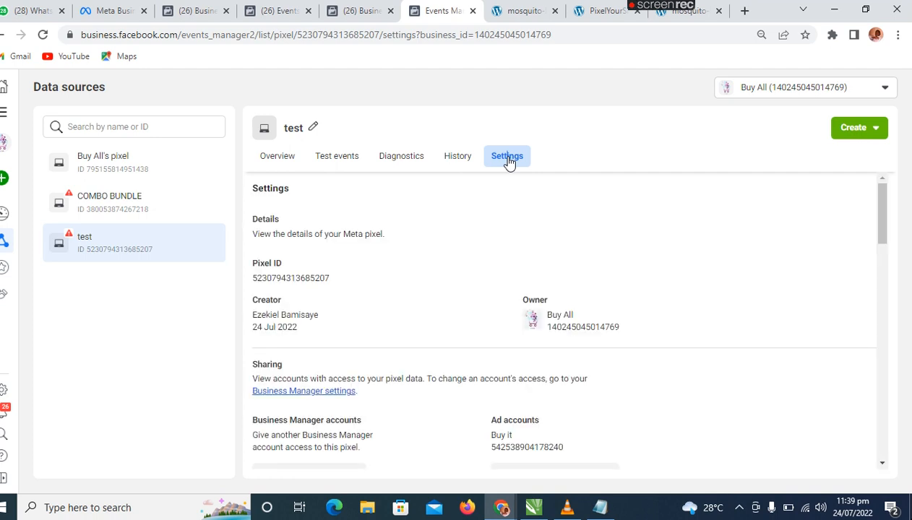
pyautogui.moveTo(882, 233); pyautogui.dragTo(902, 357)
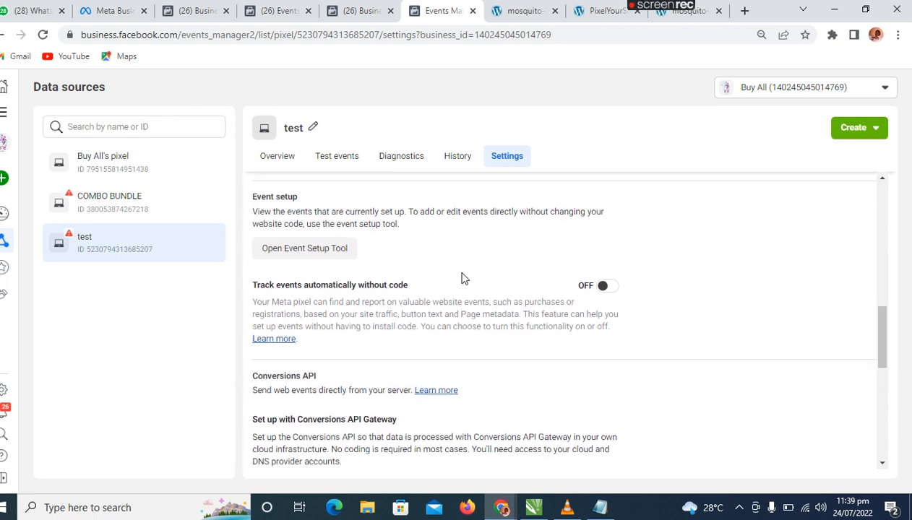
pyautogui.click(299, 253)
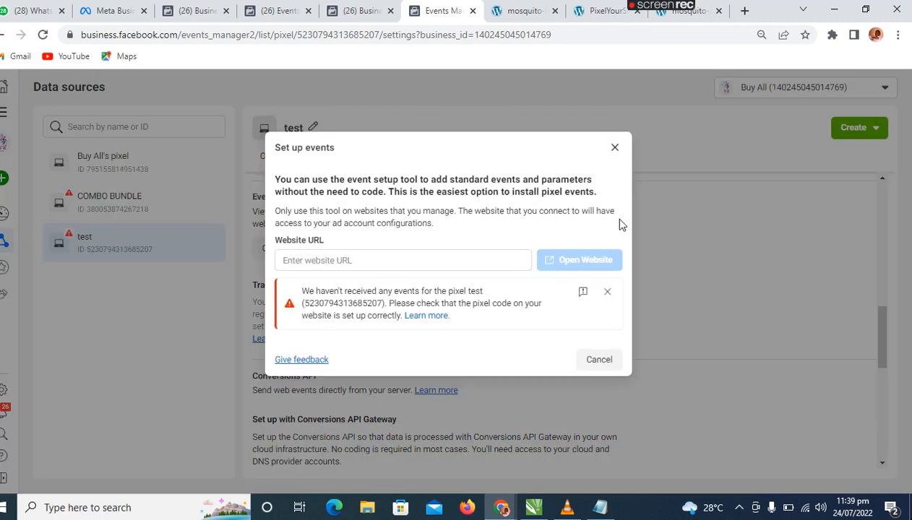
pyautogui.click(613, 148)
pyautogui.click(42, 35)
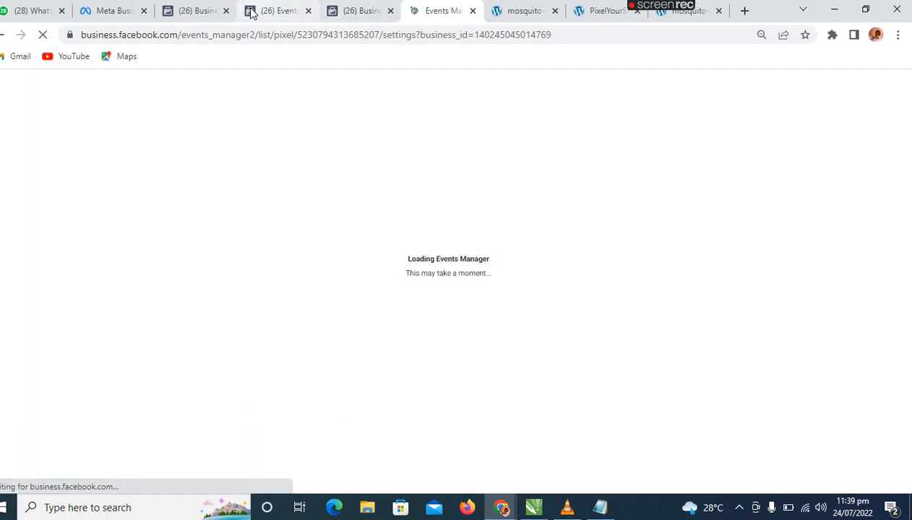
# Close the duplicate Business settings, Events Manager and mosquito-killer pages, and reload the remaining mosquito-killer and PixelYourSite pages.
pyautogui.click(227, 11)
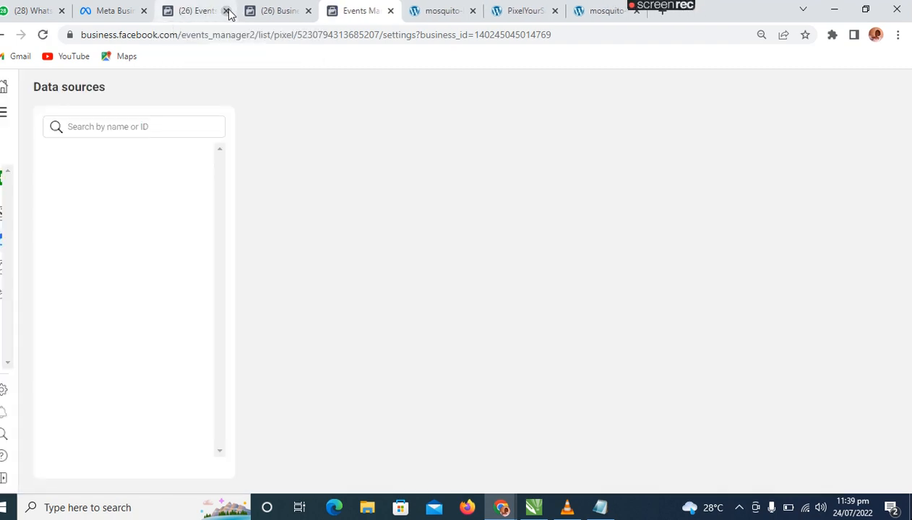
pyautogui.click(227, 11)
pyautogui.click(506, 15)
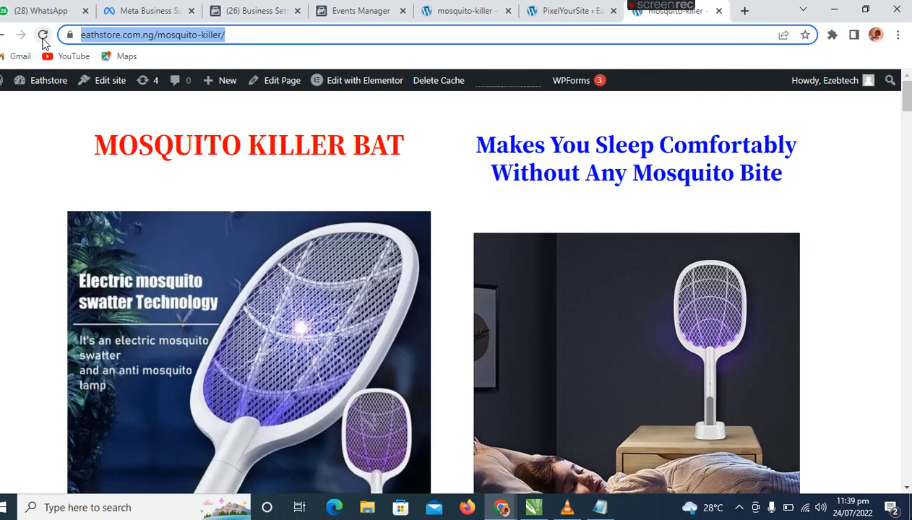
pyautogui.click(42, 34)
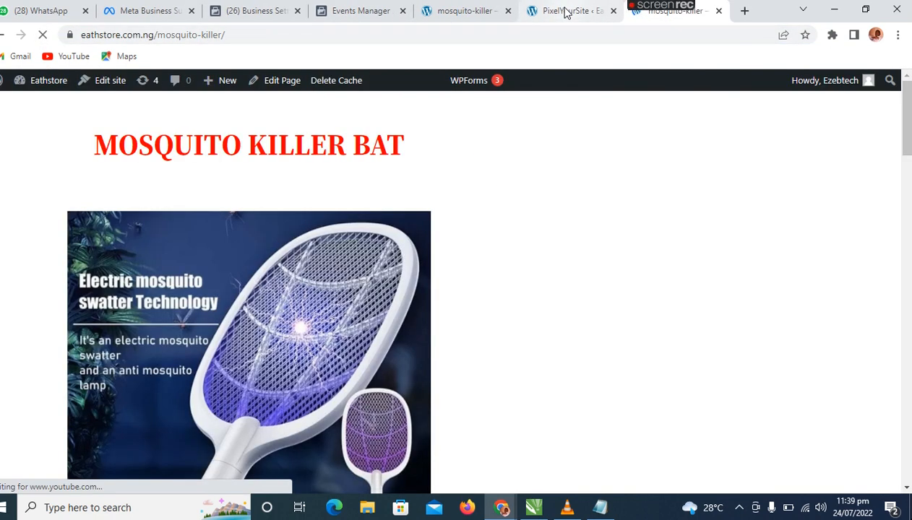
pyautogui.click(566, 12)
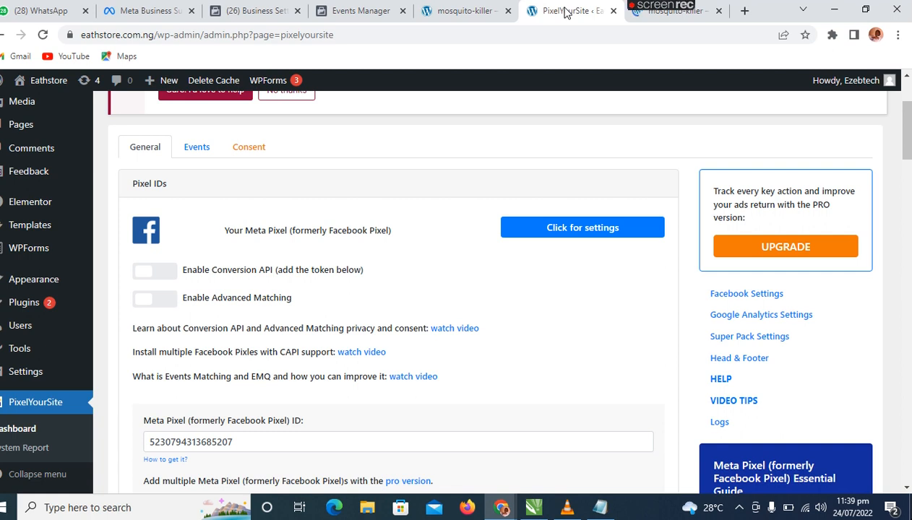
pyautogui.click(42, 34)
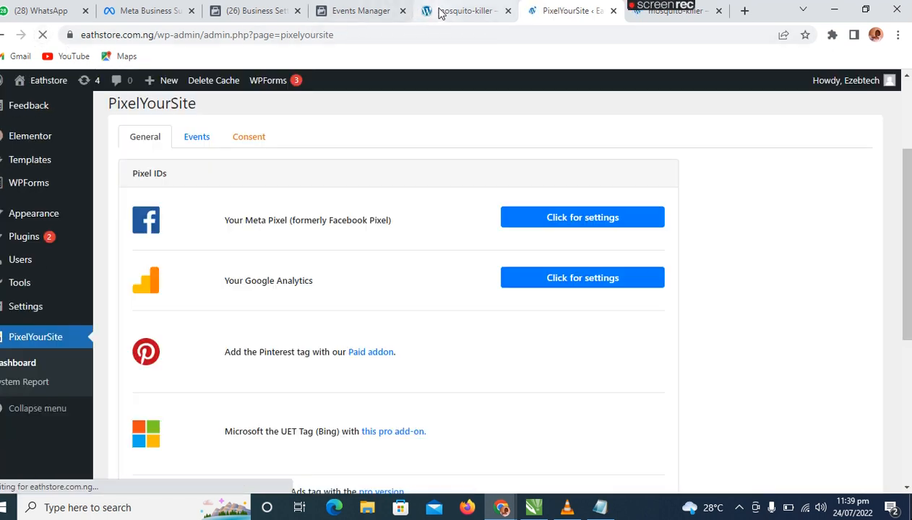
pyautogui.click(448, 12)
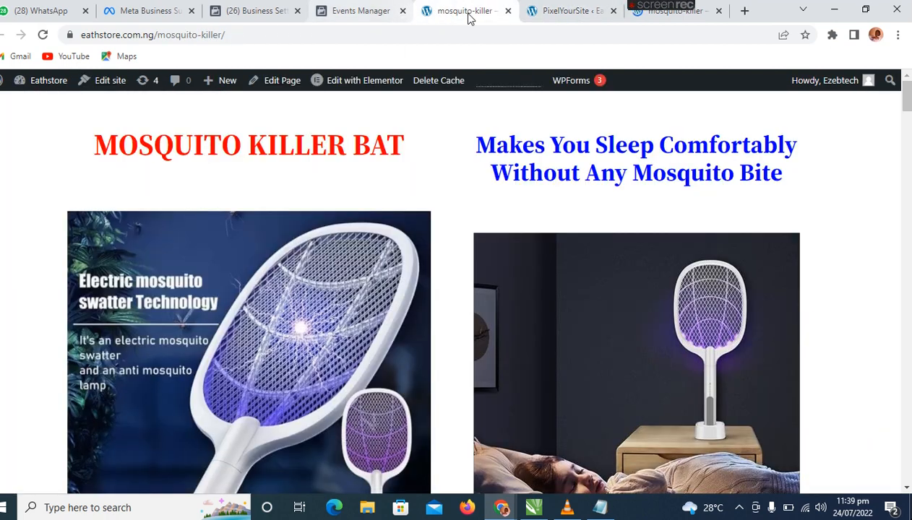
pyautogui.click(507, 11)
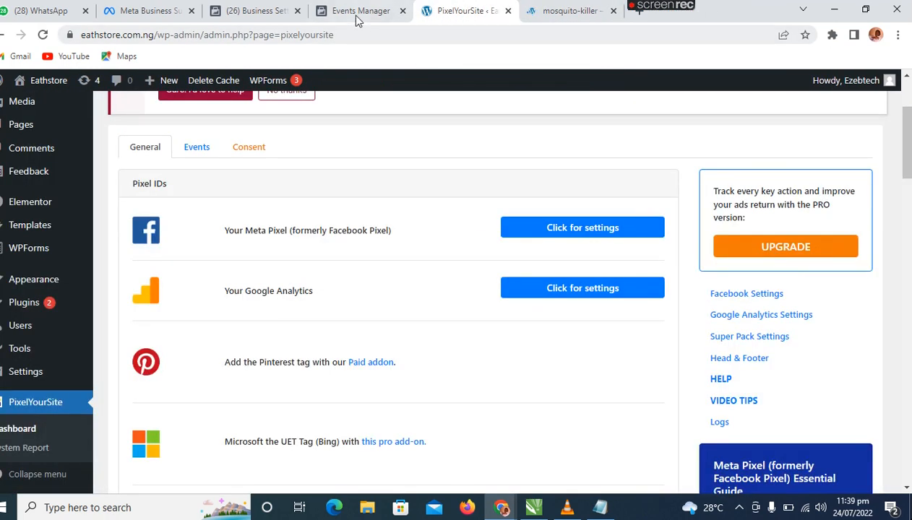
# Open the event setup tool from the test pixel's settings in Events Manager.
pyautogui.click(355, 16)
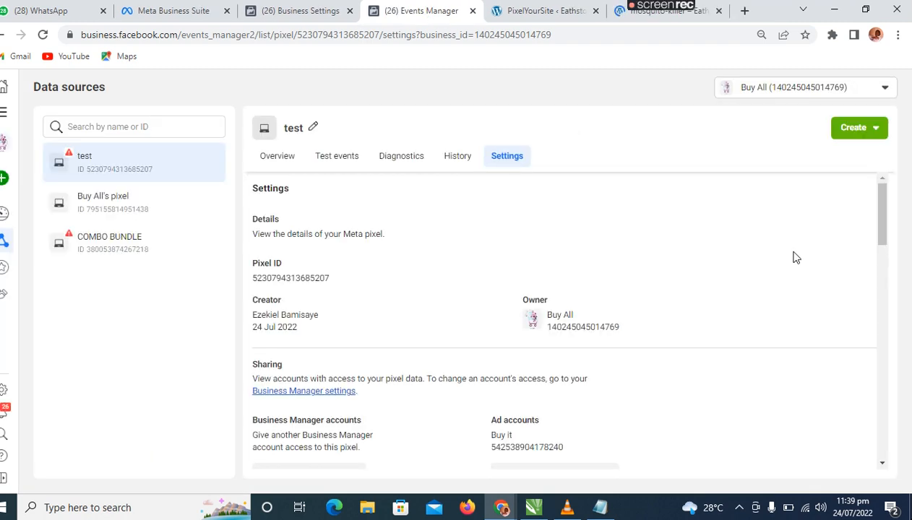
pyautogui.moveTo(885, 215); pyautogui.dragTo(887, 331)
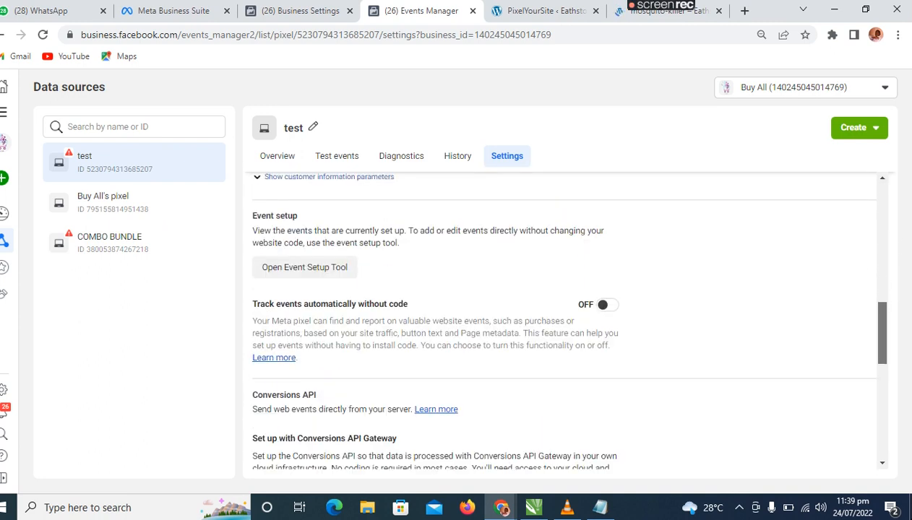
pyautogui.click(309, 272)
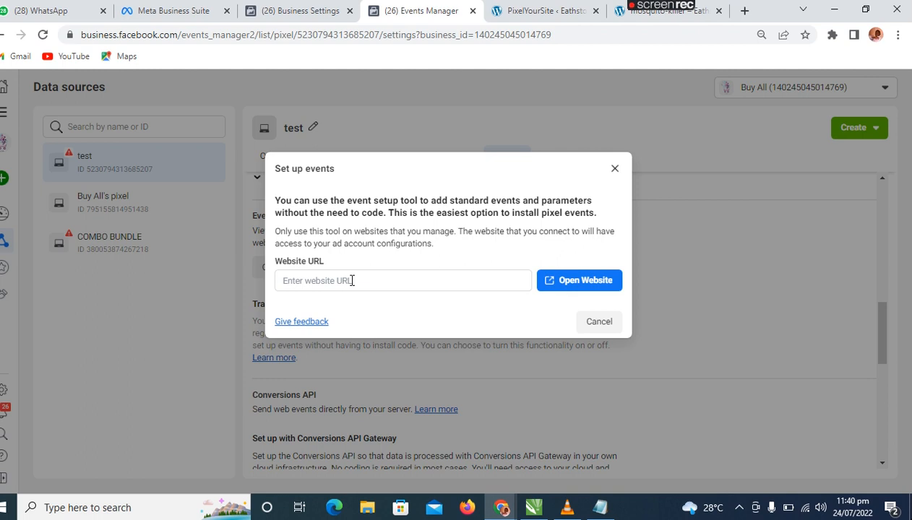
# Examine the order form and its submit button near the end of the mosquito-killer page.
pyautogui.click(651, 13)
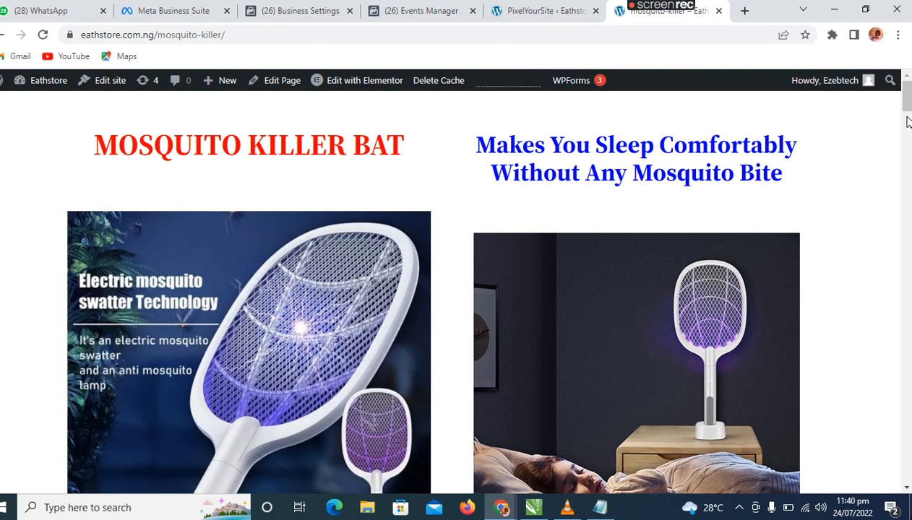
pyautogui.scroll(-10, 908, 121)
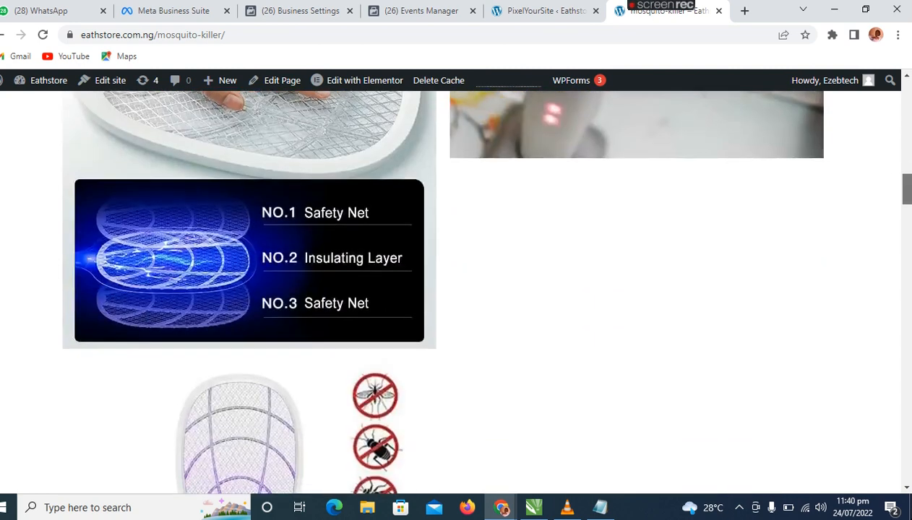
pyautogui.scroll(-15, 481, 290)
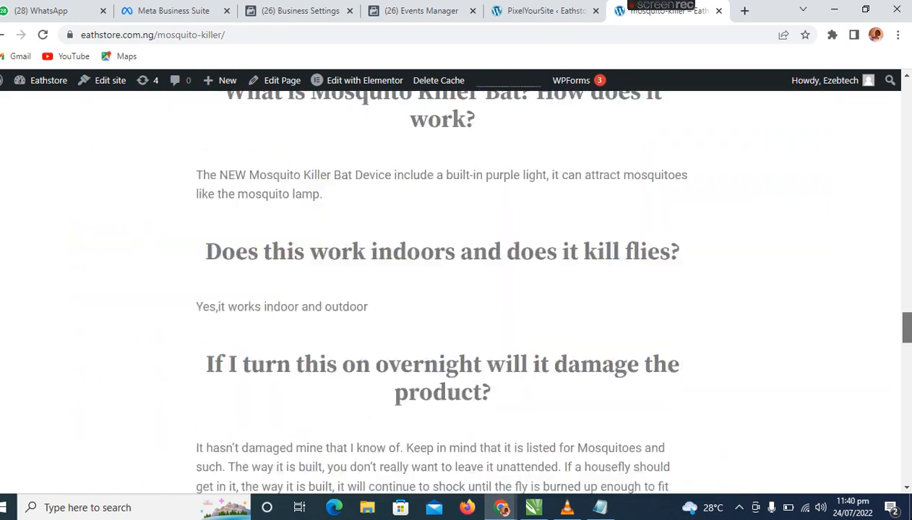
pyautogui.moveTo(908, 329); pyautogui.dragTo(909, 445)
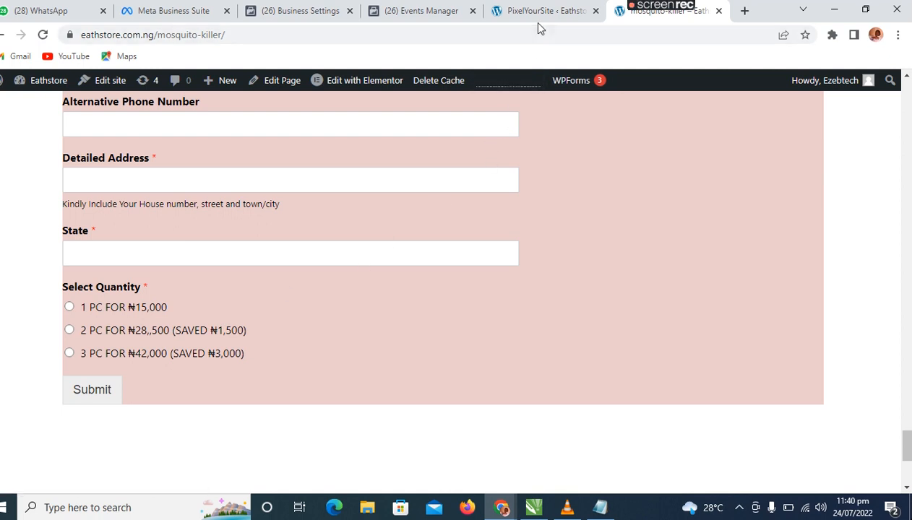
pyautogui.click(412, 11)
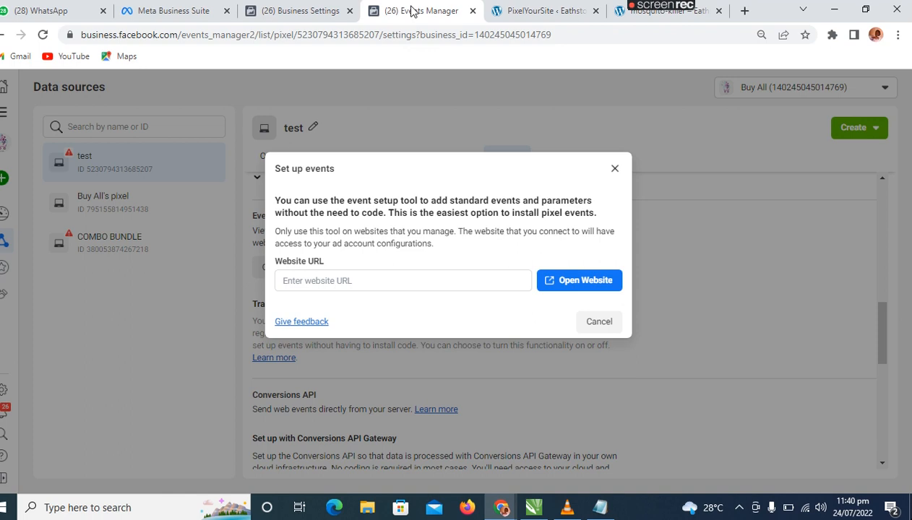
pyautogui.click(448, 280)
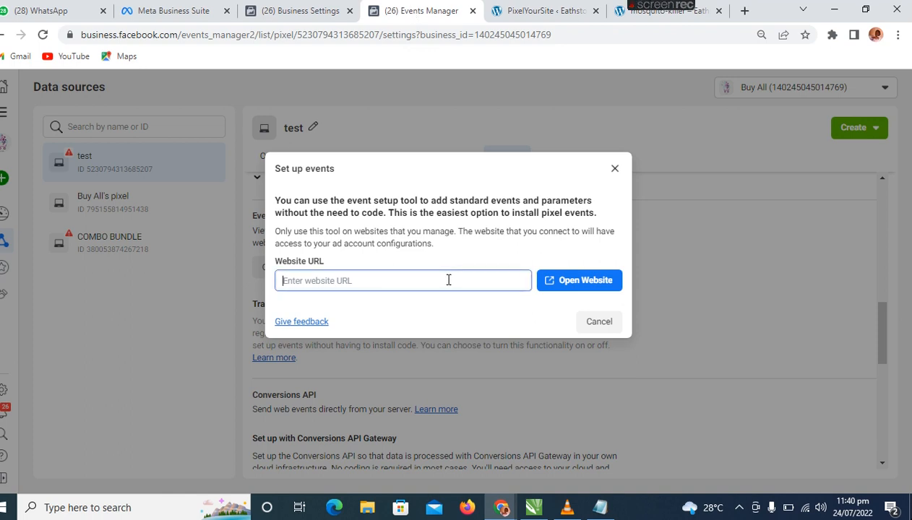
pyautogui.write('https://eathstore.com.ng/mosquito-killer/')
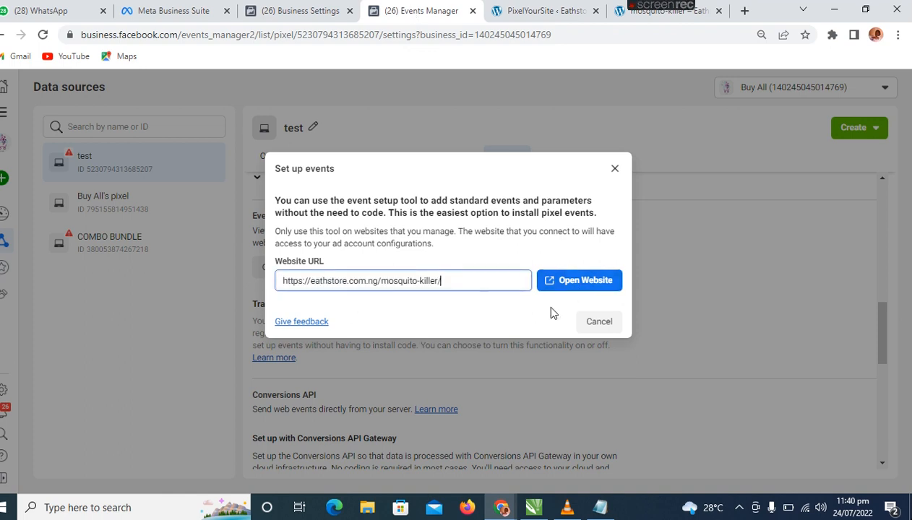
pyautogui.click(578, 279)
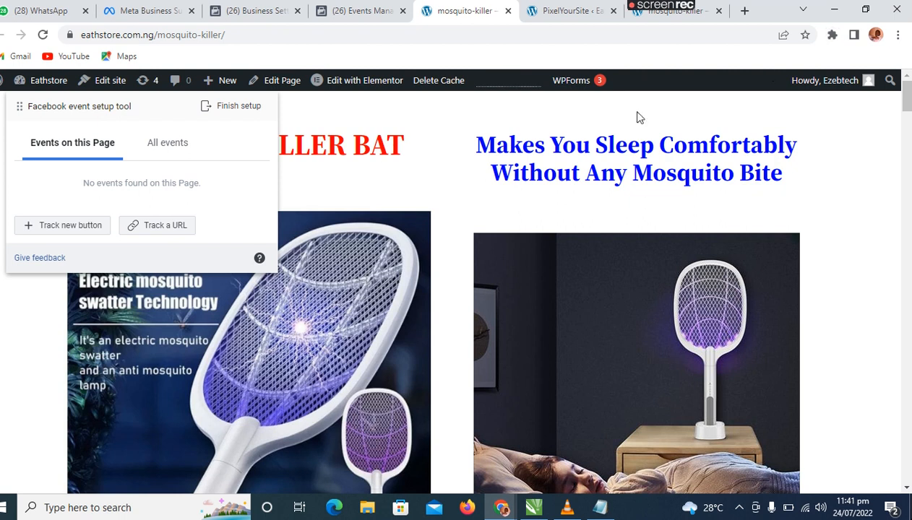
# Track the order form's Submit button as a Purchase event with no value included.
pyautogui.click(74, 226)
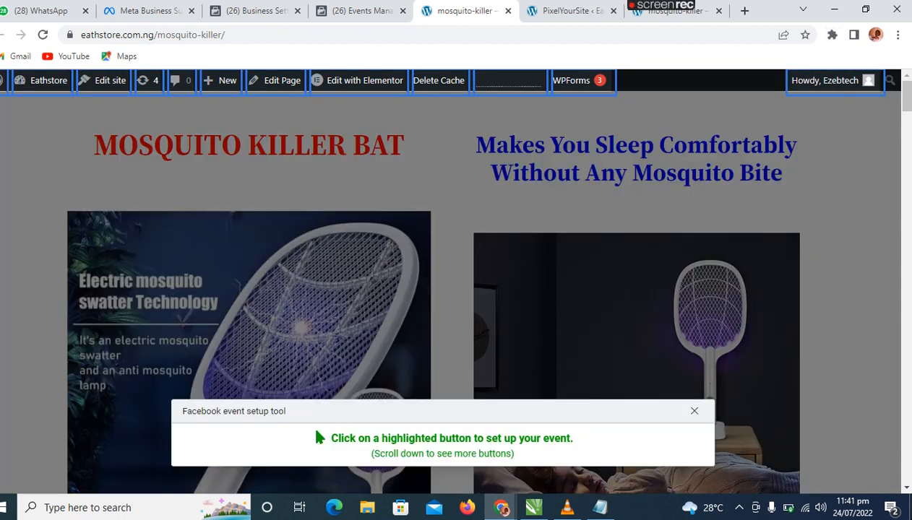
pyautogui.moveTo(909, 106); pyautogui.dragTo(909, 449)
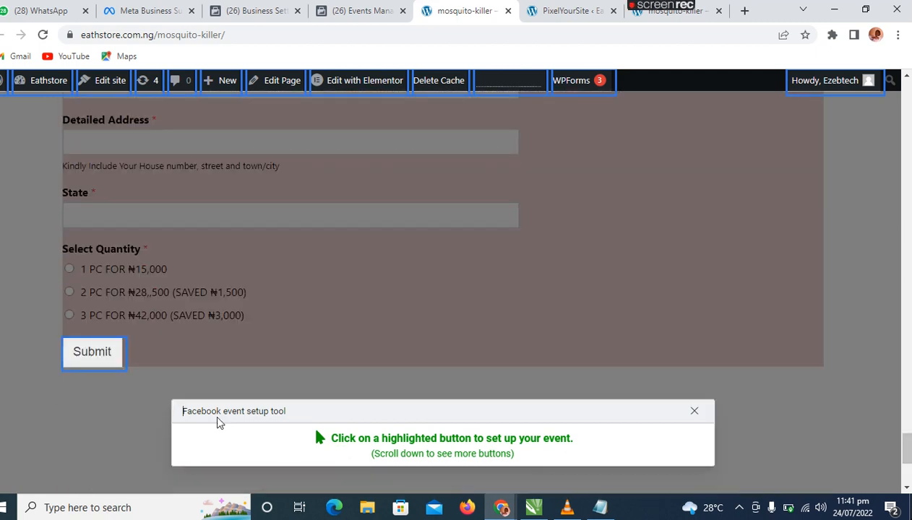
pyautogui.click(103, 360)
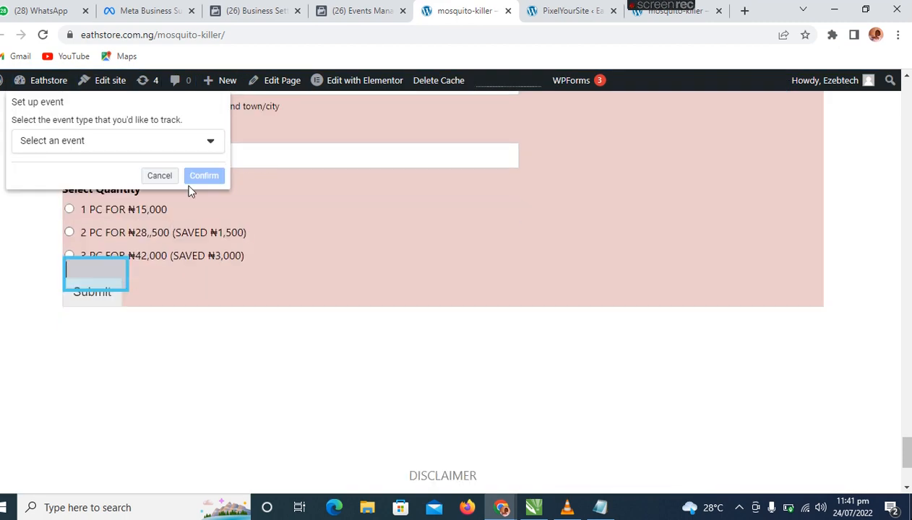
pyautogui.click(212, 141)
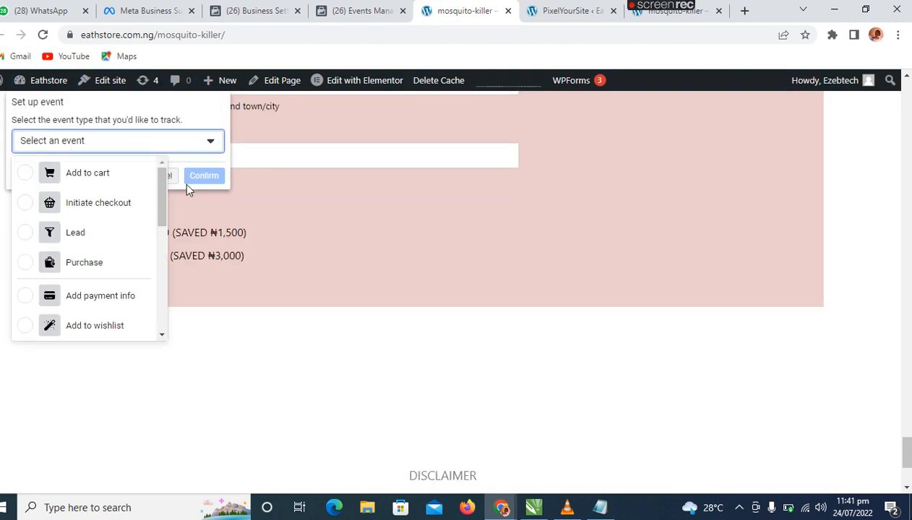
pyautogui.click(85, 263)
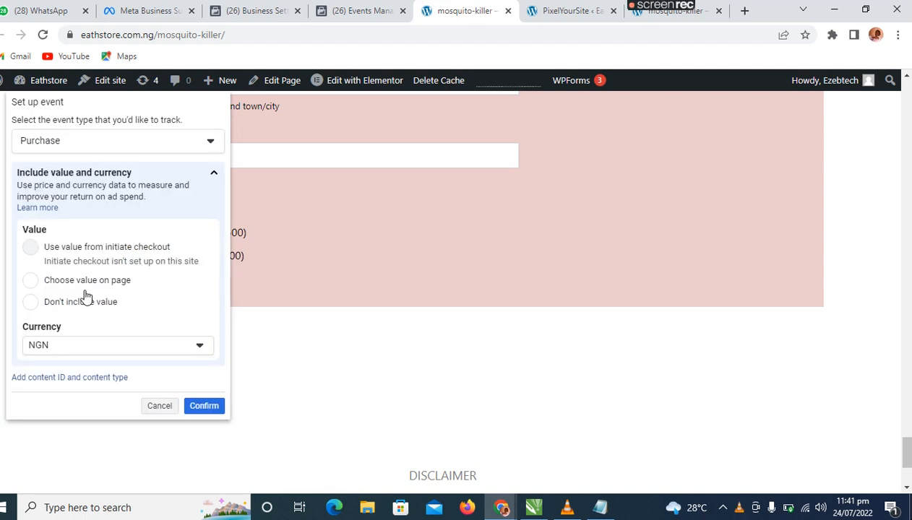
pyautogui.click(64, 309)
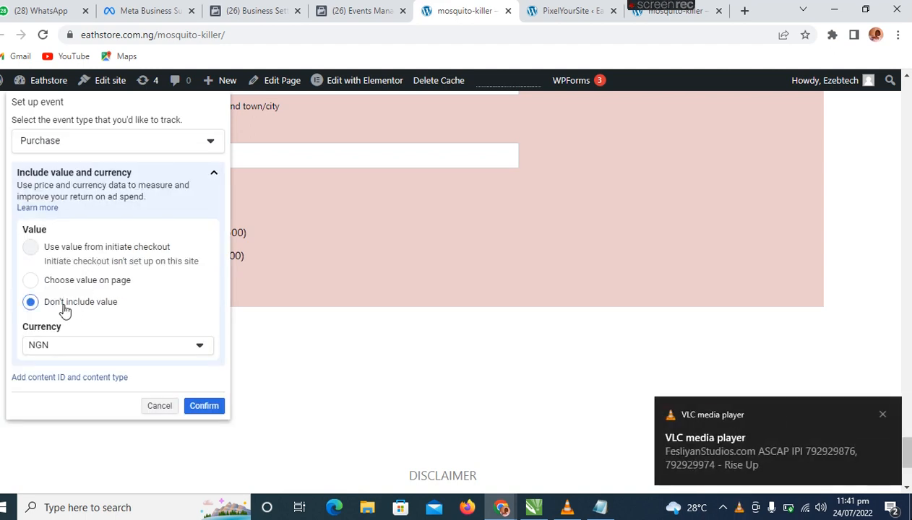
pyautogui.click(205, 406)
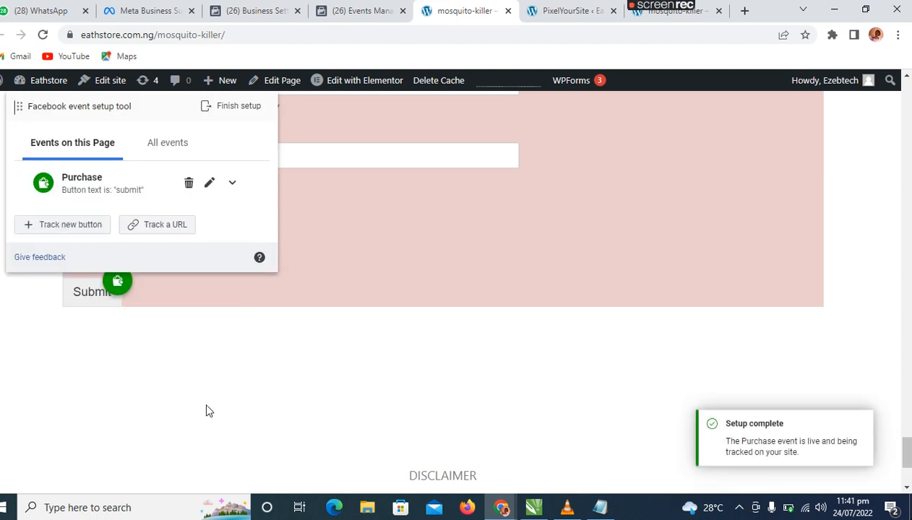
# Finish the event setup on the mosquito-killer page and skip the feedback survey.
pyautogui.click(229, 106)
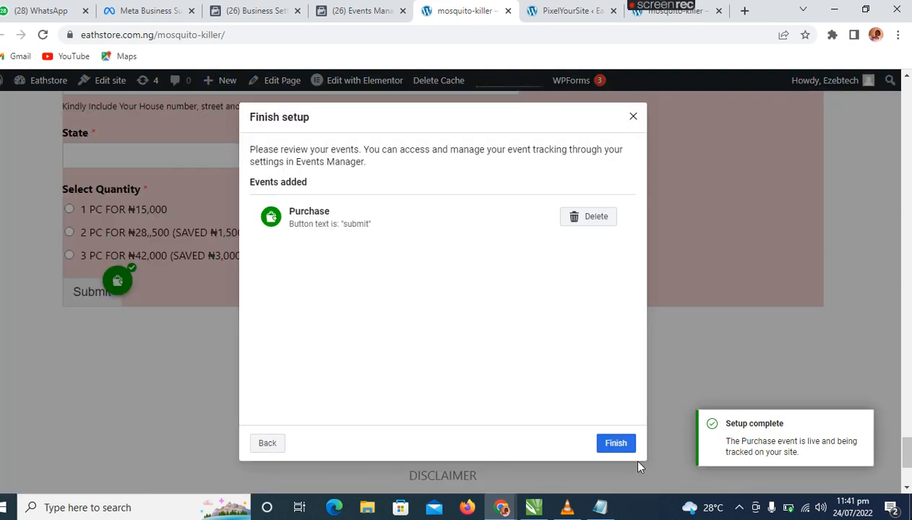
pyautogui.click(621, 446)
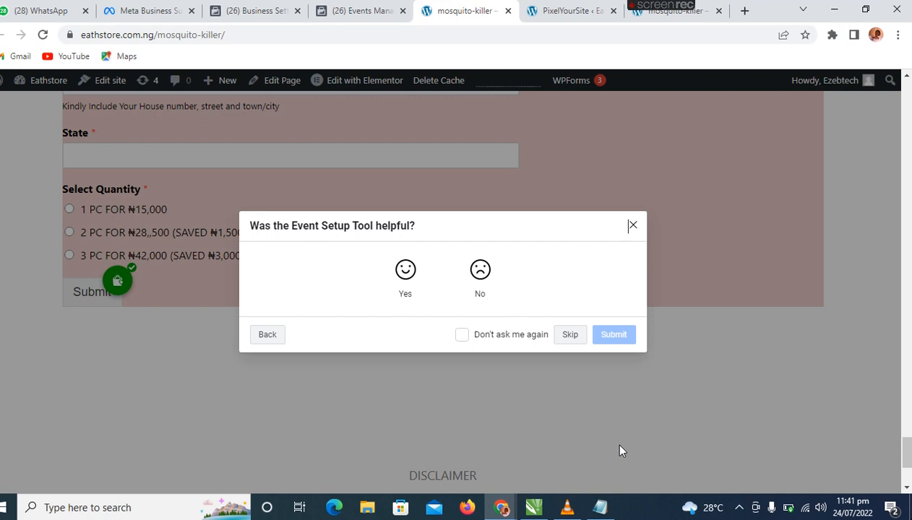
pyautogui.click(570, 337)
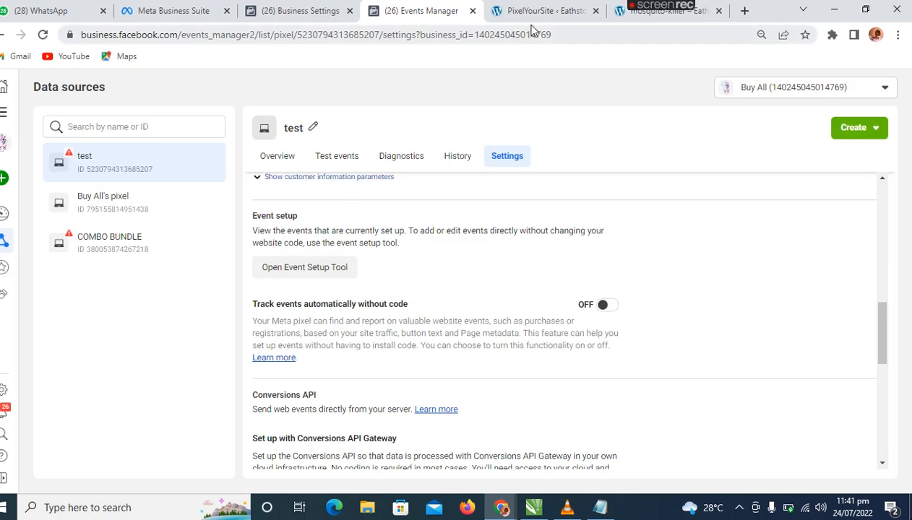
# Enter a test name, phone number and detailed address in the order form on the mosquito-killer page.
pyautogui.moveTo(631, 13)
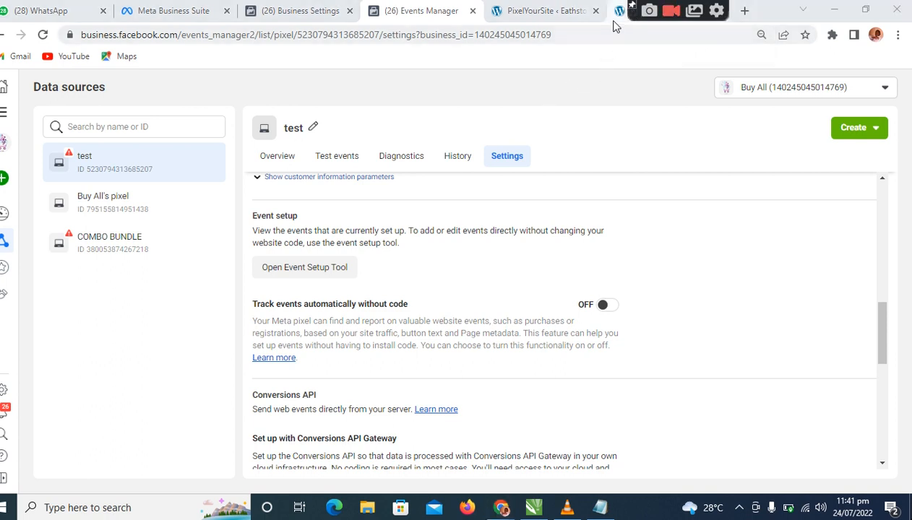
pyautogui.click(619, 11)
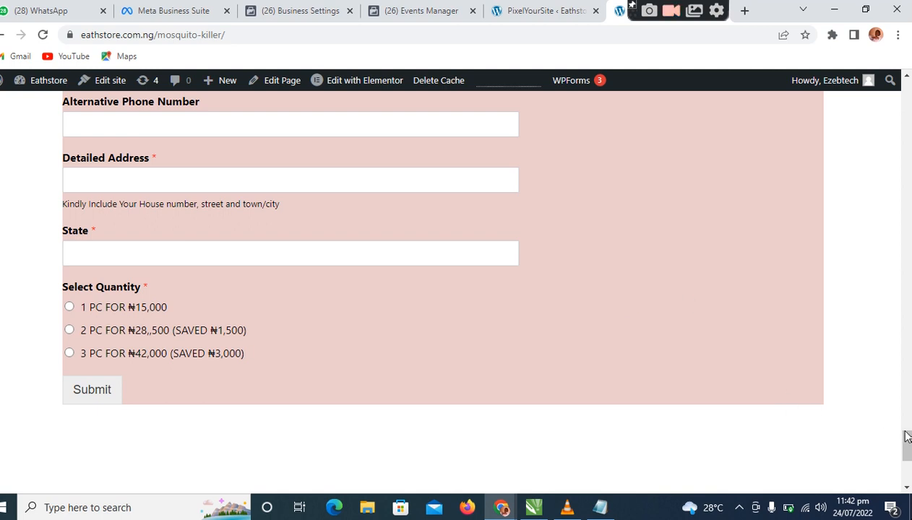
pyautogui.moveTo(908, 437); pyautogui.dragTo(903, 424)
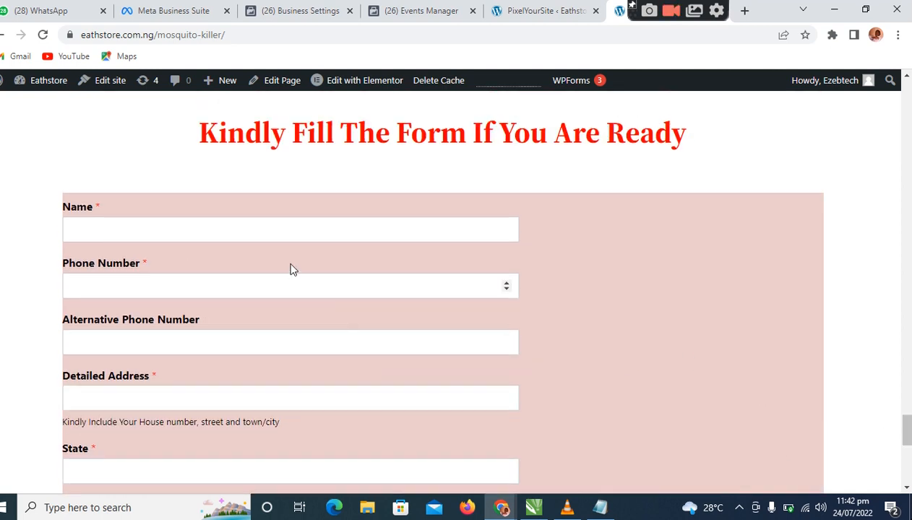
pyautogui.click(254, 230)
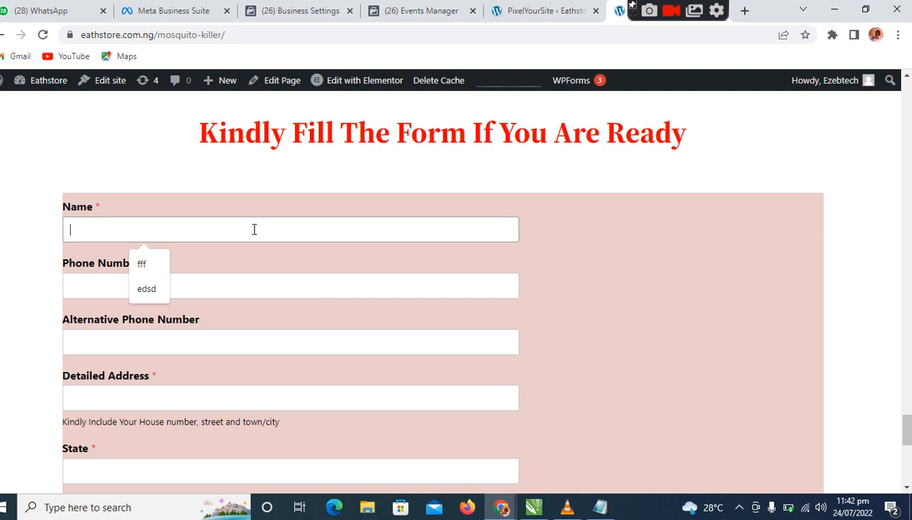
pyautogui.write('ez')
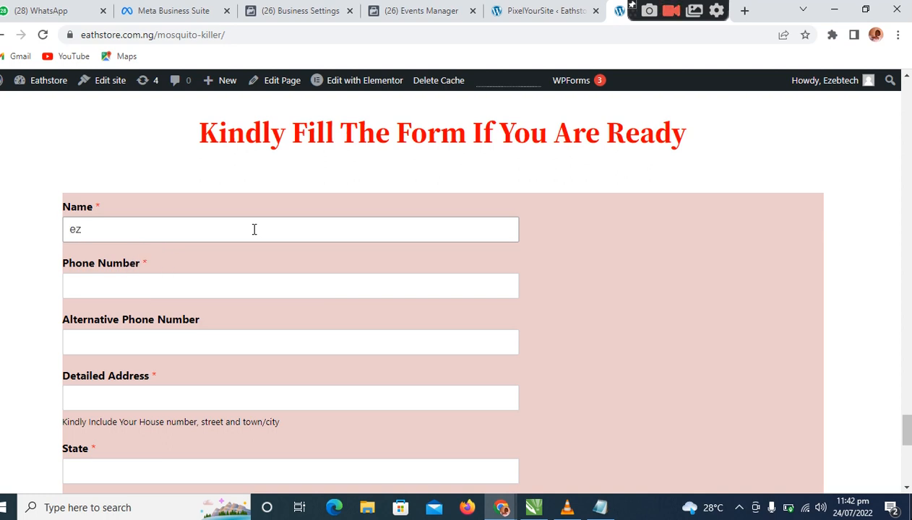
pyautogui.write('ebtech')
pyautogui.click(222, 289)
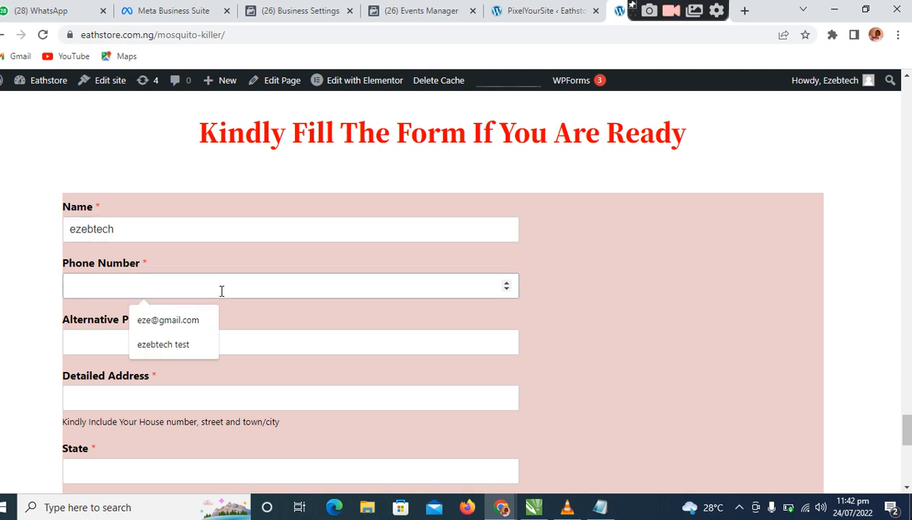
pyautogui.write('090')
pyautogui.click(169, 409)
pyautogui.write('kd')
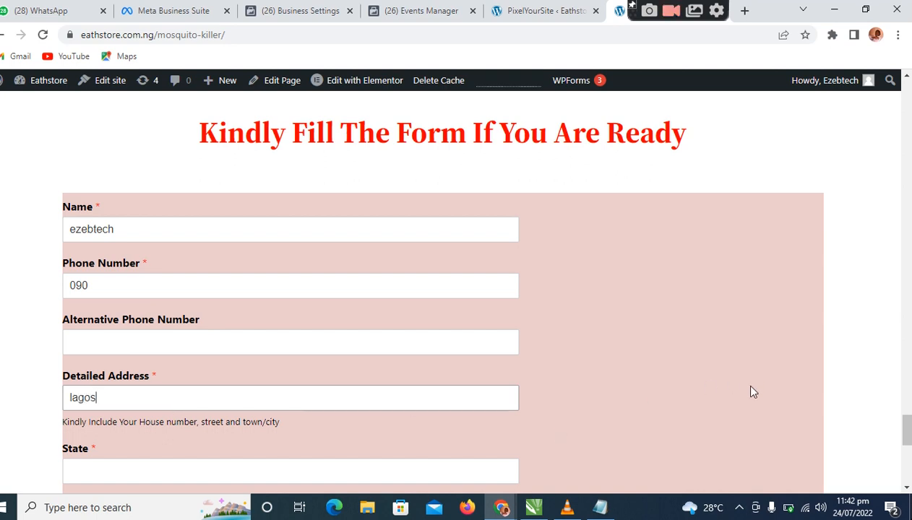
# Set the state to lagos, choose the 3 PC FOR ₦42,000 quantity and submit the order form.
pyautogui.moveTo(902, 426); pyautogui.dragTo(902, 459)
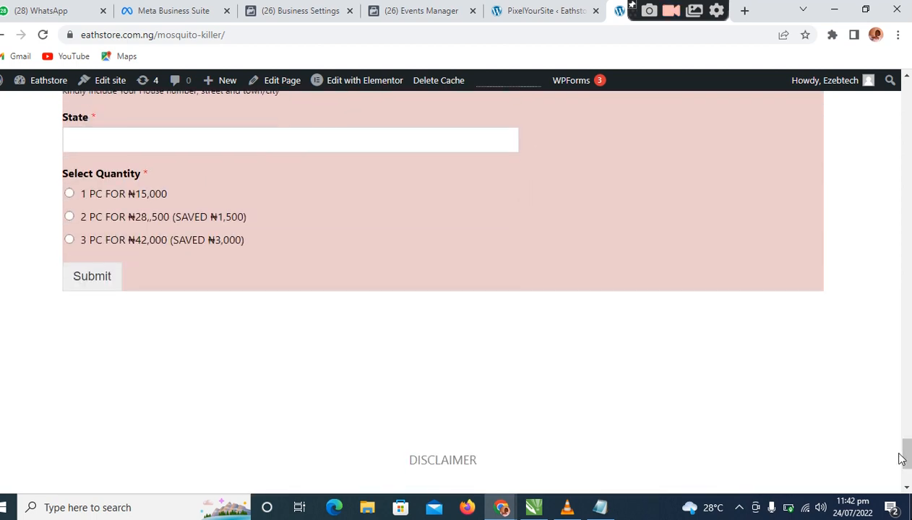
pyautogui.click(144, 138)
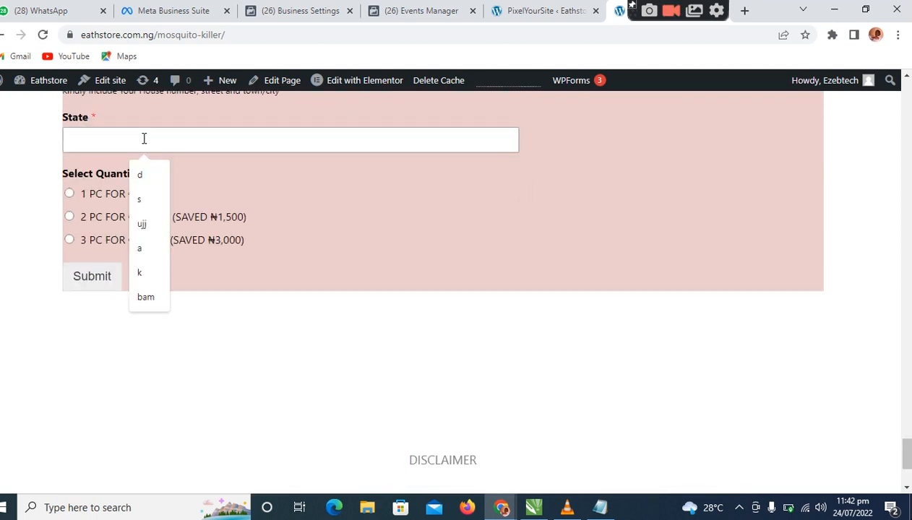
pyautogui.write('lagos')
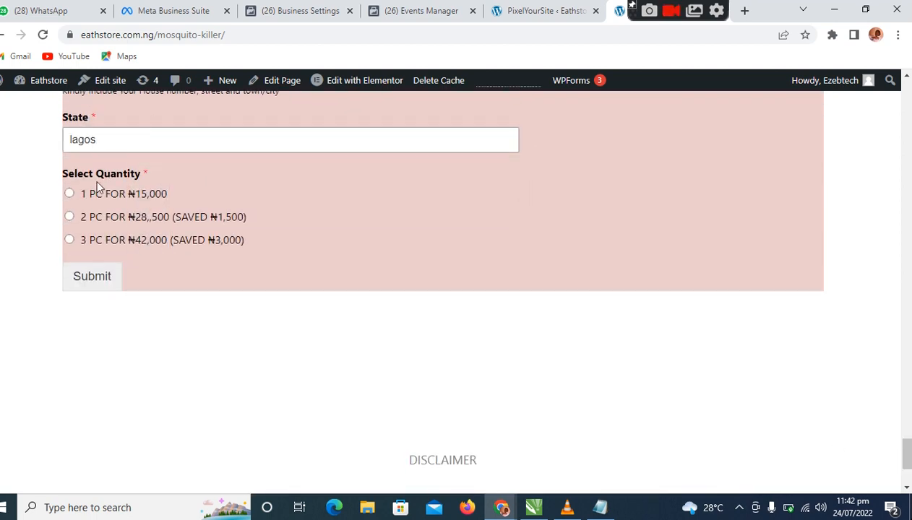
pyautogui.click(69, 239)
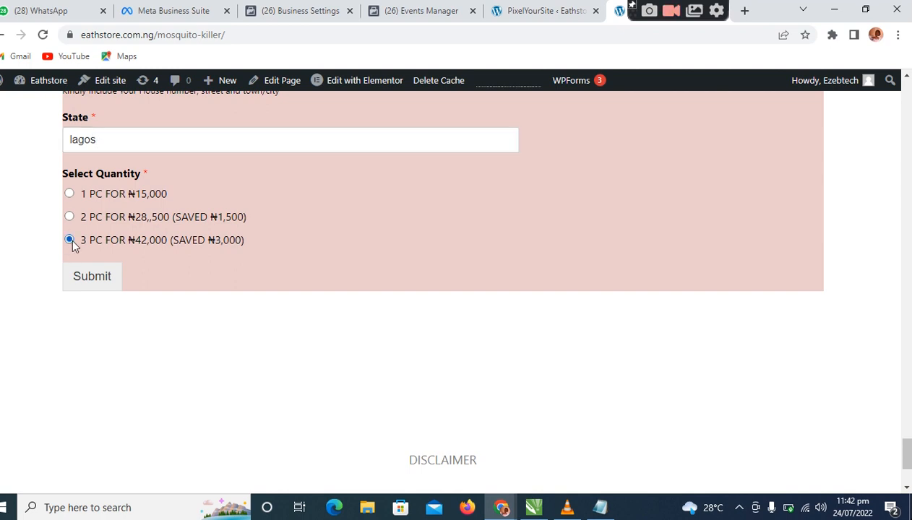
pyautogui.click(89, 277)
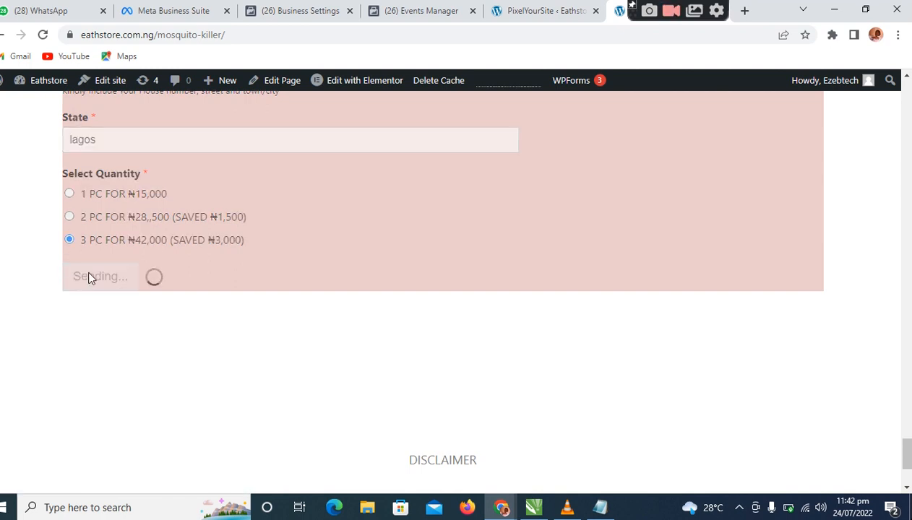
pyautogui.click(434, 18)
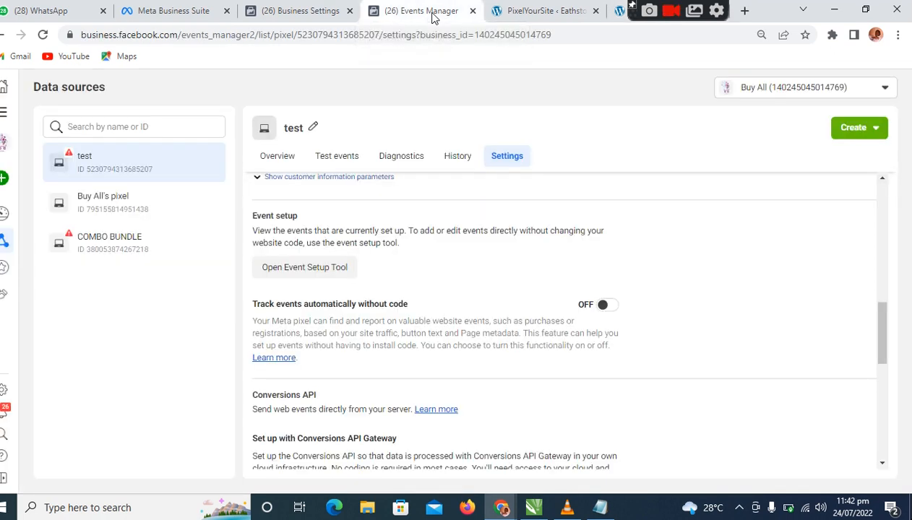
pyautogui.click(619, 16)
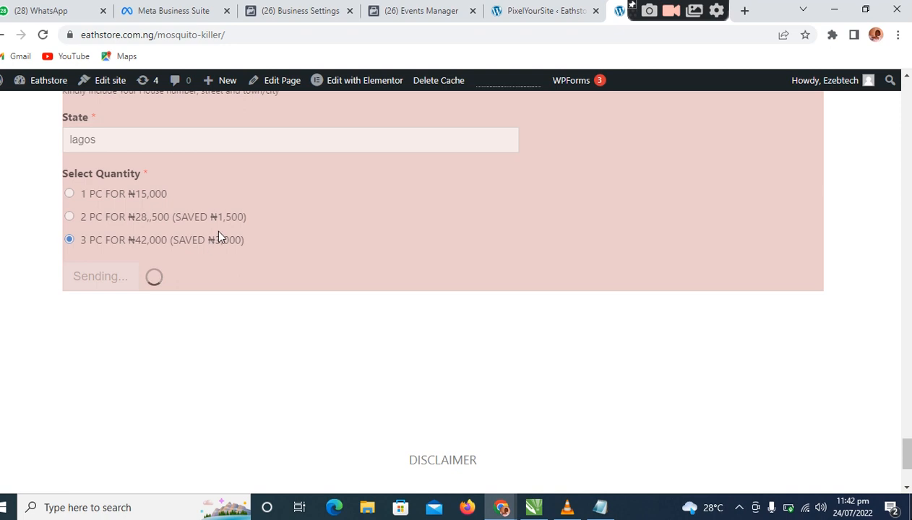
pyautogui.moveTo(383, 93)
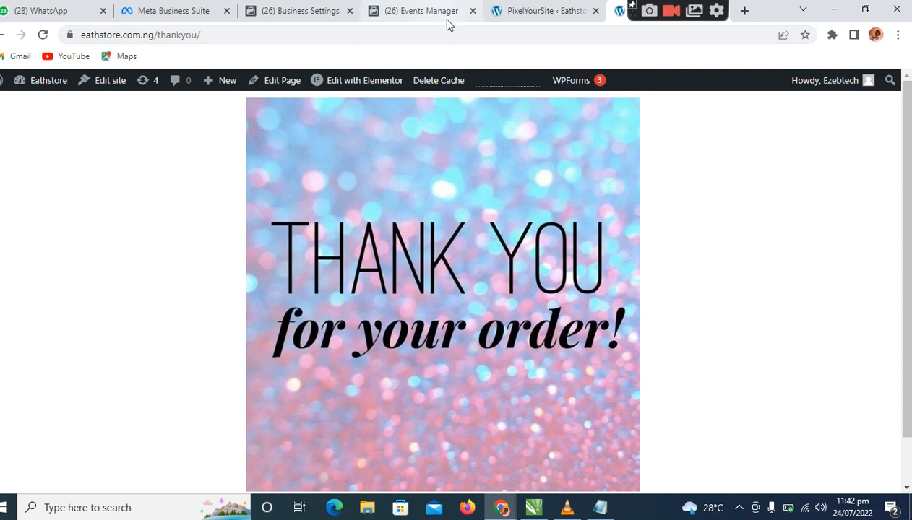
# Check the event list in the test pixel's overview in Events Manager, and reload the page to refresh it.
pyautogui.click(432, 11)
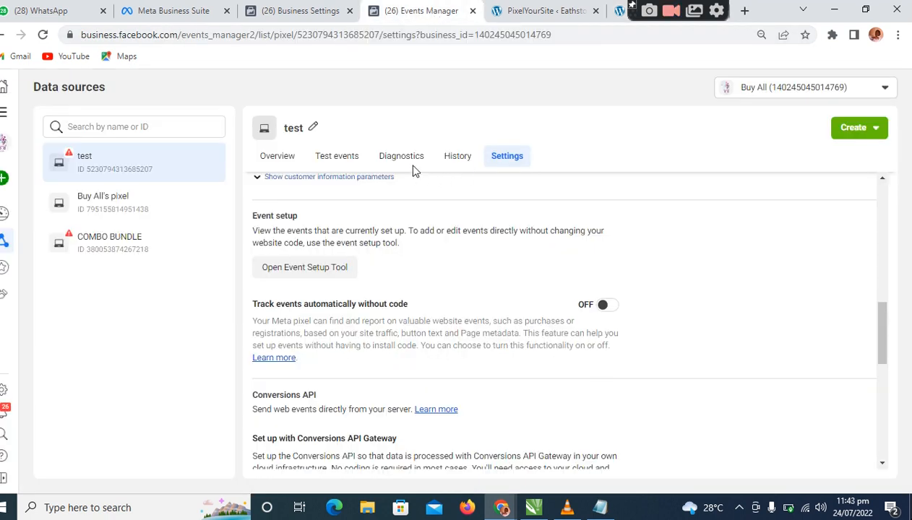
pyautogui.click(287, 164)
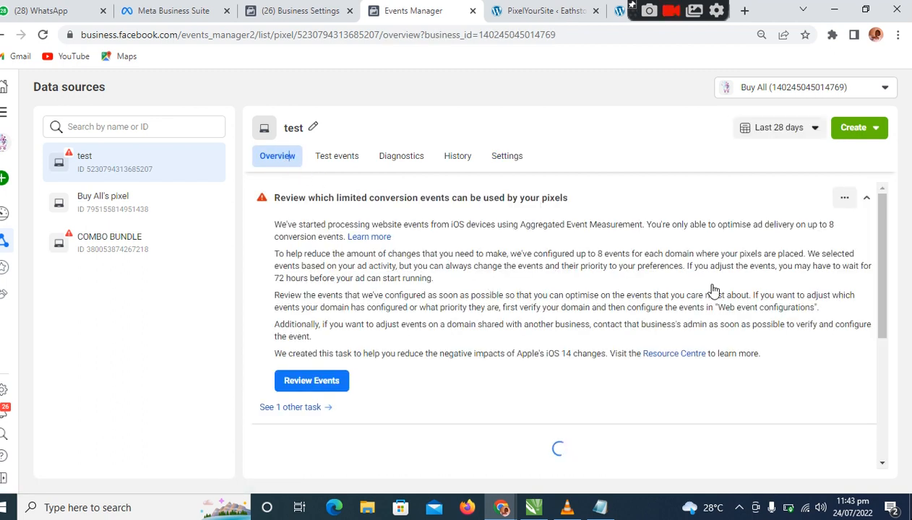
pyautogui.moveTo(885, 234); pyautogui.dragTo(897, 366)
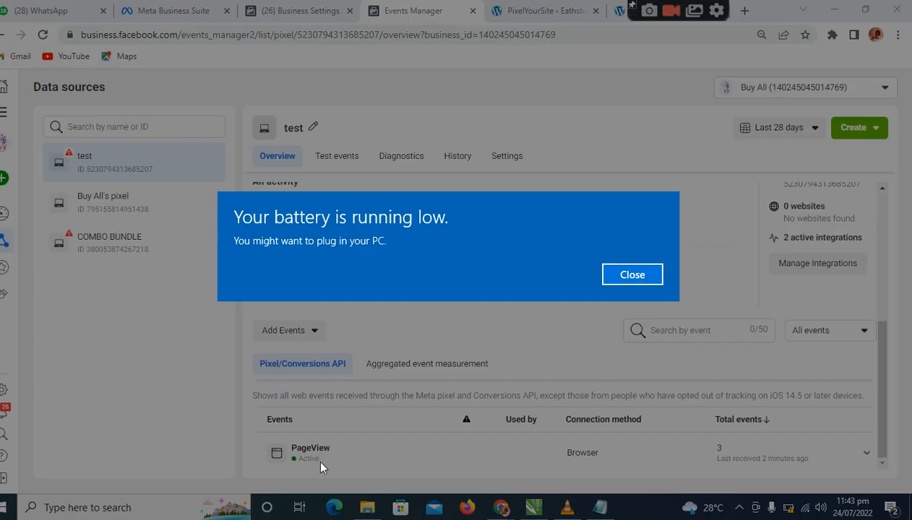
pyautogui.click(621, 275)
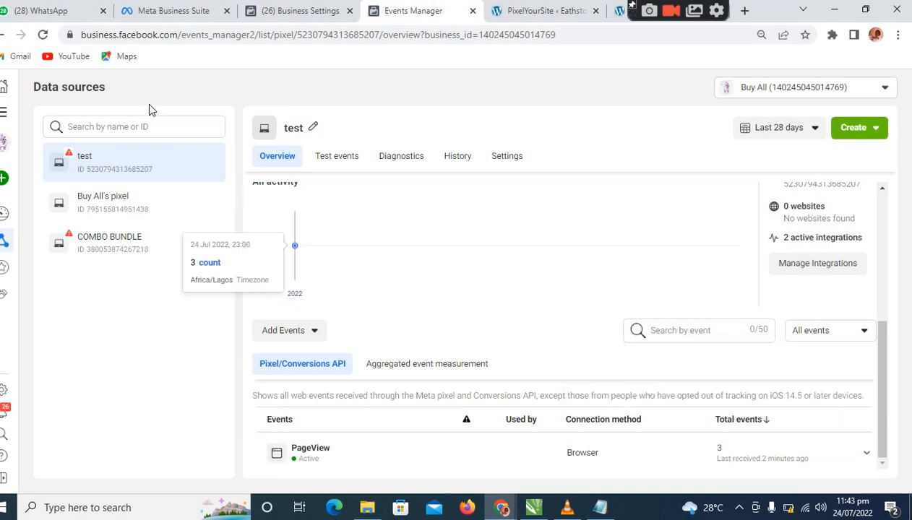
pyautogui.click(43, 35)
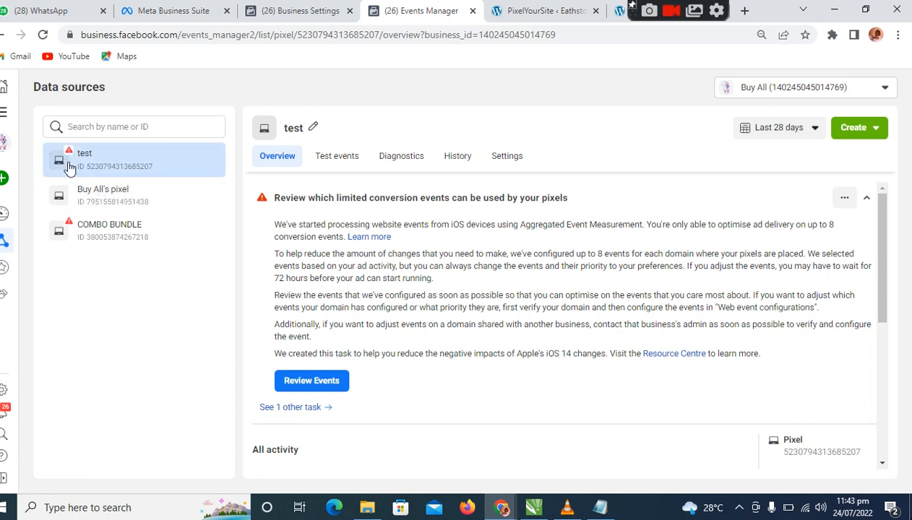
pyautogui.moveTo(890, 290); pyautogui.dragTo(909, 449)
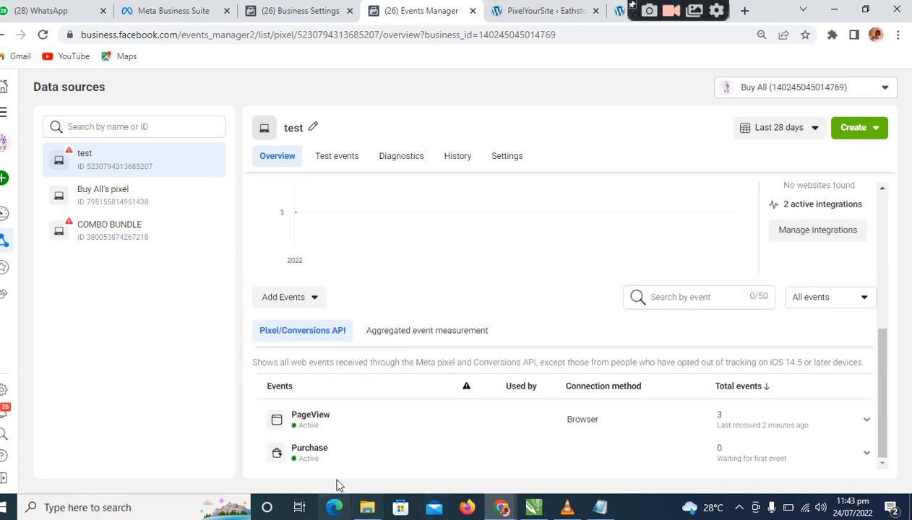